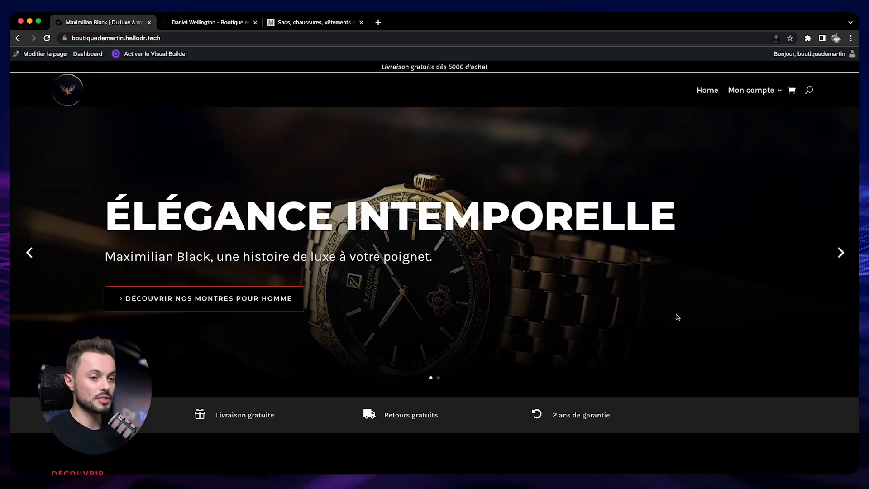
# Open the La Grace product page from the Nouveautés section of the shop's homepage.
pyautogui.scroll(-4, 677, 317)
pyautogui.scroll(-2, 677, 317)
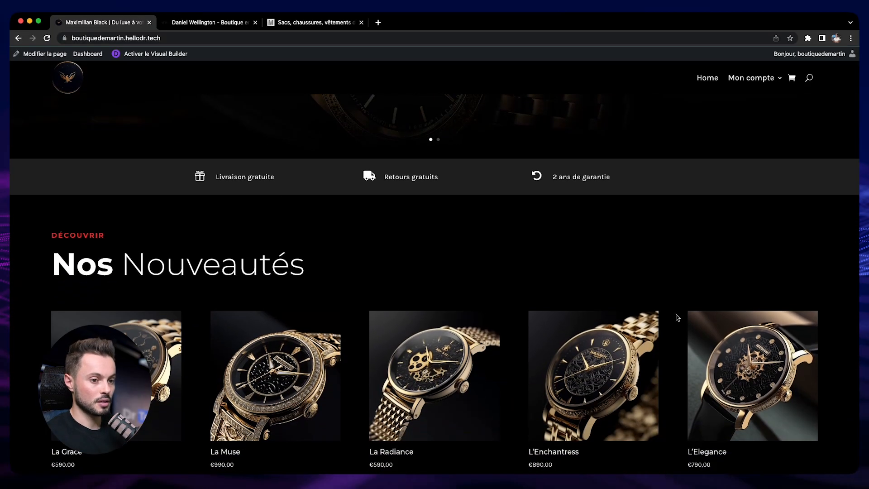
pyautogui.click(161, 348)
pyautogui.scroll(-1, 516, 344)
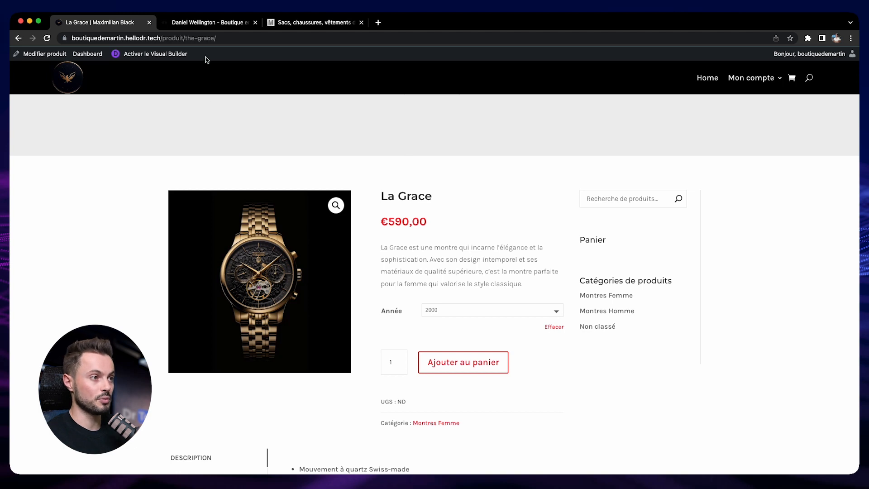
# Switch to the Daniel Wellington site and open the Petite Melrose watch from the women's watches collection.
pyautogui.click(212, 23)
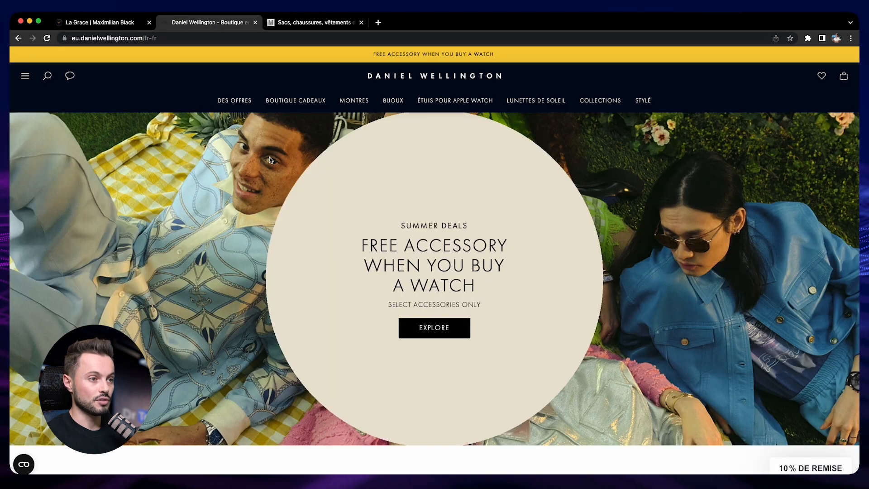
pyautogui.click(353, 102)
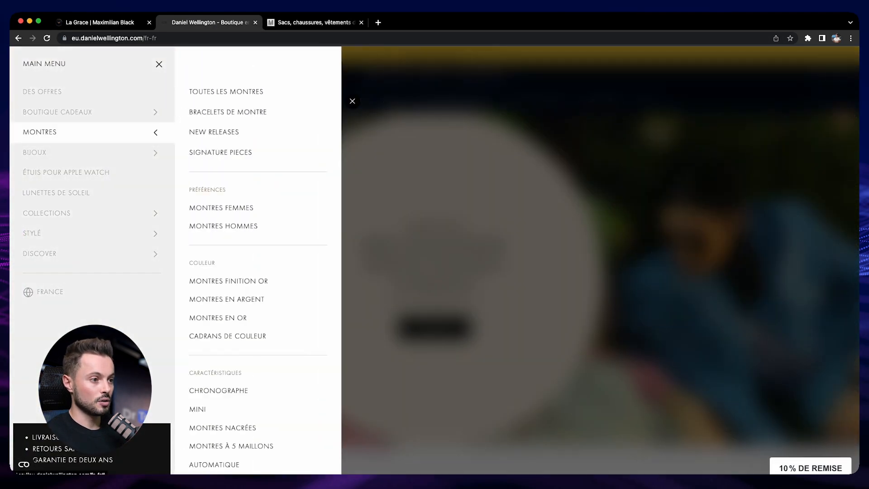
pyautogui.click(240, 207)
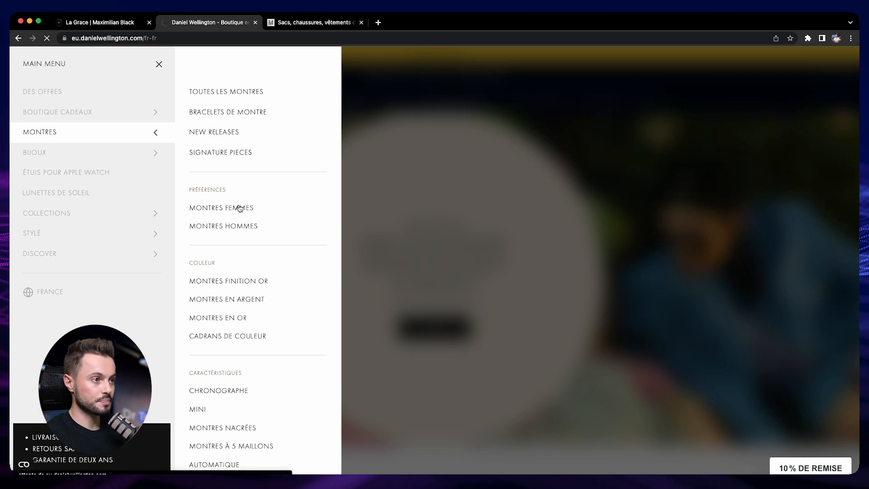
pyautogui.scroll(-5, 94, 234)
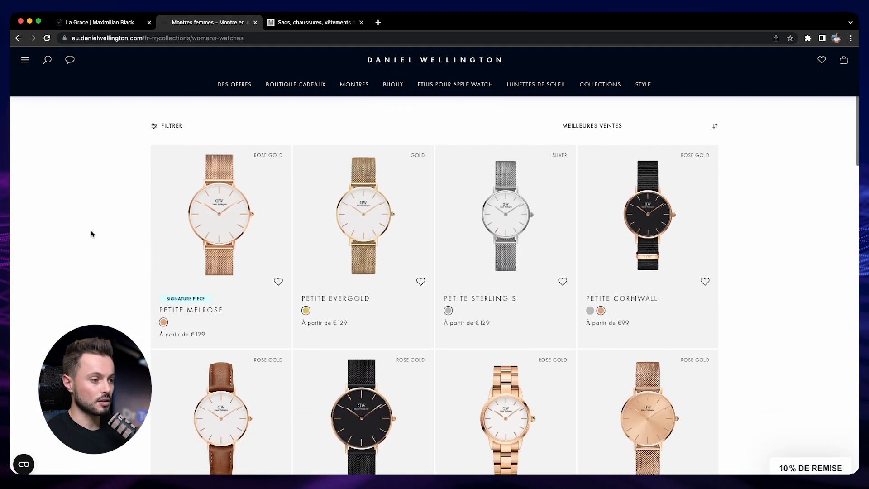
pyautogui.click(216, 207)
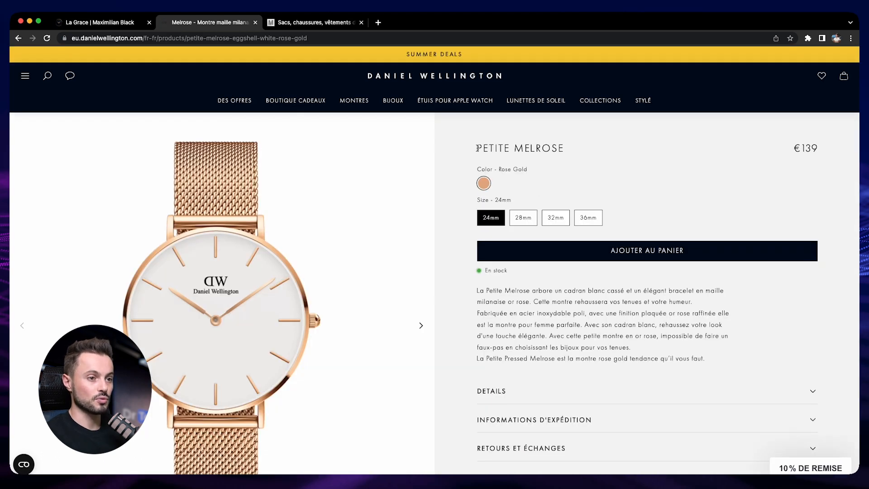
# Examine the Petite Melrose product title and description, and expand its Details section to read the specifications.
pyautogui.moveTo(478, 148); pyautogui.dragTo(561, 149)
pyautogui.click(543, 203)
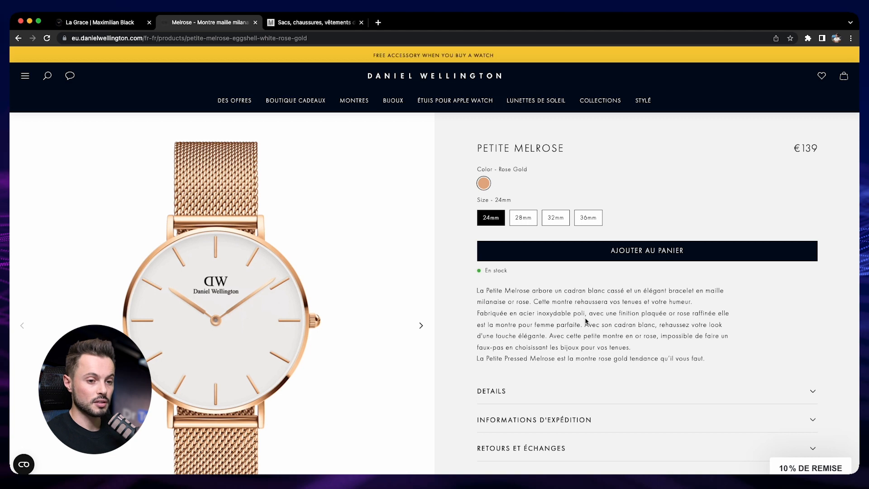
pyautogui.scroll(-3, 584, 322)
pyautogui.scroll(-1, 586, 321)
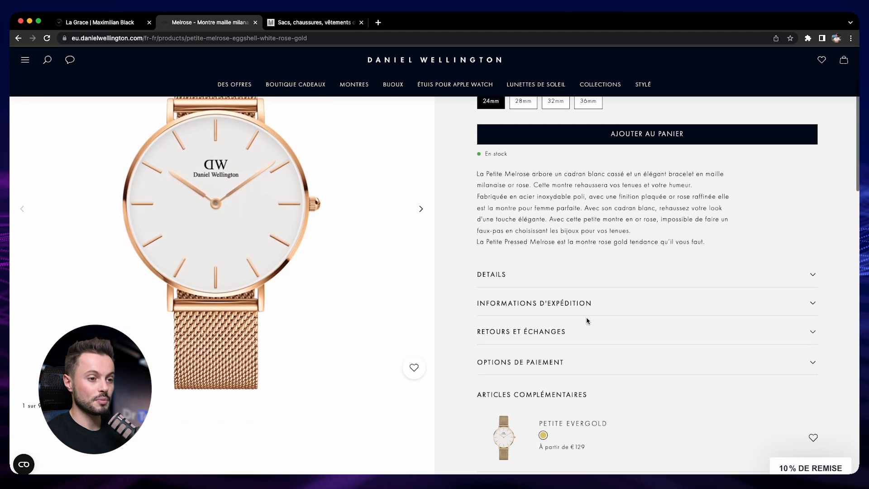
pyautogui.click(522, 276)
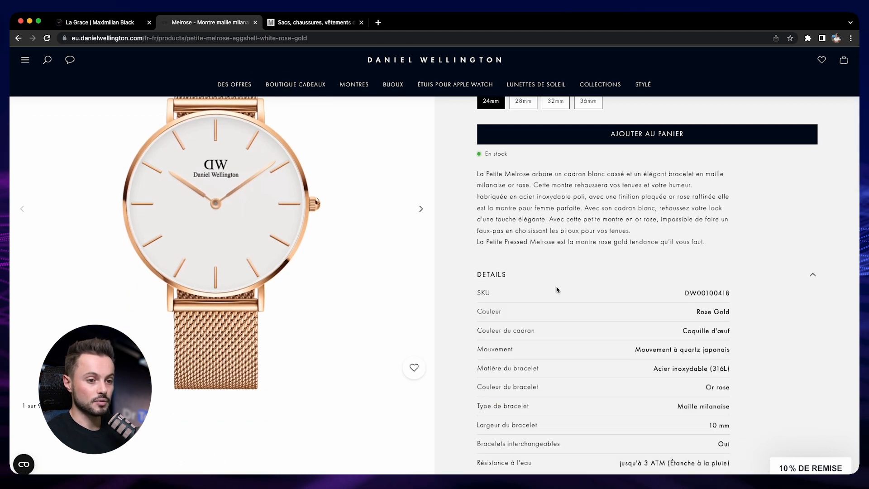
pyautogui.scroll(-1, 634, 344)
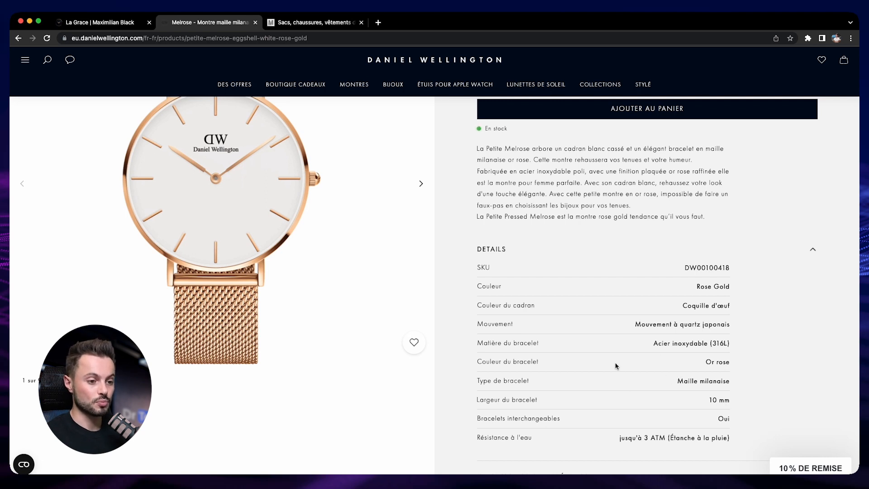
# Expand the Informations d'expédition and Retours et échanges sections of the Petite Melrose page.
pyautogui.scroll(-5, 616, 366)
pyautogui.click(582, 341)
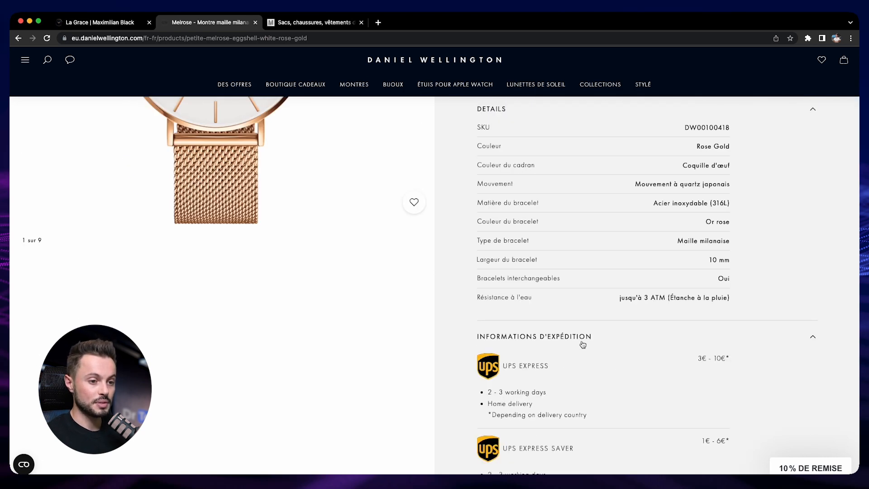
pyautogui.scroll(-2, 582, 342)
pyautogui.scroll(-8, 524, 343)
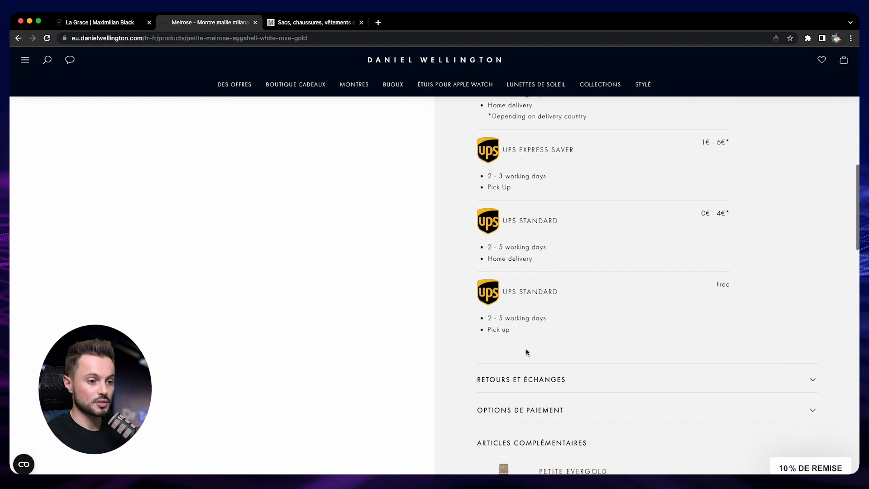
pyautogui.click(552, 377)
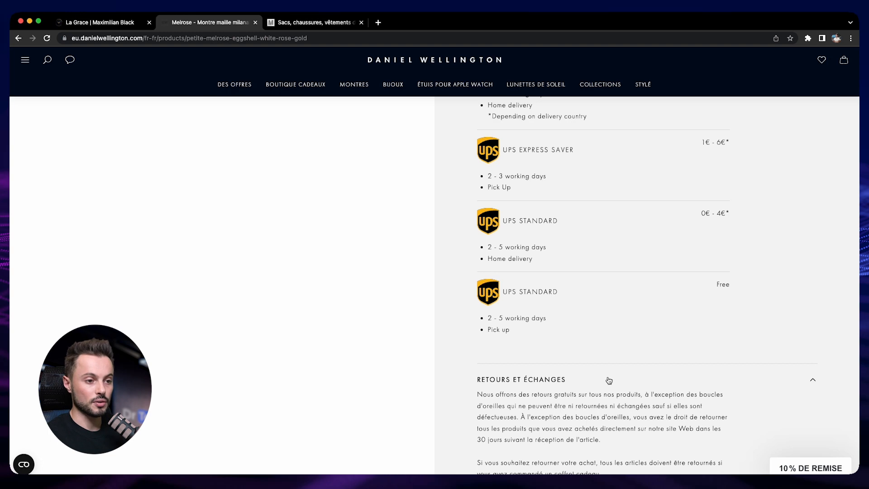
# Review the shipping options and return terms, and expand the Options de paiement section.
pyautogui.scroll(3, 588, 380)
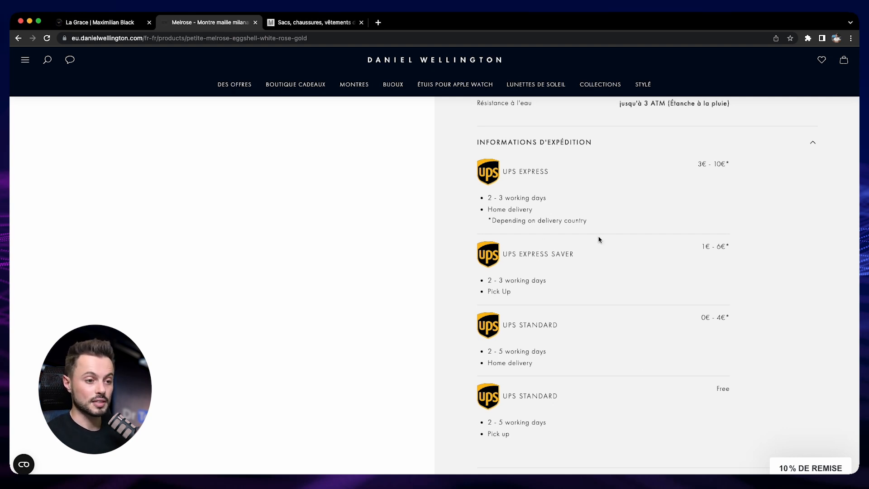
pyautogui.scroll(-5, 570, 266)
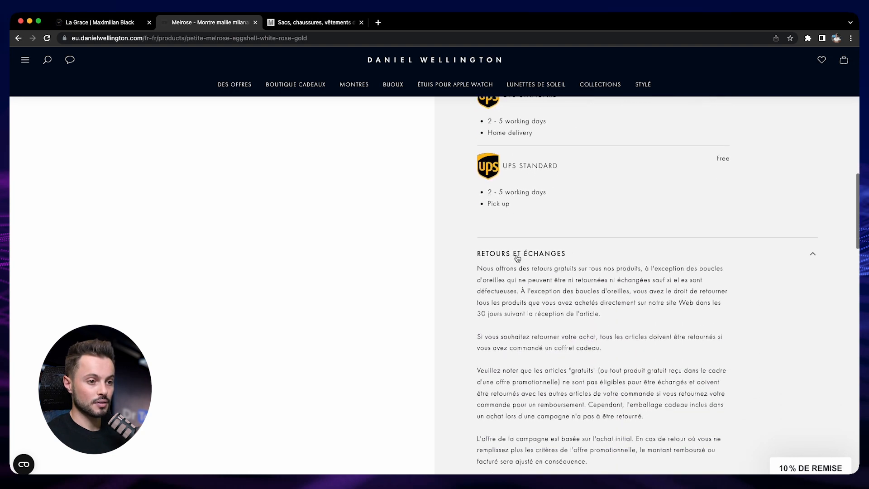
pyautogui.scroll(-6, 587, 276)
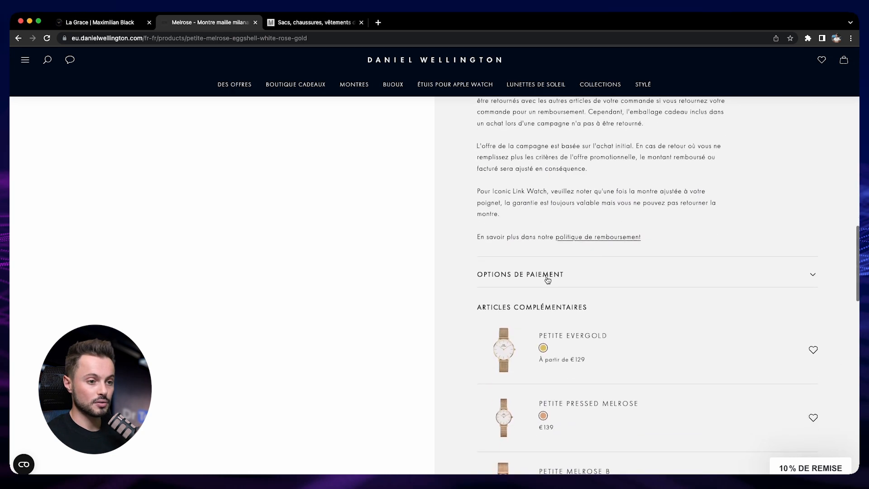
pyautogui.scroll(-1, 599, 314)
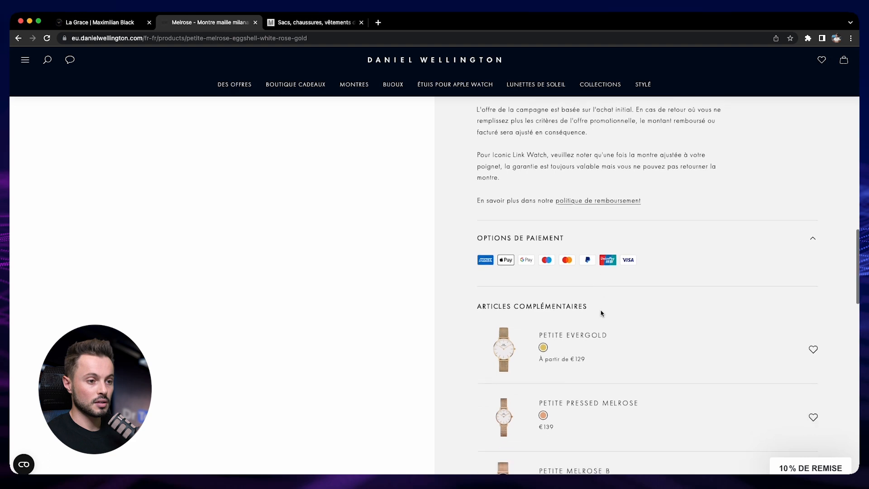
# Examine the complementary articles, similar collections and matching products on the Petite Melrose page, and return to the product header.
pyautogui.scroll(-3, 601, 313)
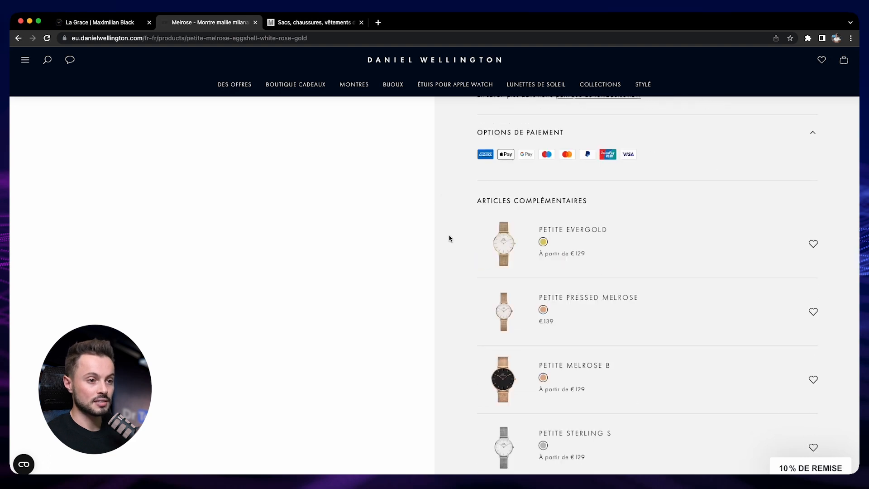
pyautogui.scroll(-3, 449, 238)
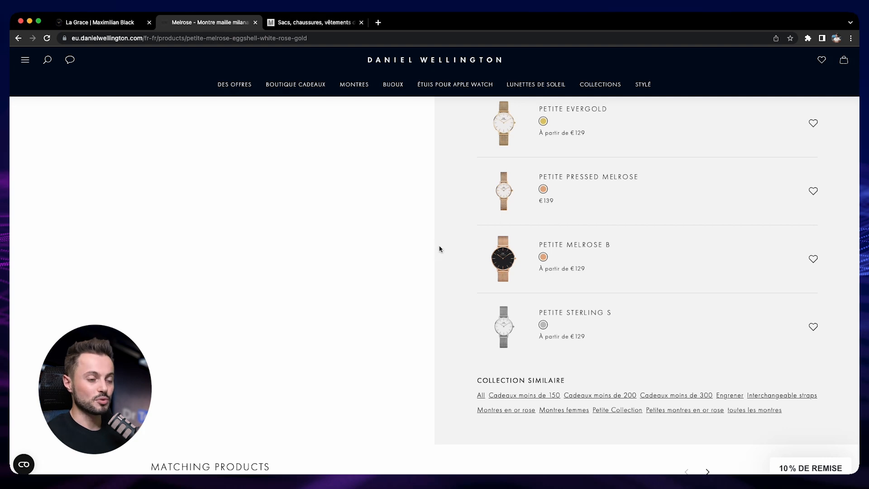
pyautogui.scroll(-1, 452, 299)
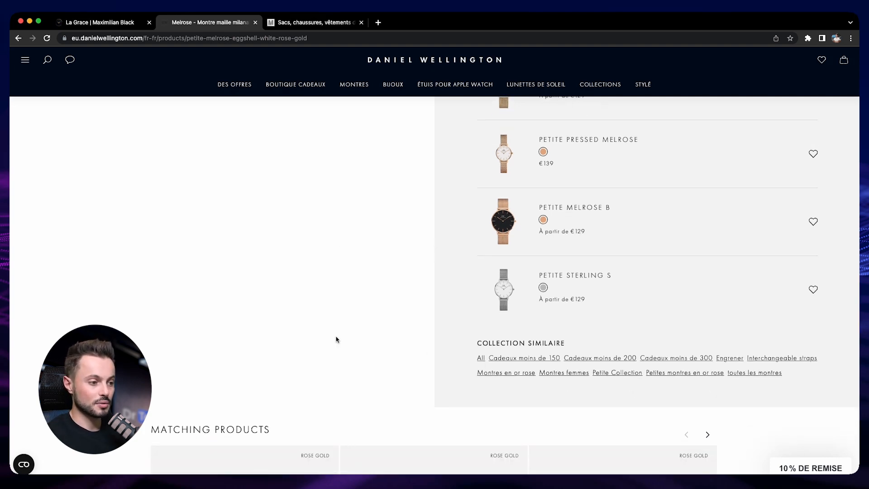
pyautogui.scroll(-5, 101, 179)
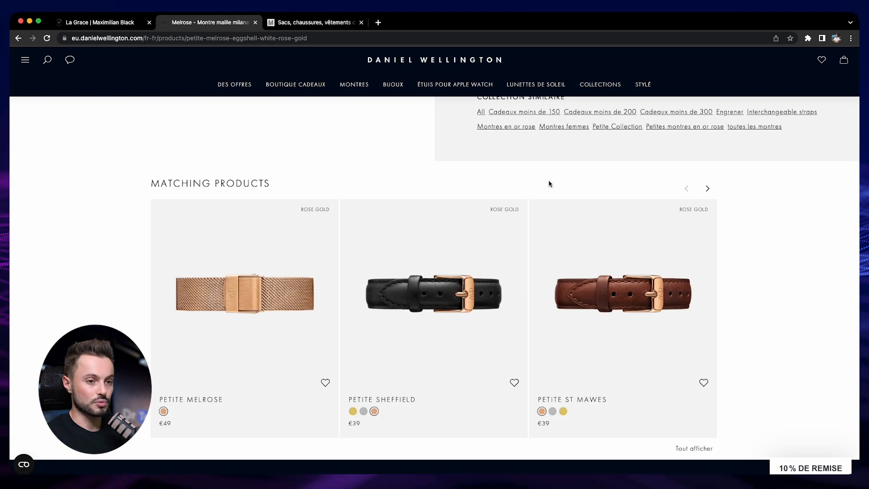
pyautogui.scroll(10, 295, 254)
pyautogui.scroll(15, 357, 262)
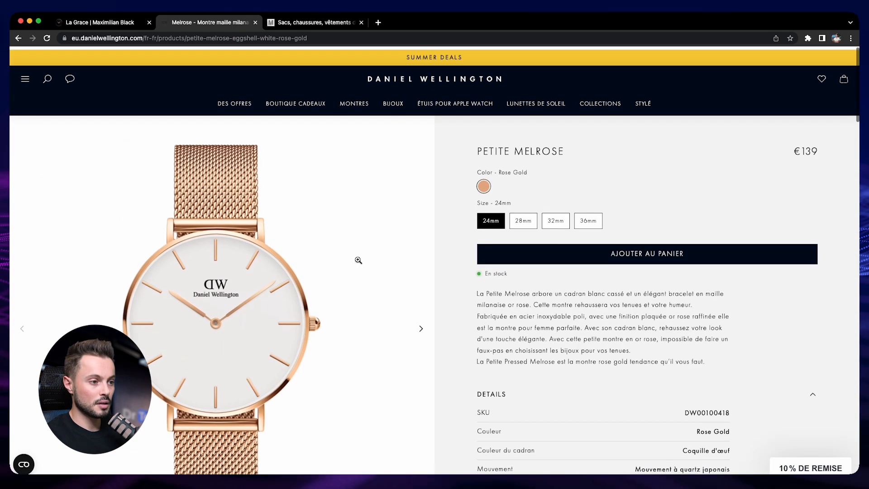
# Switch to the Michael Kors site and open the gold Runway watch with the blue dial from the full watch listing.
pyautogui.click(324, 23)
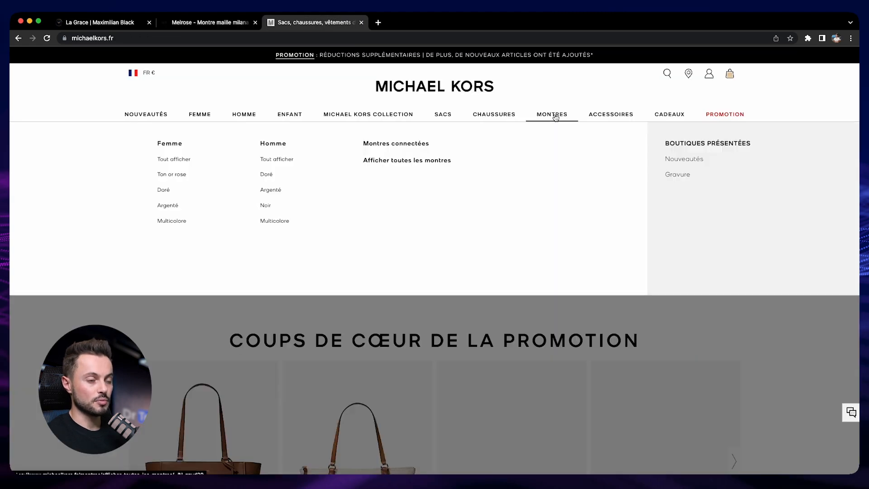
pyautogui.click(553, 116)
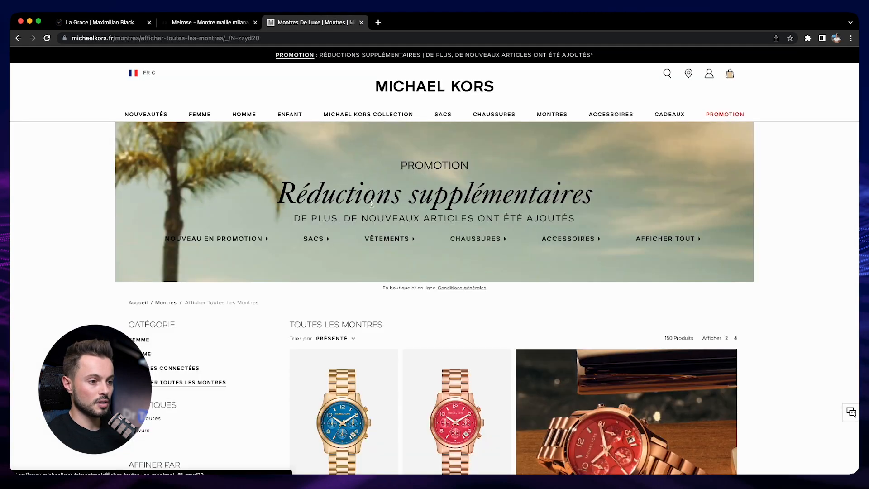
pyautogui.scroll(-3, 360, 199)
pyautogui.click(368, 271)
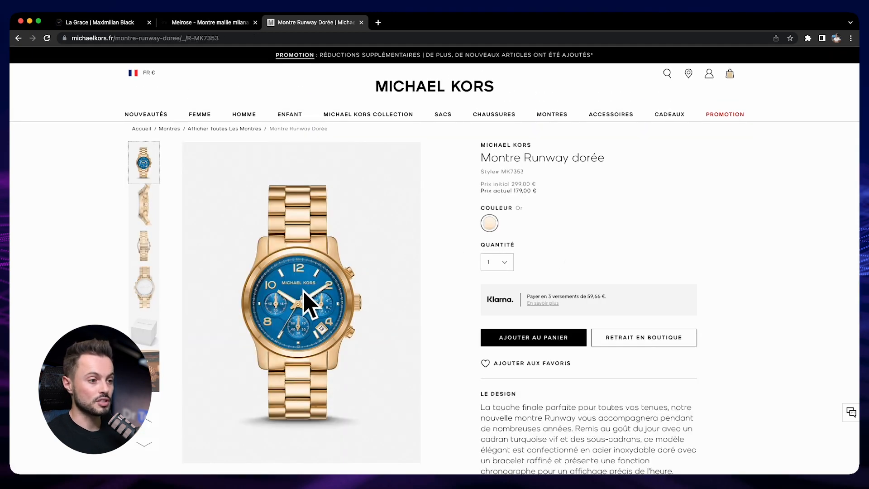
# Look through the Runway watch's gallery, including its side and back views, and return to the front image.
pyautogui.click(145, 221)
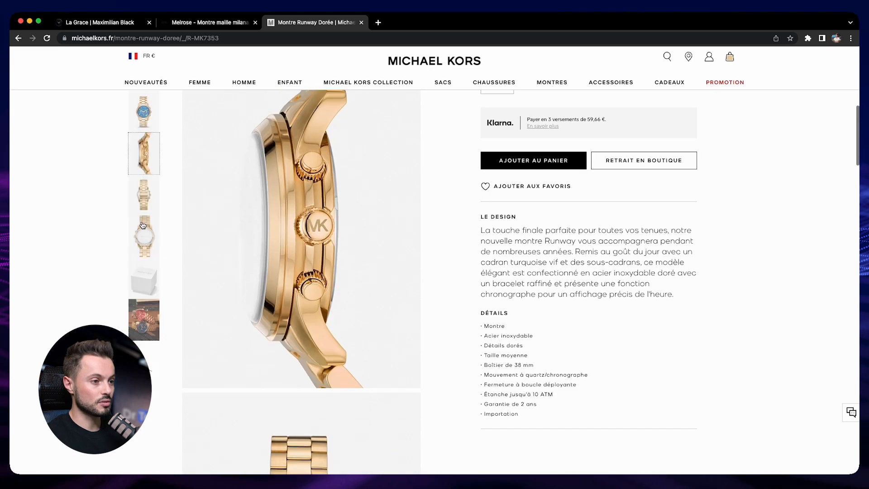
pyautogui.scroll(-8, 254, 188)
pyautogui.scroll(2, 267, 202)
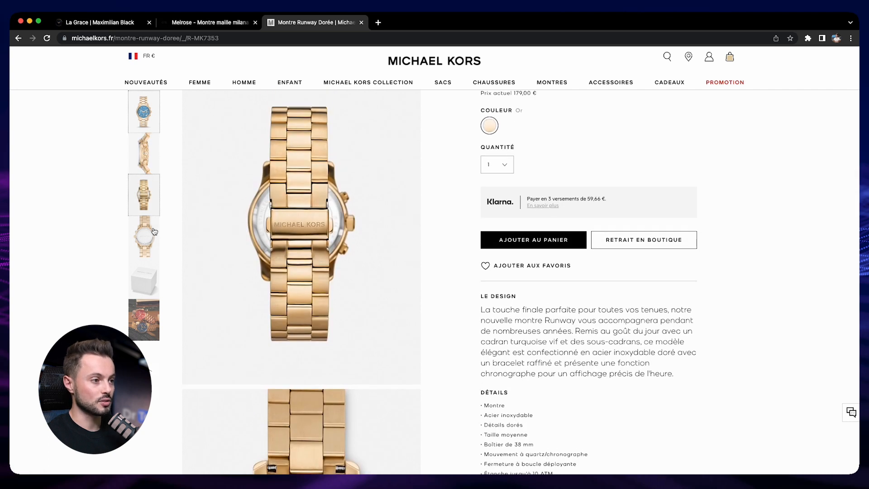
pyautogui.scroll(6, 277, 242)
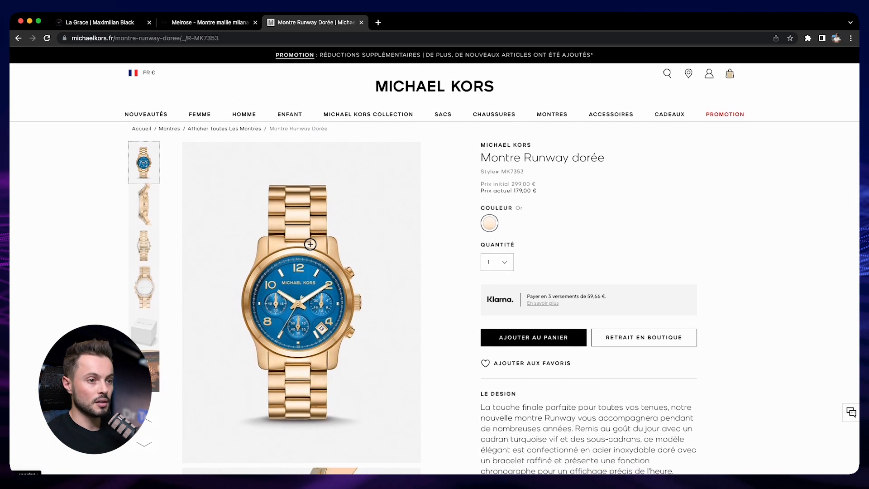
# Highlight the Runway watch's brand, product name and style reference in turn, and clear the selection.
pyautogui.moveTo(479, 145); pyautogui.dragTo(540, 147)
pyautogui.moveTo(479, 158); pyautogui.dragTo(593, 157)
pyautogui.moveTo(479, 172); pyautogui.dragTo(539, 175)
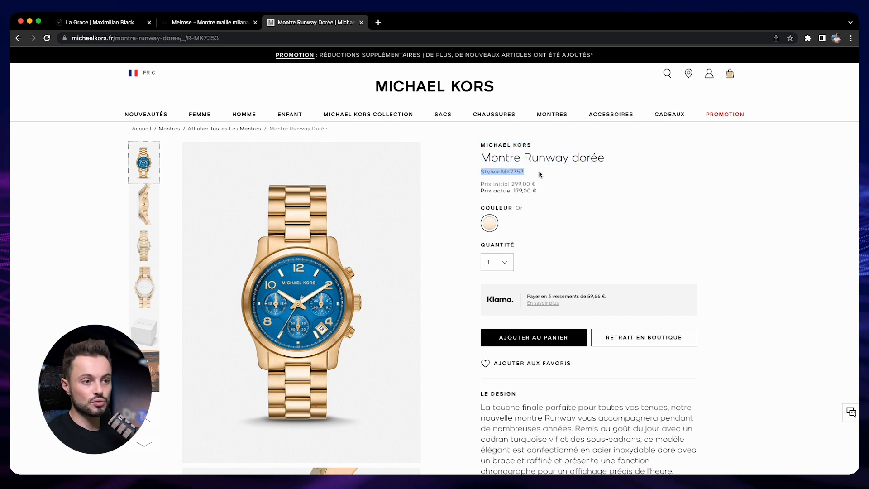
pyautogui.click(540, 192)
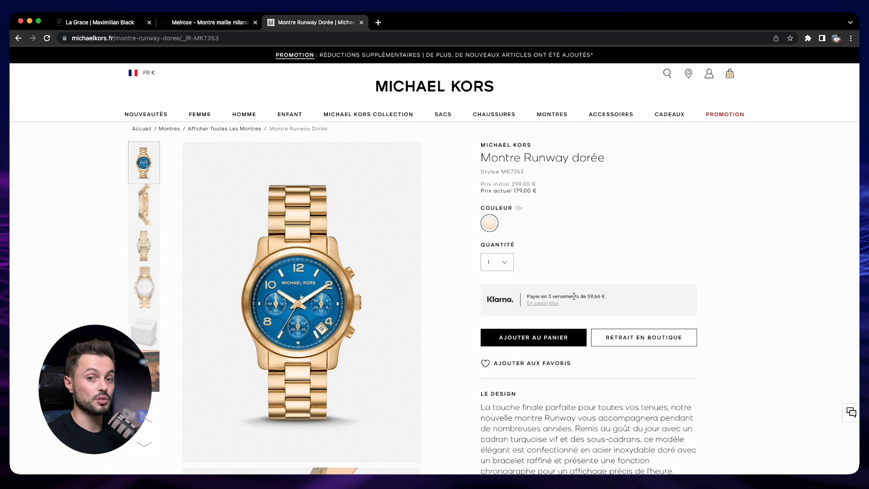
# Examine the Le Design and Détails text of the Runway watch and how the page layout behaves alongside the image gallery.
pyautogui.scroll(-1, 731, 313)
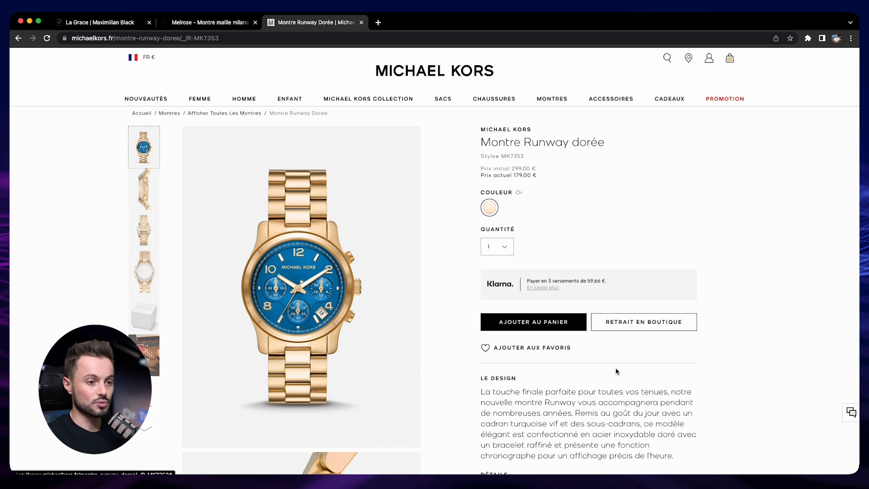
pyautogui.scroll(-4, 515, 347)
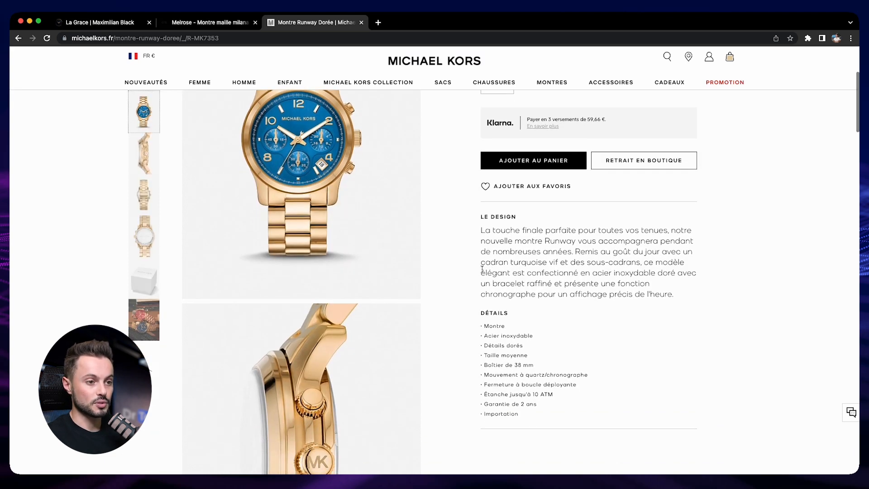
pyautogui.scroll(-2, 611, 239)
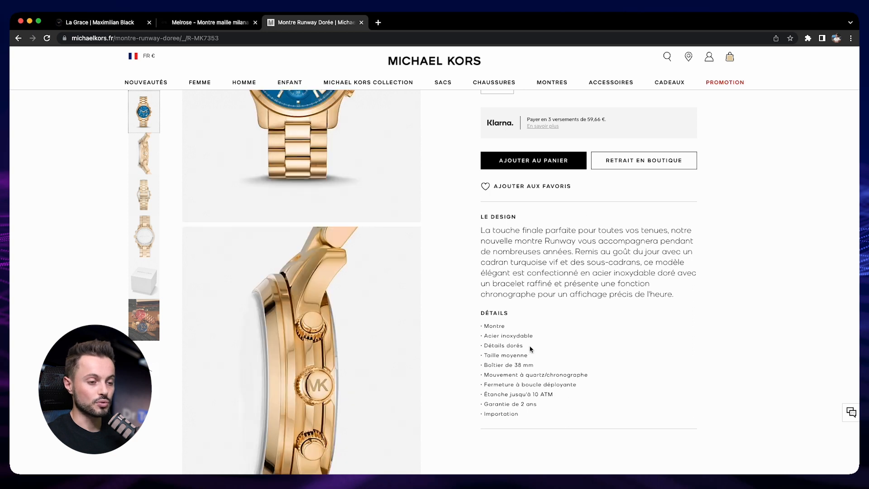
pyautogui.scroll(-10, 520, 350)
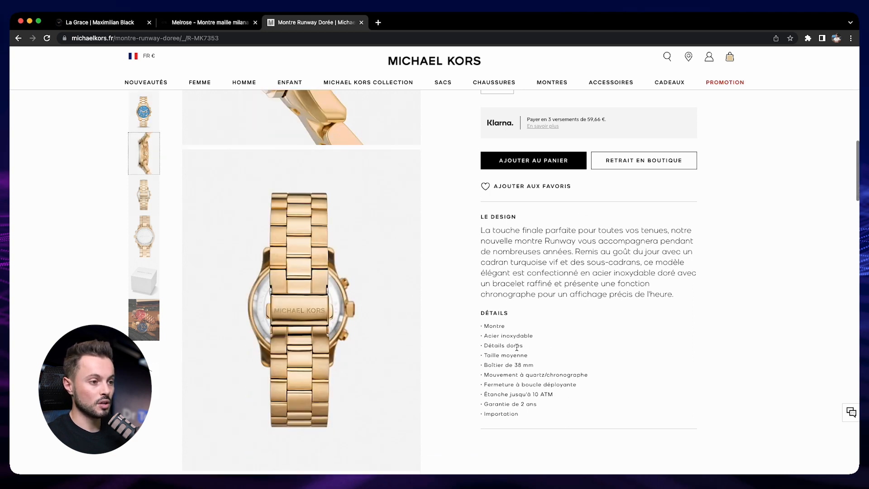
# Look through the end of the Runway watch's gallery and the "Vous aimerez sûrement" recommendations beneath it.
pyautogui.scroll(-10, 335, 366)
pyautogui.scroll(-10, 344, 366)
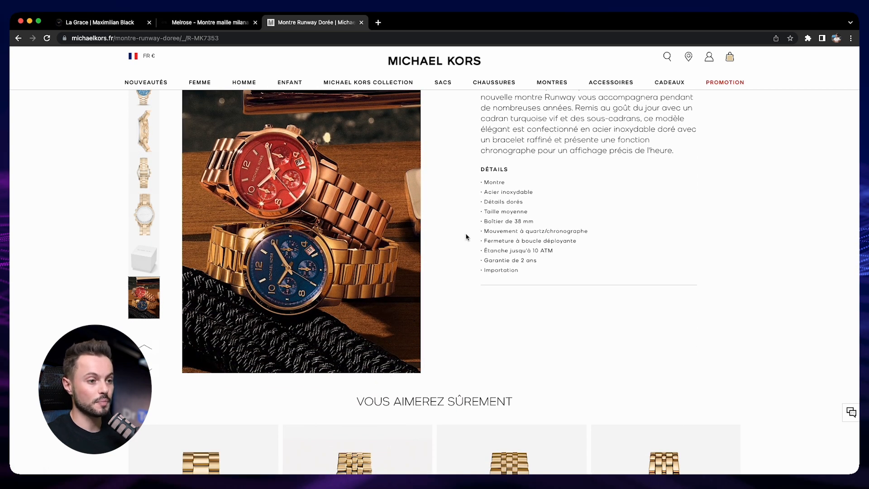
pyautogui.scroll(-5, 772, 291)
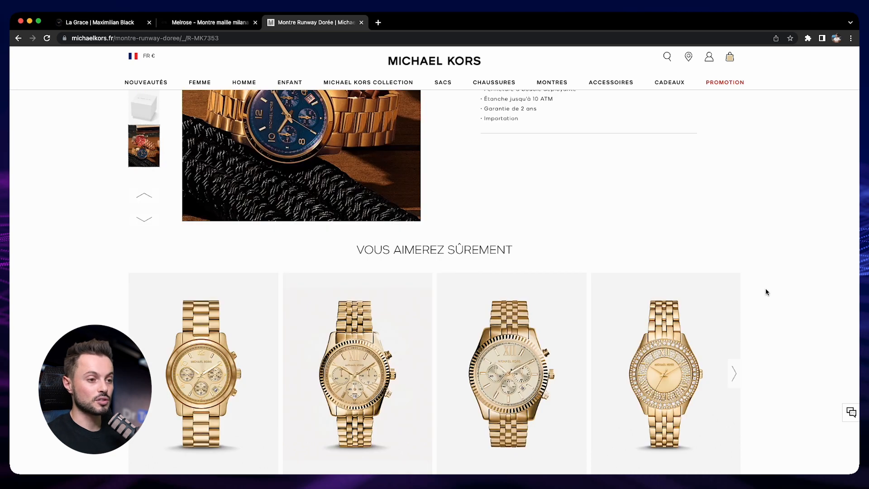
pyautogui.scroll(-1, 760, 291)
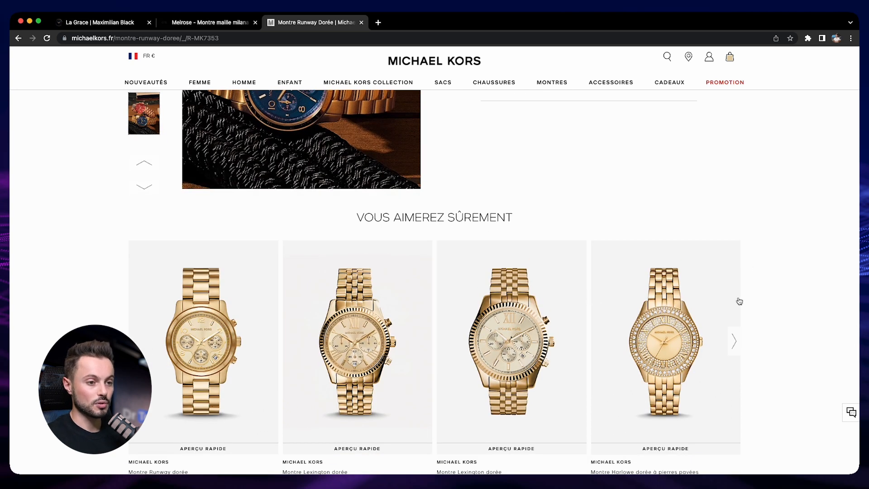
pyautogui.scroll(-3, 774, 313)
pyautogui.scroll(-6, 773, 314)
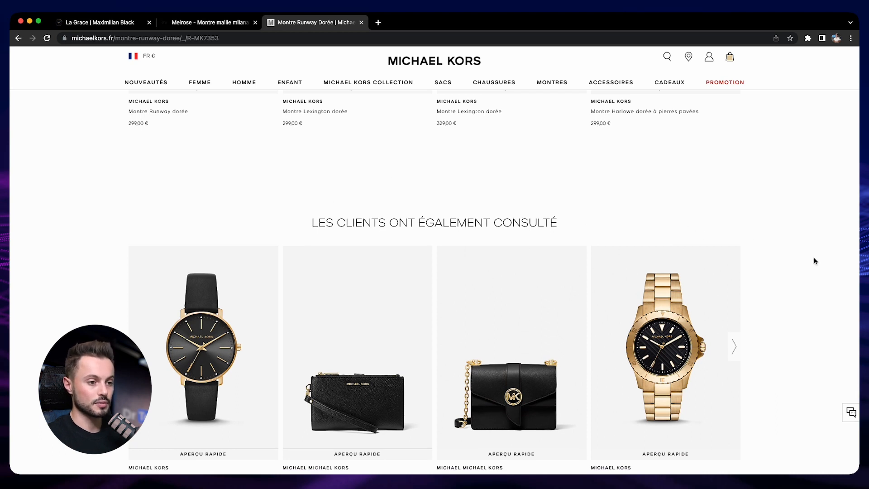
# Page the "Les clients ont également consulté" carousel forward and back, and review the whole Runway watch page once more.
pyautogui.scroll(-2, 779, 335)
pyautogui.click(733, 265)
pyautogui.click(732, 267)
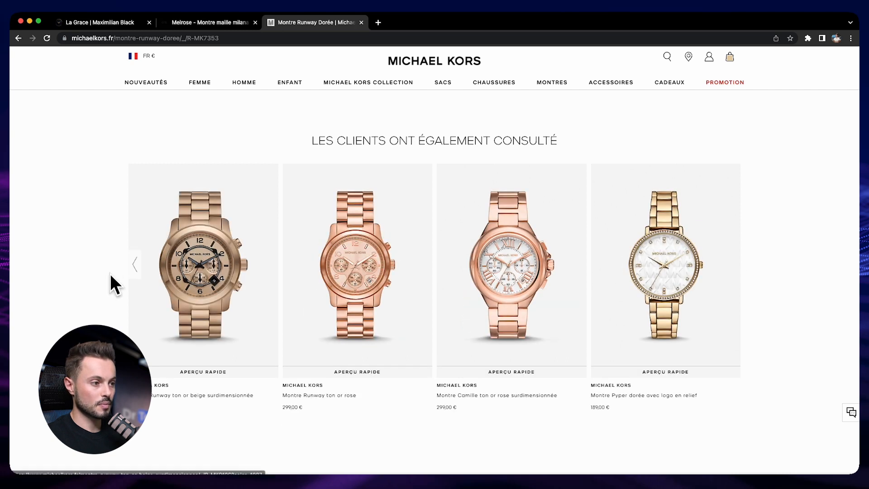
pyautogui.click(133, 271)
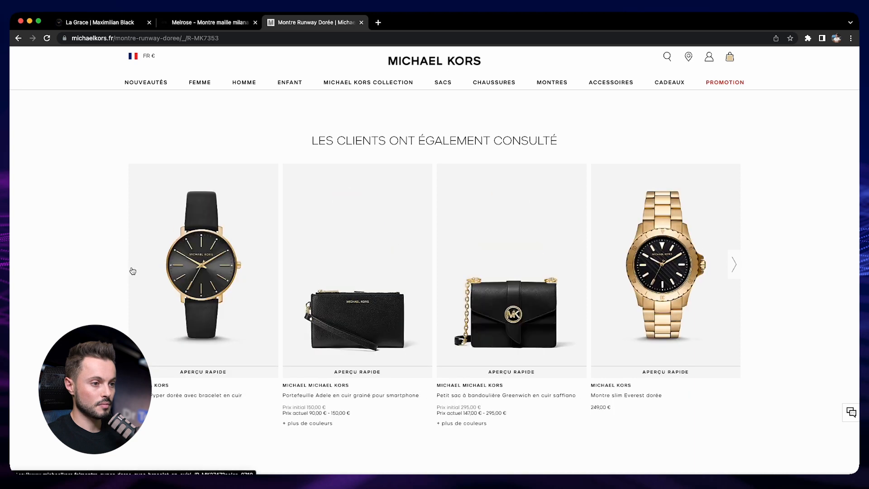
pyautogui.scroll(-3, 84, 270)
pyautogui.scroll(15, 443, 368)
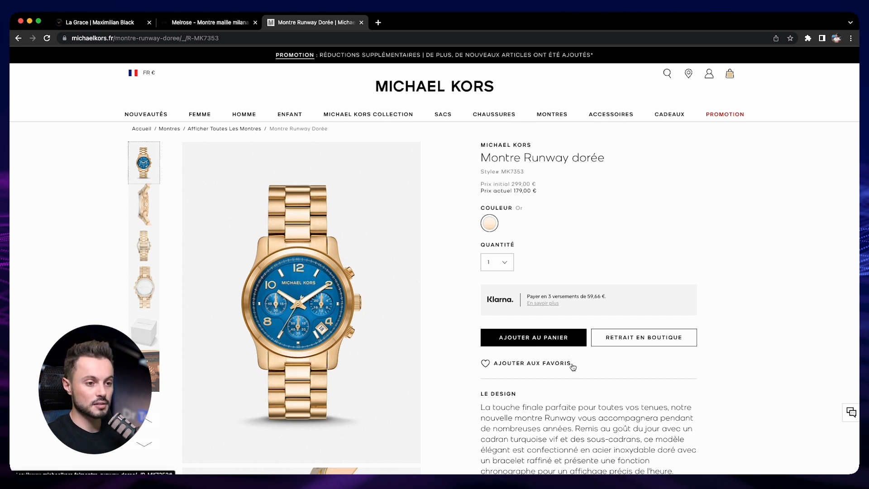
pyautogui.scroll(-15, 574, 366)
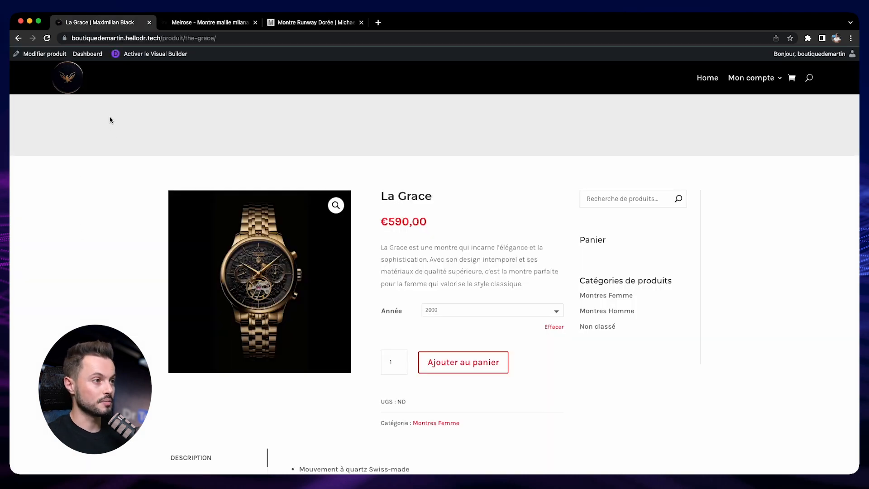
# Open the custom body of the Pages produit template for editing in the Divi Theme Builder, and check its sidebar module.
pyautogui.click(88, 54)
pyautogui.moveTo(58, 191)
pyautogui.click(101, 191)
pyautogui.scroll(-3, 470, 190)
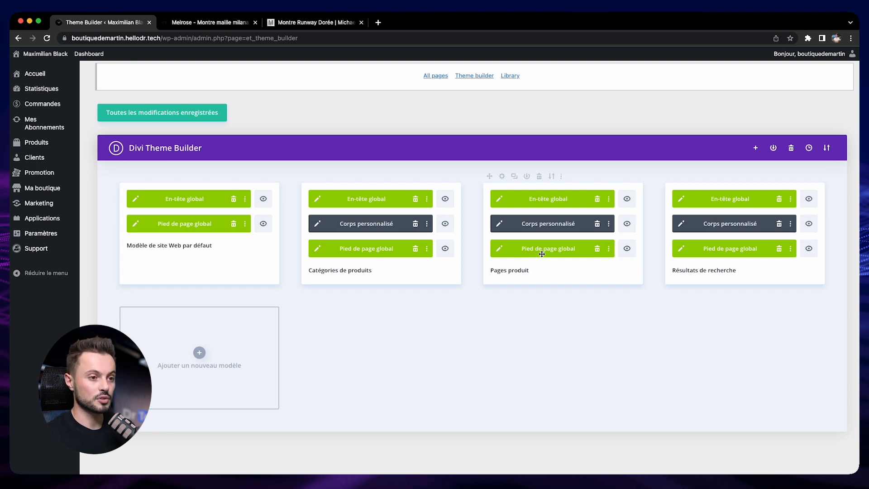
pyautogui.click(499, 223)
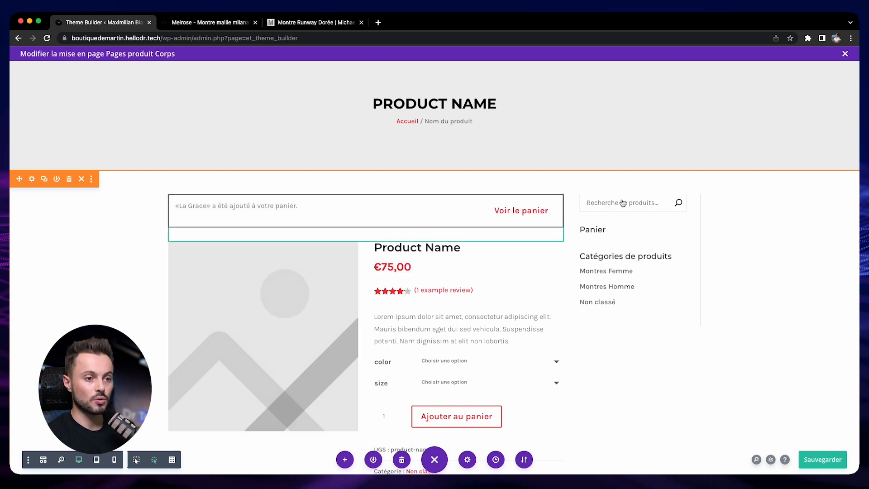
pyautogui.moveTo(630, 243)
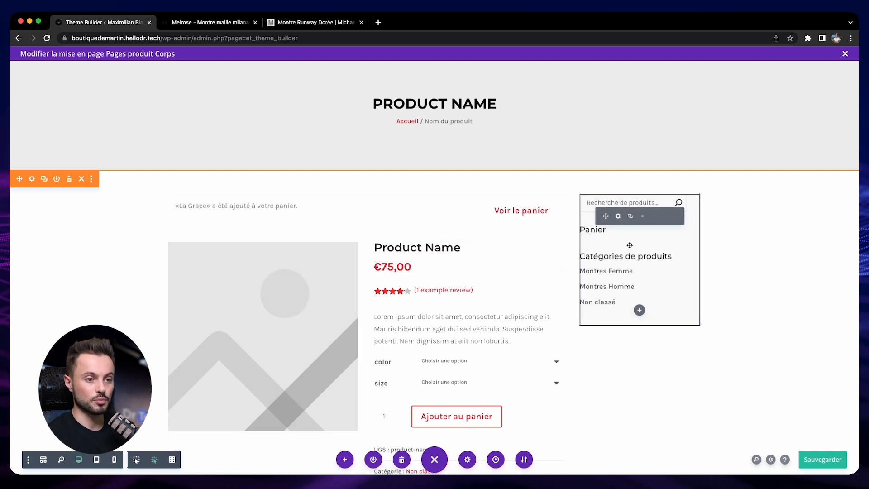
pyautogui.click(618, 217)
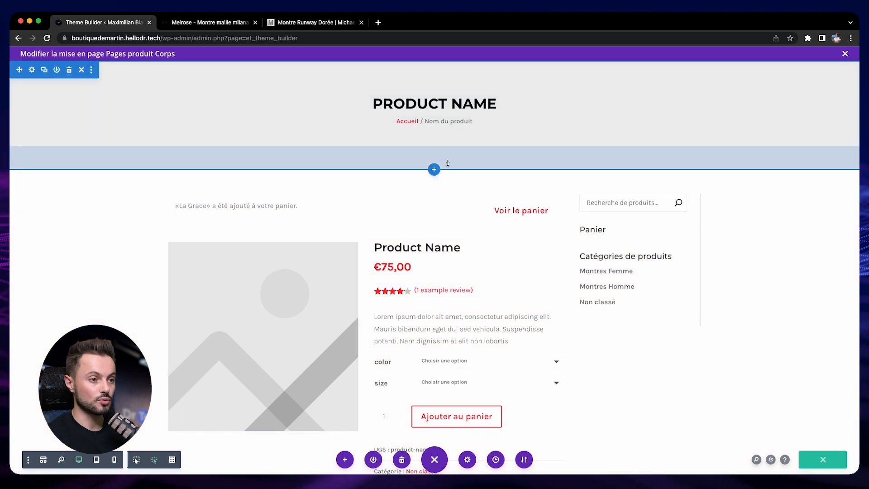
# Insert a normal section directly below the product name header, without adding a row to it.
pyautogui.click(434, 169)
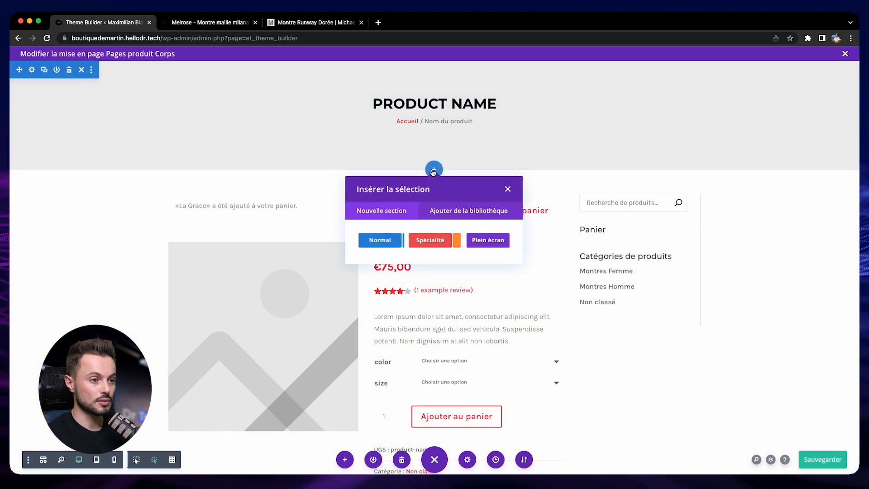
pyautogui.click(395, 240)
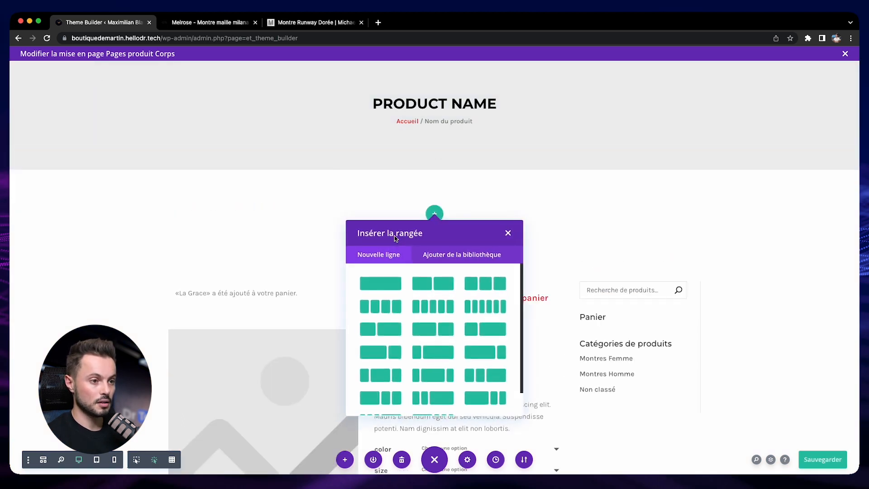
pyautogui.click(508, 233)
# Move the cart notice row and the product image and details row from the specialty section into the new section.
pyautogui.scroll(-1, 453, 219)
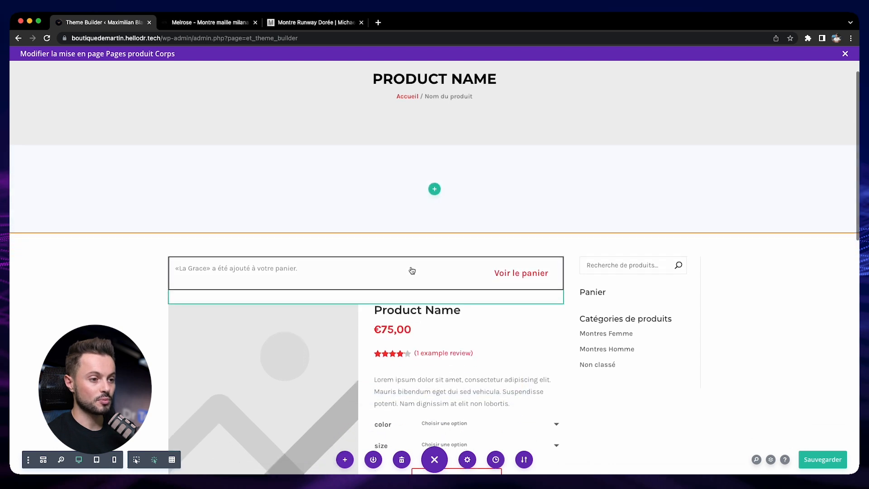
pyautogui.click(491, 294)
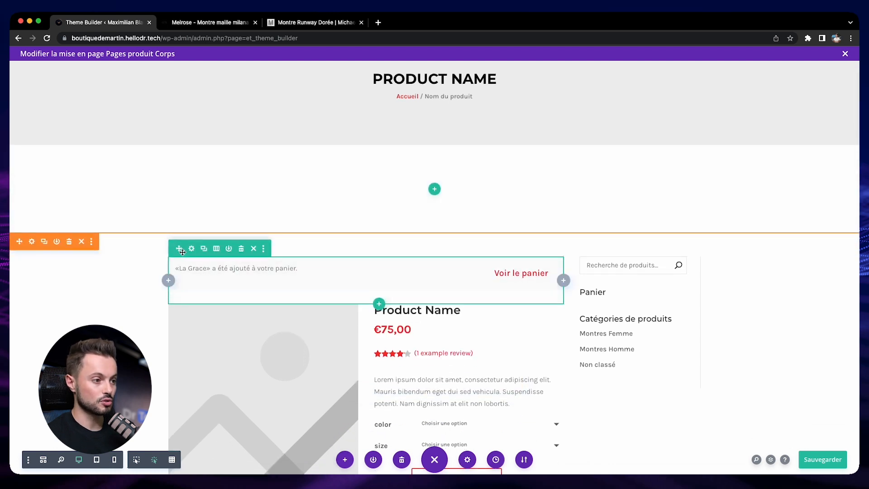
pyautogui.moveTo(197, 247); pyautogui.dragTo(408, 179)
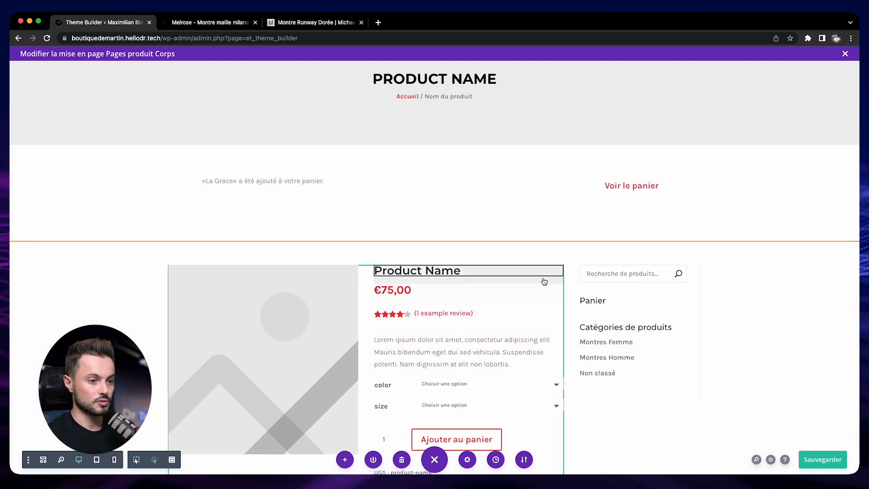
pyautogui.moveTo(176, 273); pyautogui.dragTo(330, 201)
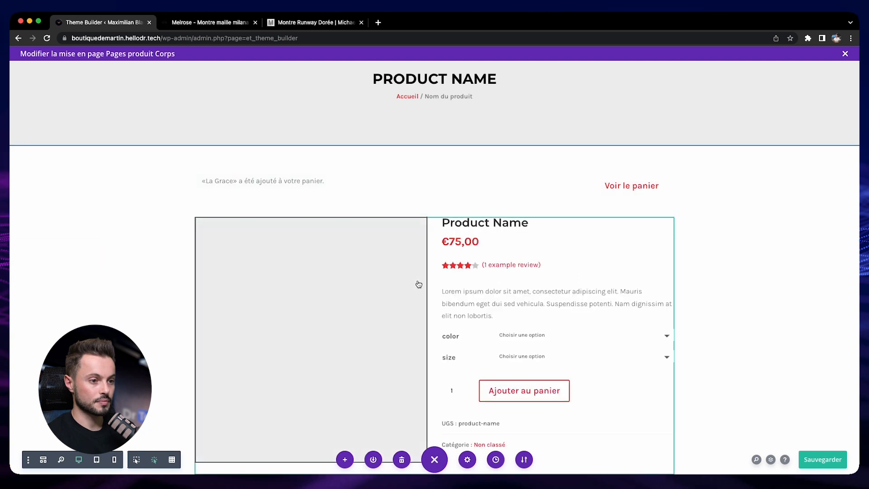
# Move the Produits similaires row out of the specialty section into the new section, below the product details.
pyautogui.scroll(-6, 416, 284)
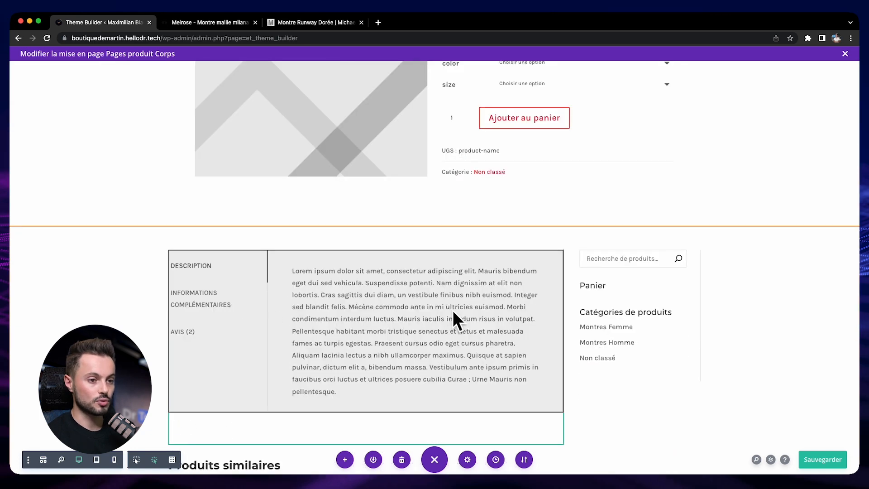
pyautogui.scroll(-2, 407, 294)
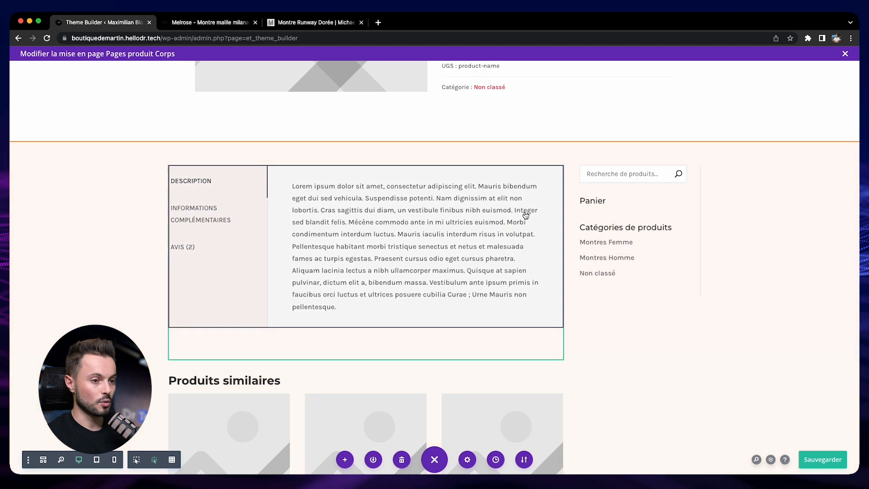
pyautogui.scroll(-3, 466, 294)
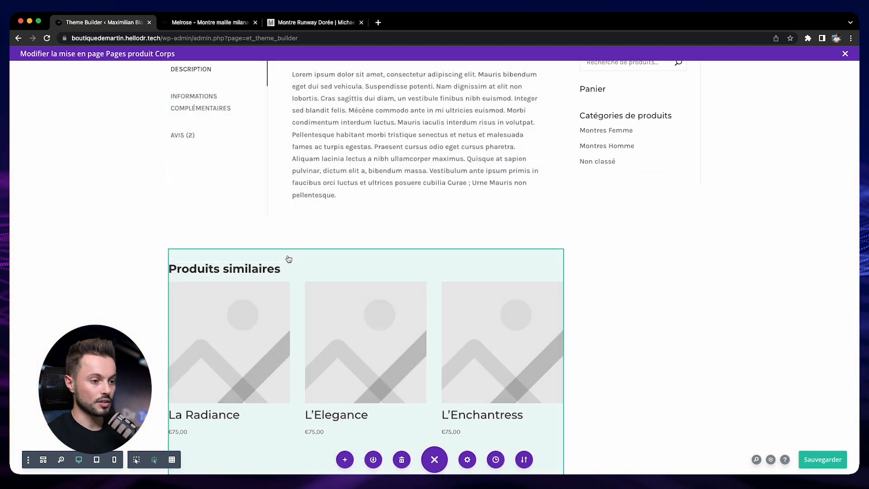
pyautogui.scroll(6, 279, 233)
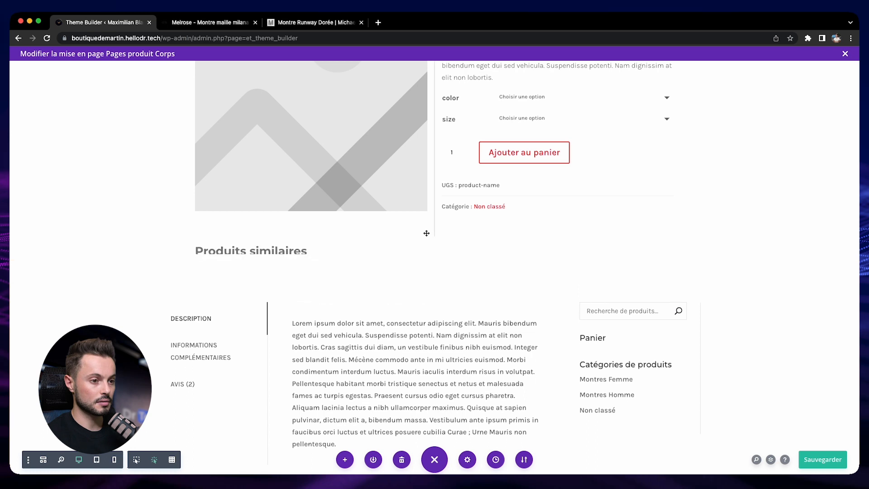
# Delete the old specialty section with the description tabs and sidebar, and the grey product name header section.
pyautogui.scroll(-8, 437, 235)
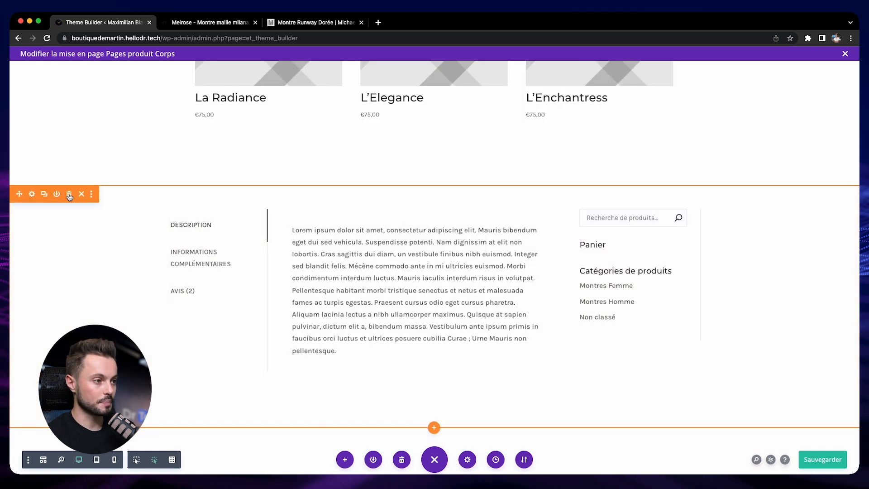
pyautogui.scroll(12, 69, 198)
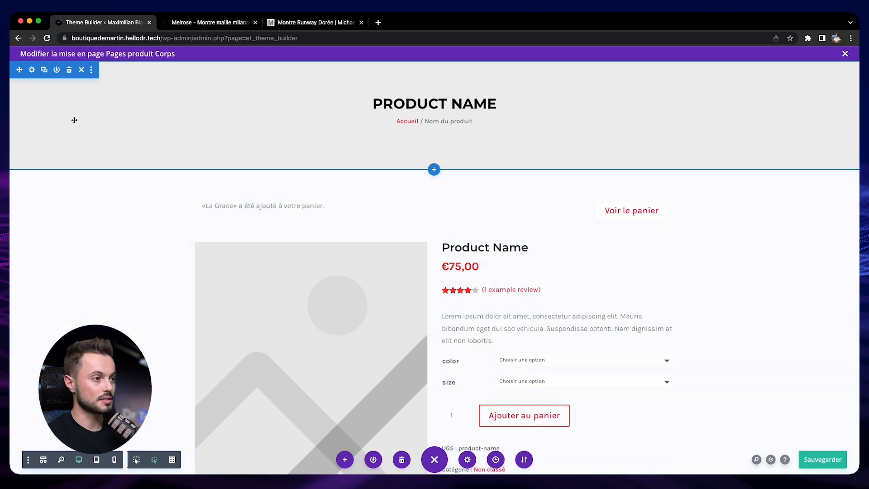
pyautogui.click(69, 71)
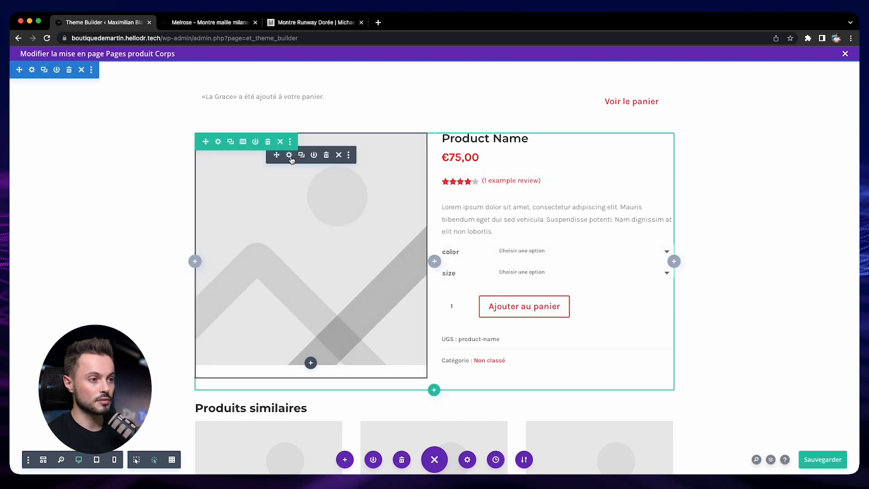
# Check the content settings of the product images, short description and add-to-cart modules one after another, closing each.
pyautogui.click(289, 155)
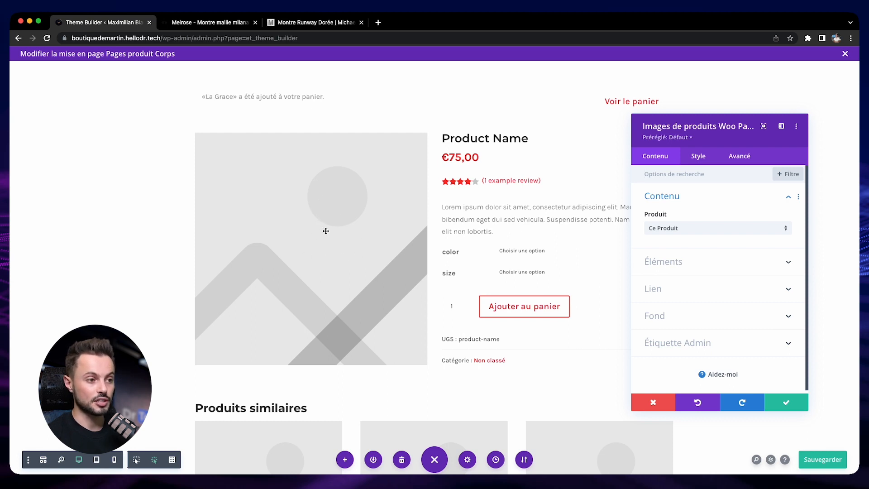
pyautogui.click(786, 402)
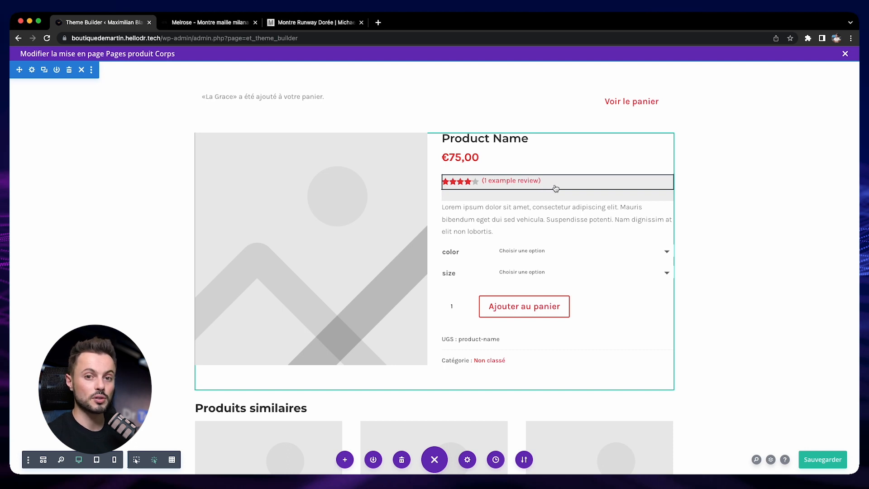
pyautogui.press('super+s')
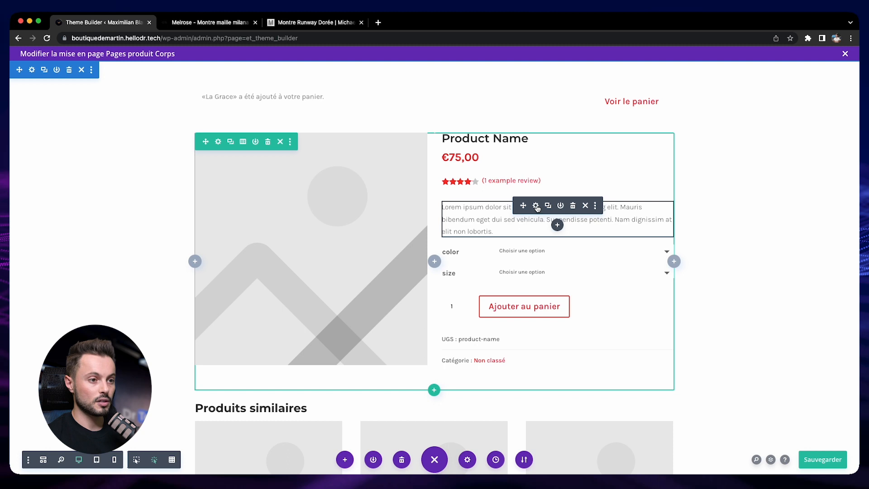
pyautogui.click(535, 206)
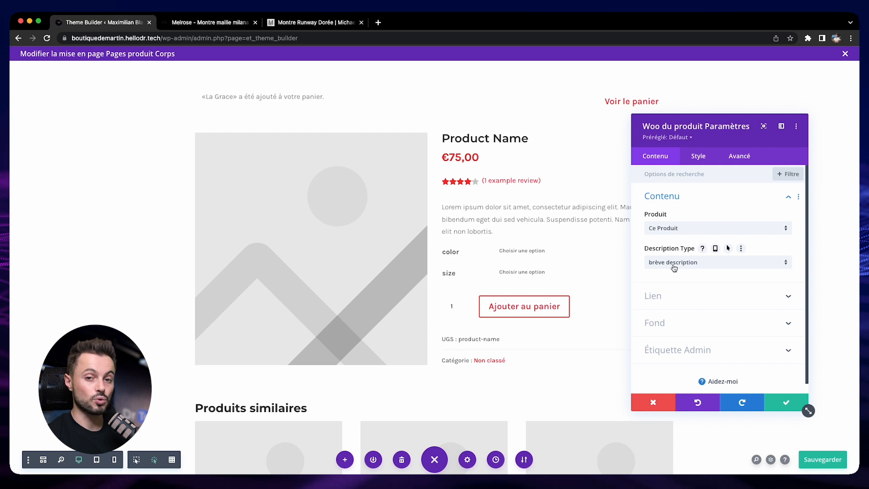
pyautogui.click(782, 402)
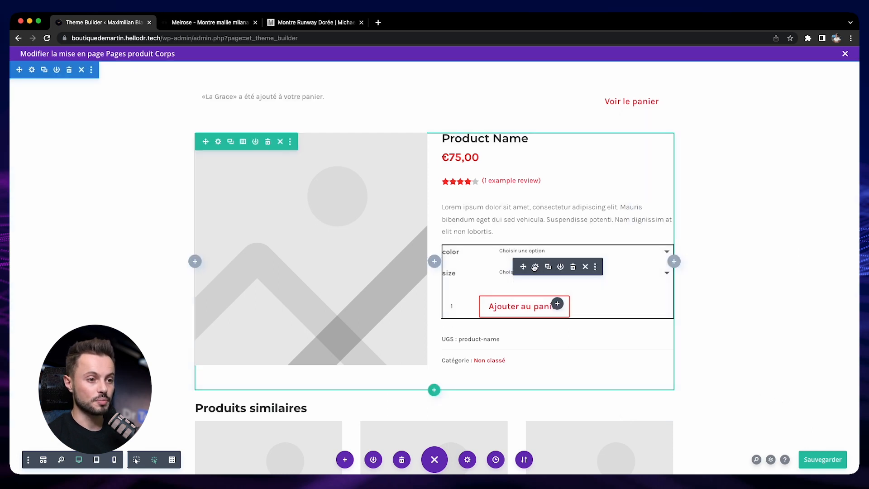
pyautogui.click(535, 267)
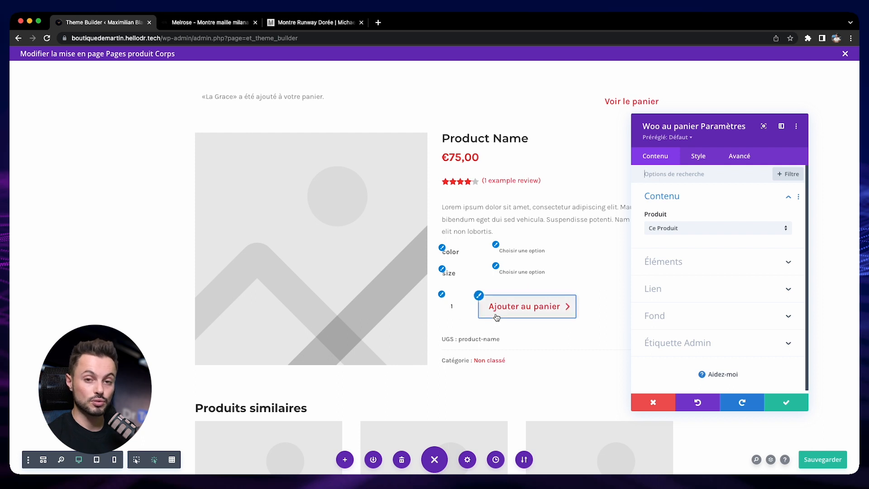
pyautogui.press('super+s')
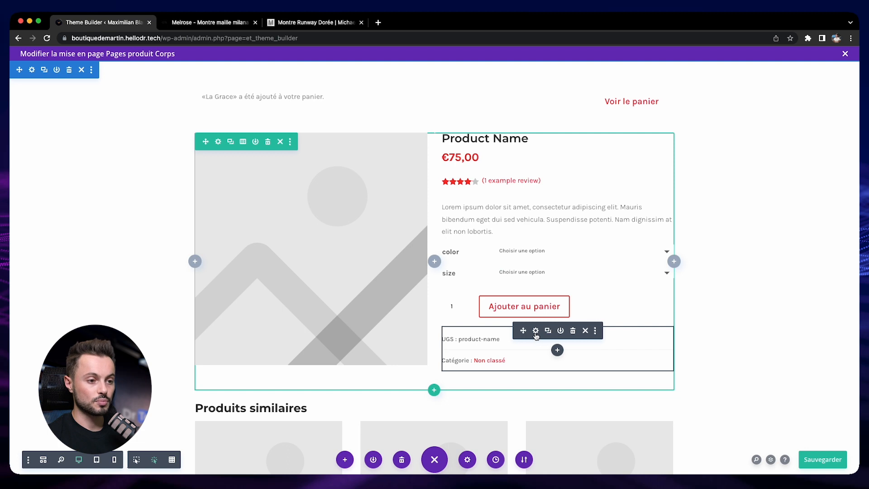
# Check the settings of the product meta module with the UGS and Catégorie lines, and delete that module.
pyautogui.click(535, 331)
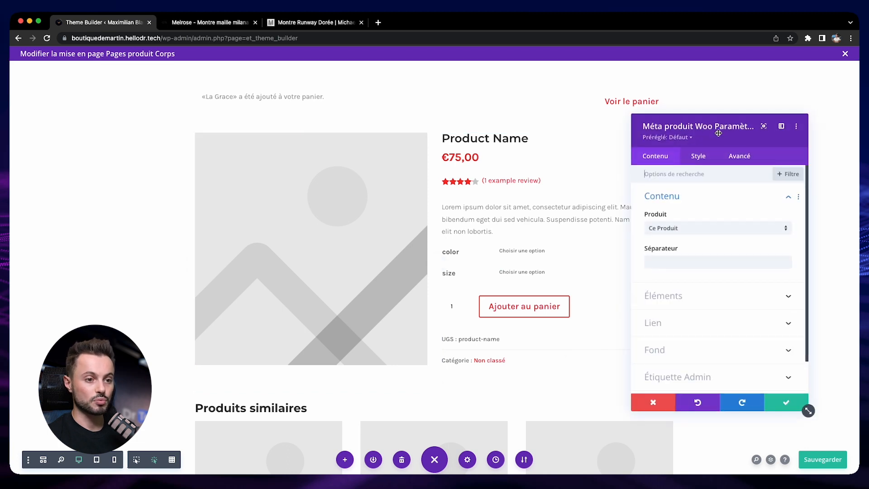
pyautogui.click(654, 402)
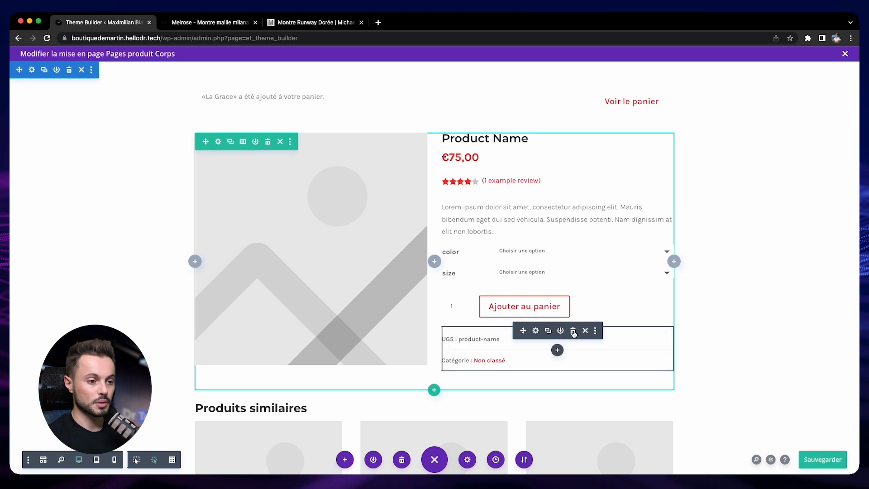
pyautogui.click(573, 332)
pyautogui.scroll(-2, 317, 373)
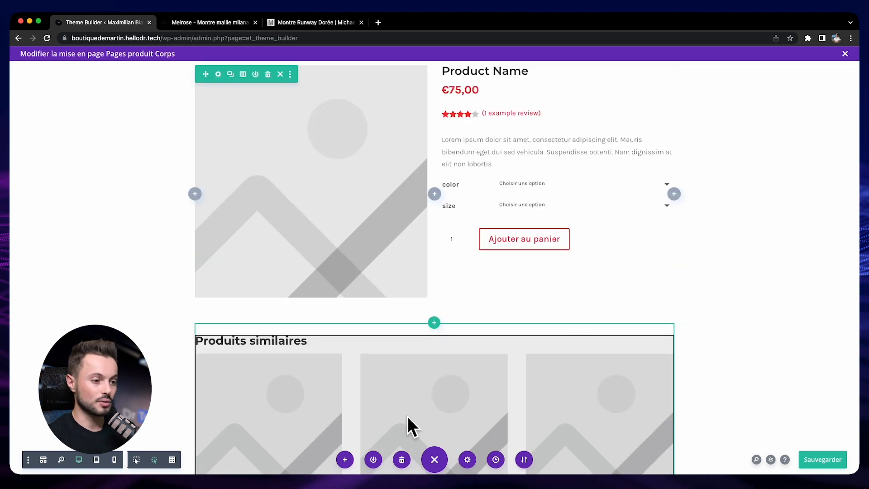
# Move the product short description module below the Ajouter au panier module in the product details column.
pyautogui.scroll(-4, 372, 405)
pyautogui.scroll(5, 373, 406)
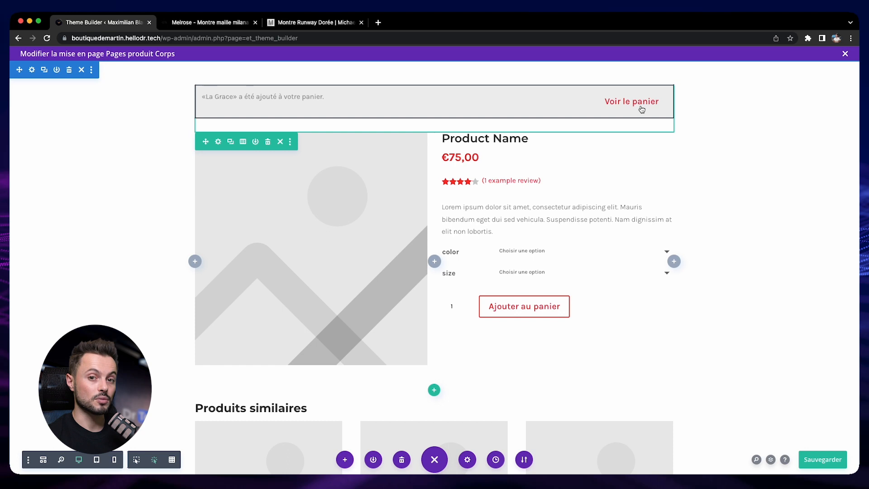
pyautogui.click(557, 217)
pyautogui.moveTo(521, 207); pyautogui.dragTo(520, 285)
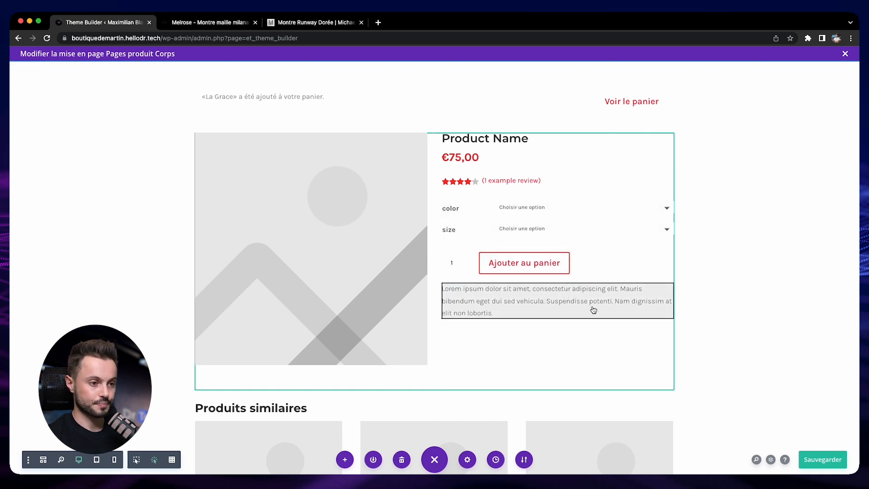
# Compare the product information order on the Daniel Wellington and Michael Kors watch pages, and return to the Theme Builder.
pyautogui.click(211, 22)
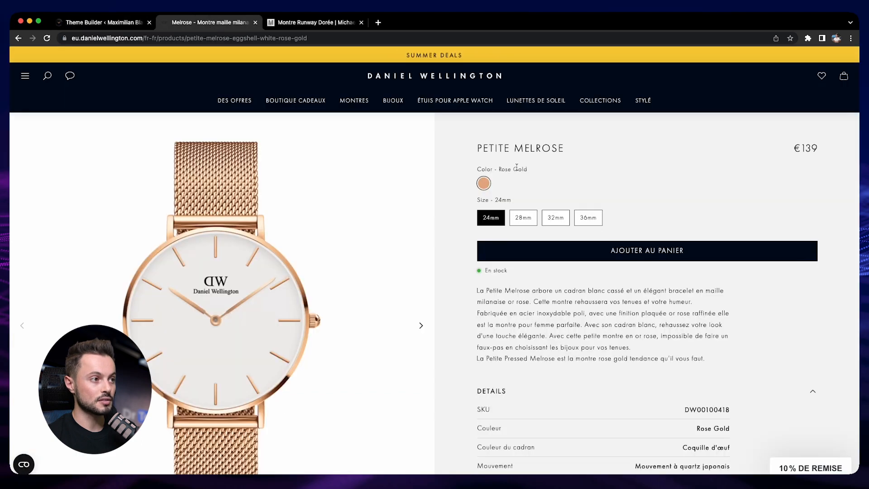
pyautogui.hotkey('ctrl', 'Tab')
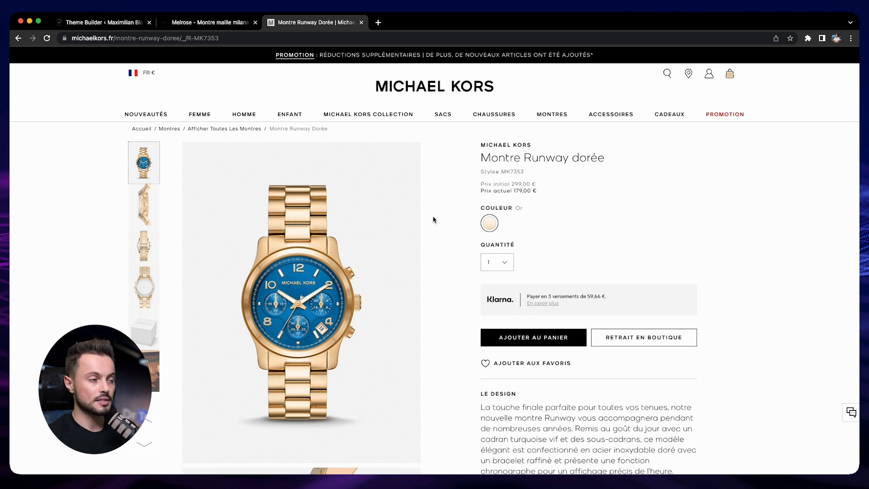
pyautogui.hotkey('ctrl', 'Tab')
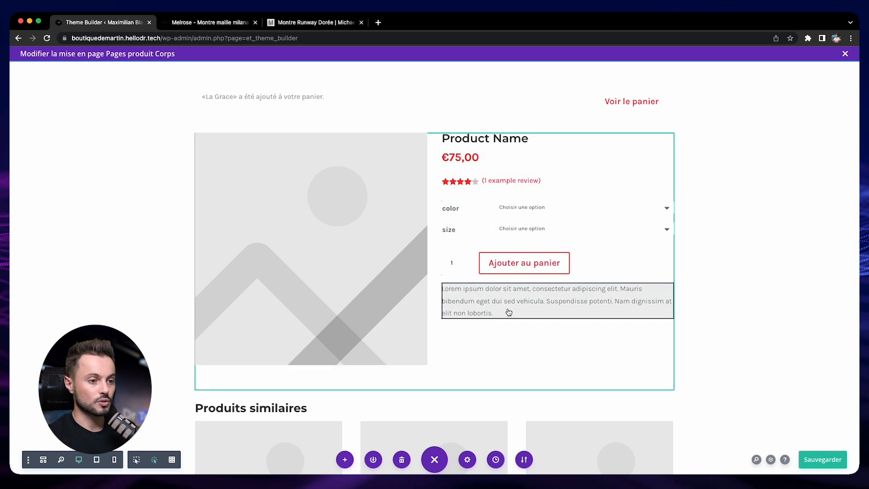
# Examine the collapsible Details, shipping, returns and payment sections on the Daniel Wellington page by expanding and collapsing them, and return to the Theme Builder.
pyautogui.click(187, 24)
pyautogui.scroll(-2, 721, 367)
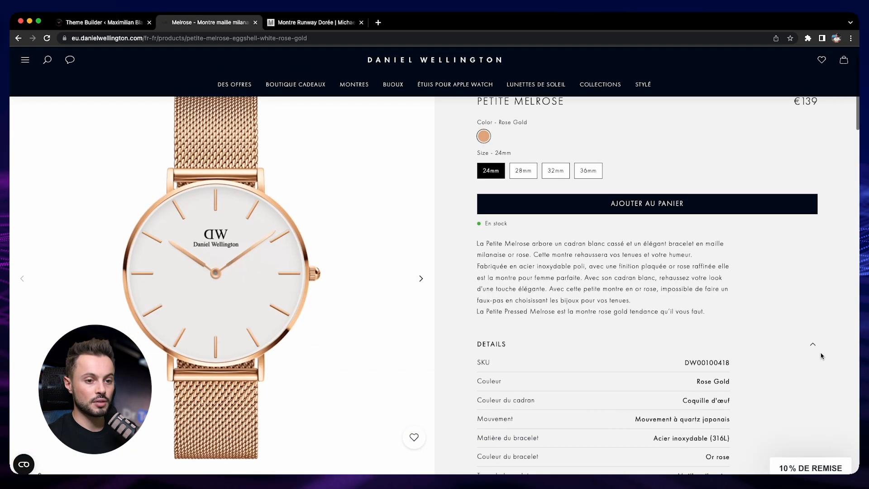
pyautogui.click(814, 345)
pyautogui.click(607, 372)
pyautogui.click(556, 401)
pyautogui.scroll(-1, 555, 402)
pyautogui.click(540, 381)
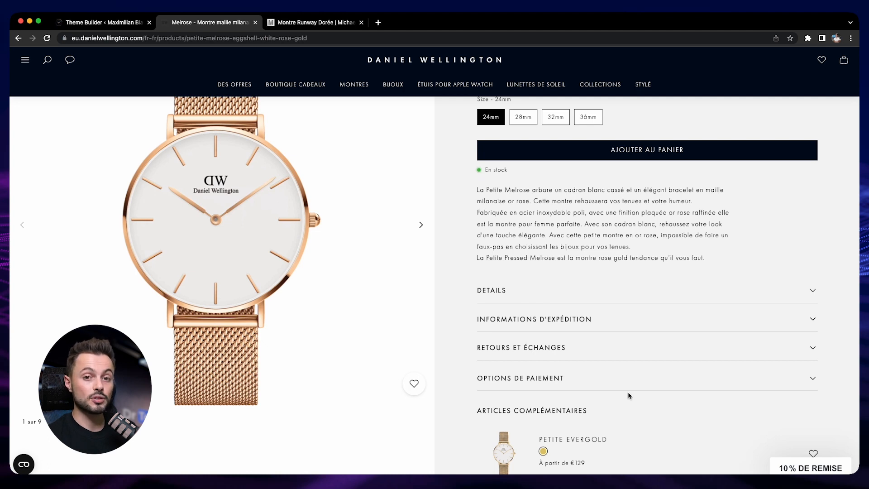
pyautogui.click(560, 322)
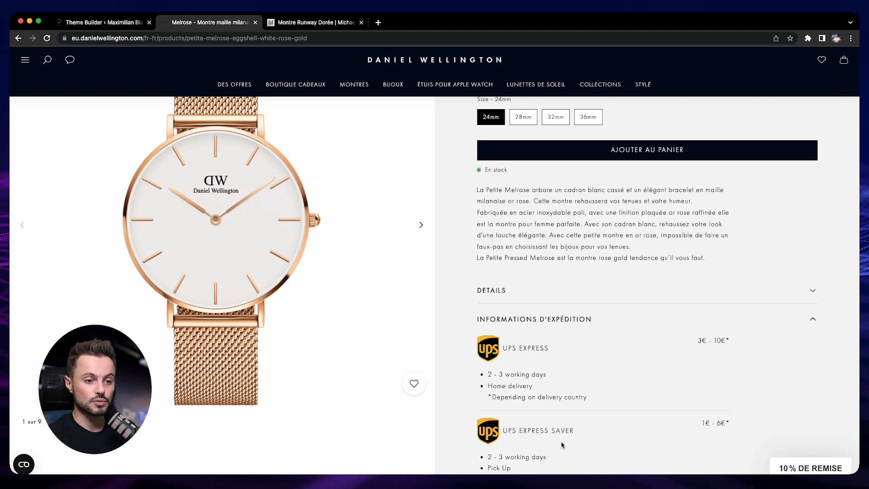
pyautogui.click(561, 324)
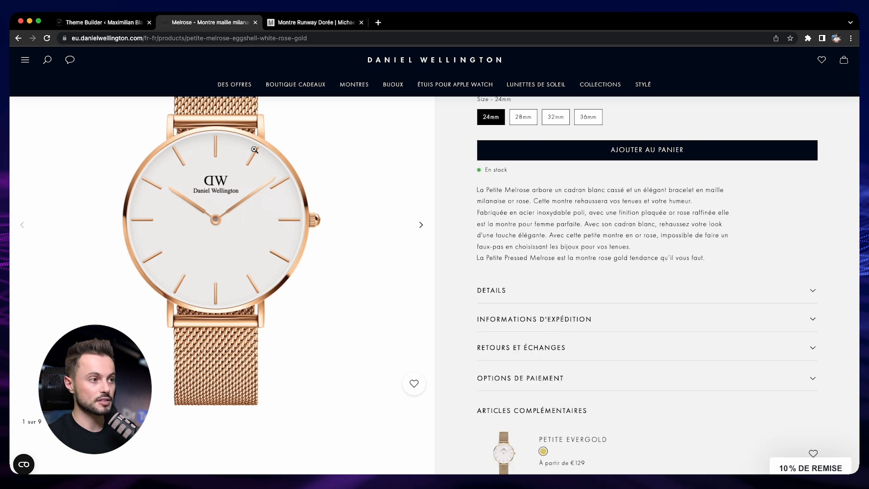
pyautogui.click(96, 23)
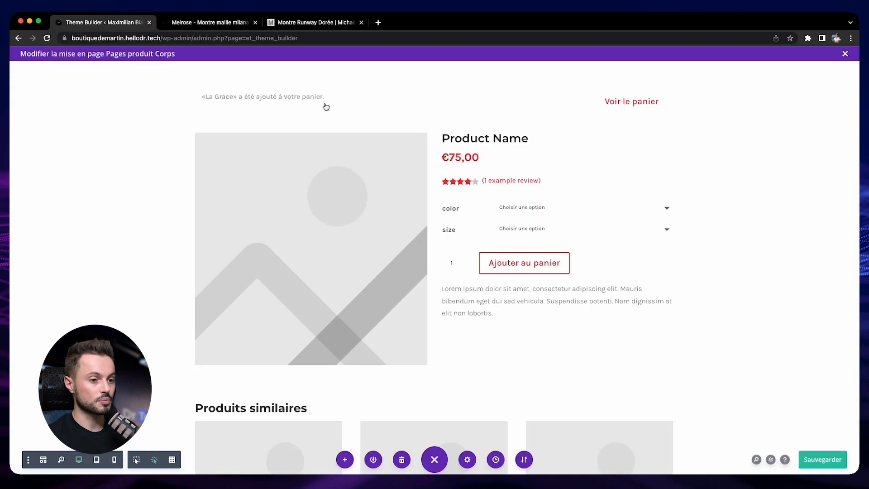
# Insert a Bascule module below the short description and title it "Détails".
pyautogui.click(557, 308)
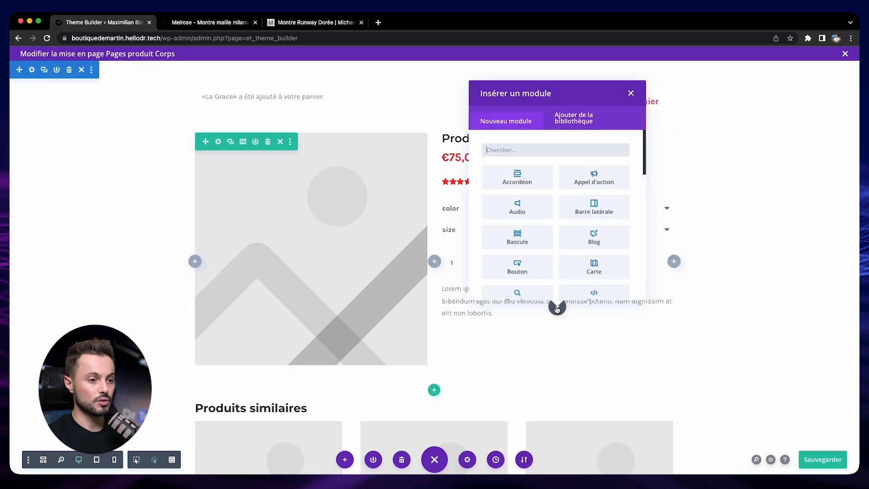
pyautogui.click(516, 245)
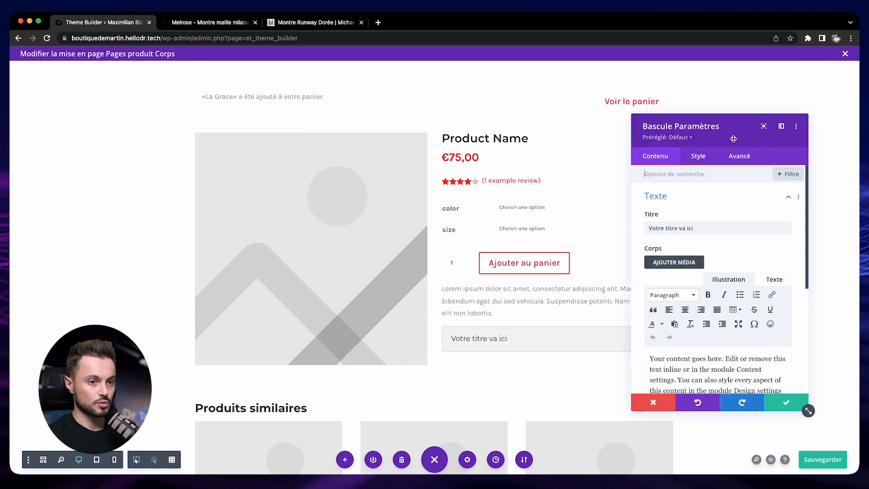
pyautogui.doubleClick(179, 210)
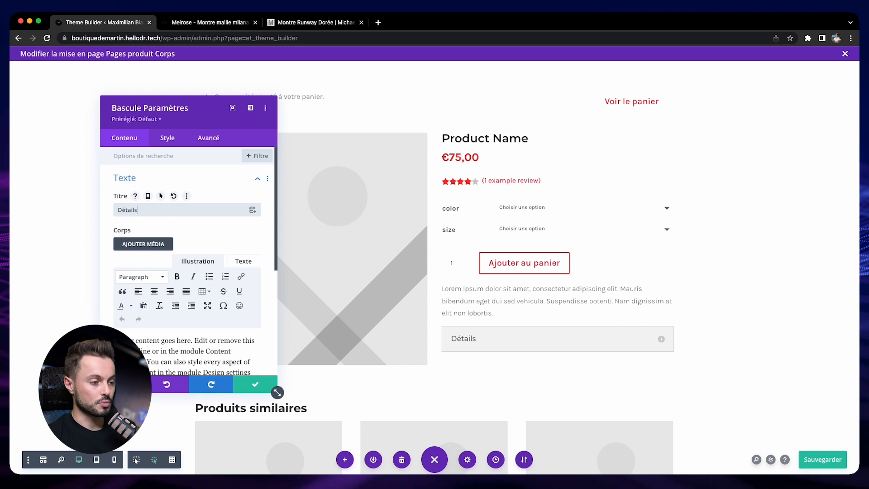
# Replace the Détails toggle's placeholder body with the dynamic content Description du produit and save the module.
pyautogui.scroll(-1, 218, 343)
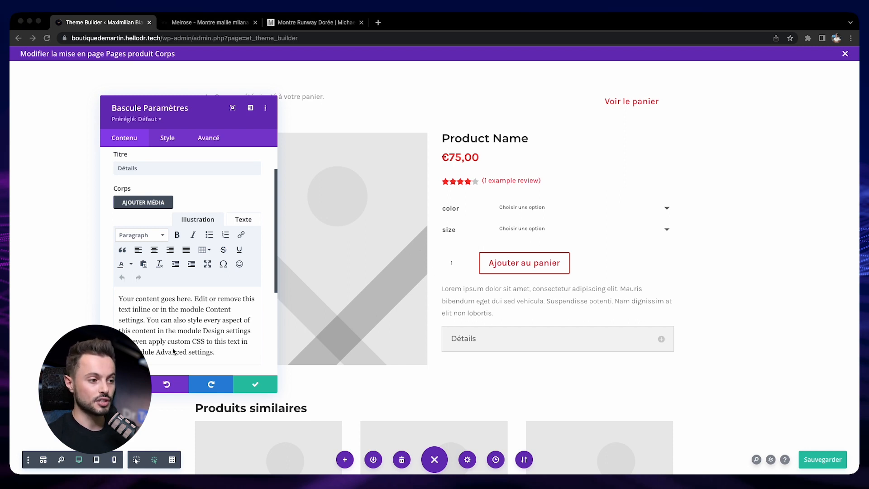
pyautogui.moveTo(220, 352); pyautogui.dragTo(114, 294)
pyautogui.press('BackSpace')
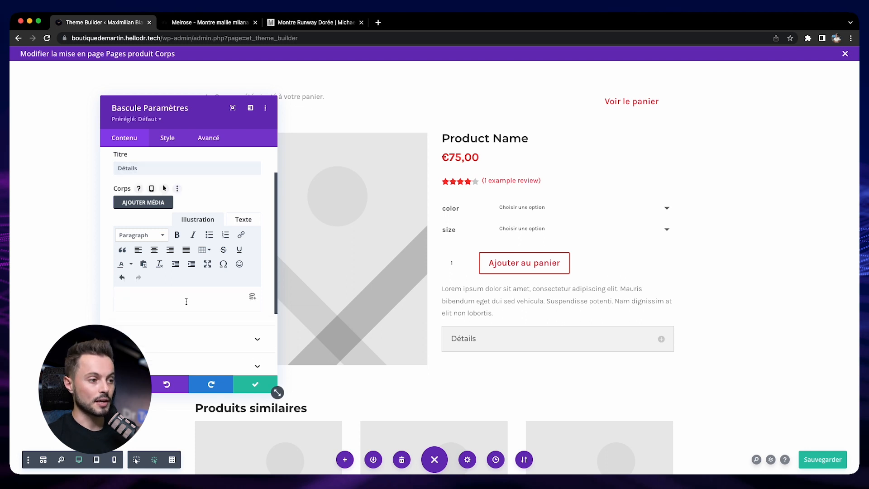
pyautogui.click(252, 298)
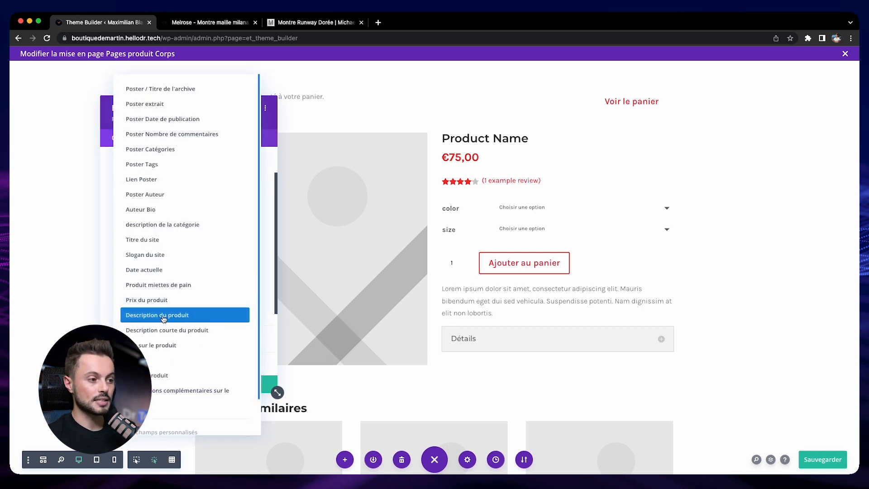
pyautogui.click(209, 316)
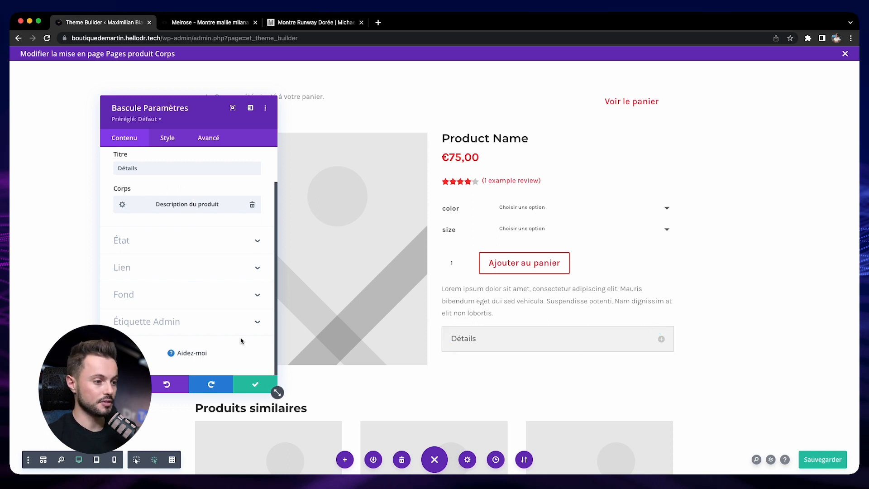
pyautogui.click(256, 382)
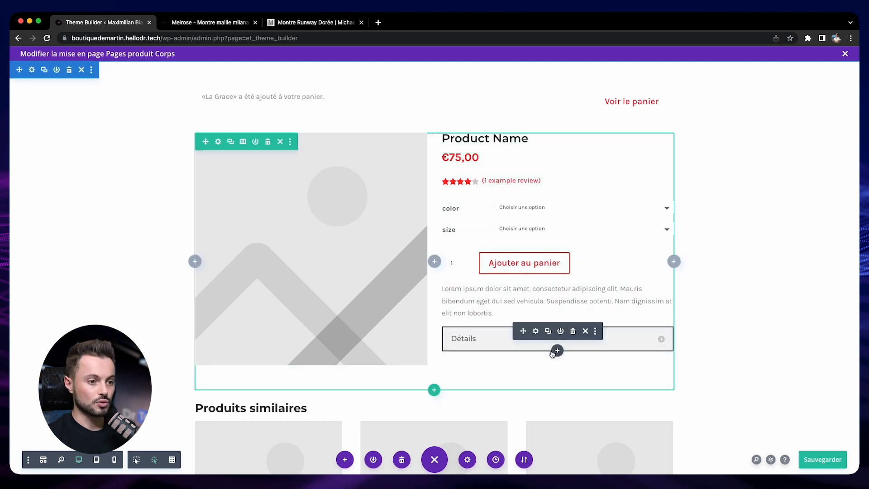
# Add a Bascule module below Détails titled "Informations d'expédition" with the body text "Livraison gratuite en 1-2 jours.".
pyautogui.click(557, 351)
pyautogui.click(503, 254)
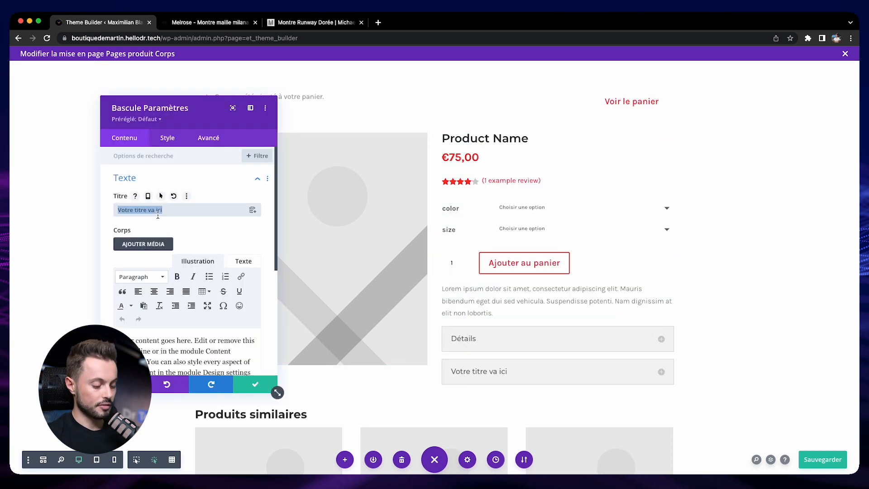
pyautogui.scroll(-3, 194, 272)
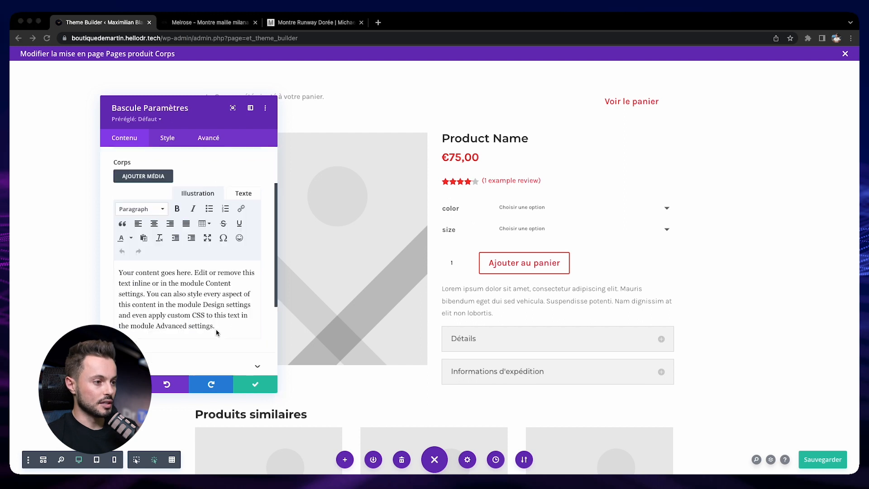
pyautogui.moveTo(222, 329); pyautogui.dragTo(80, 270)
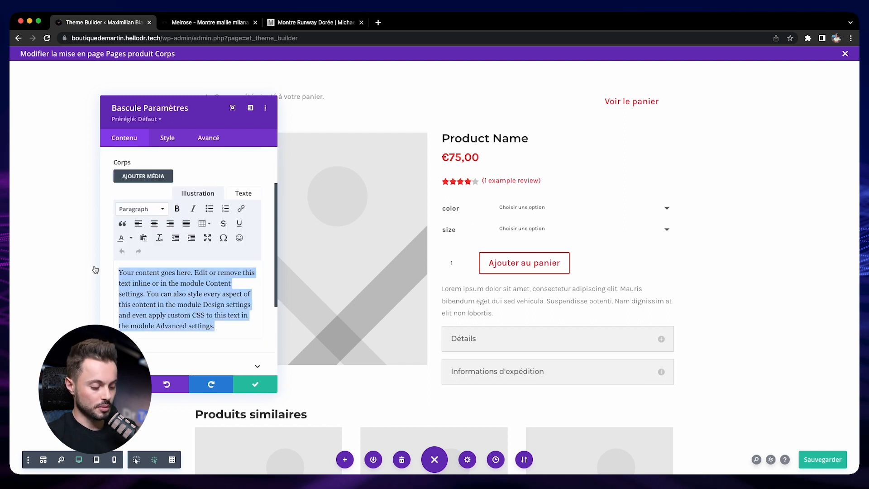
pyautogui.write('Livraison gratuite en 1-2 jours.')
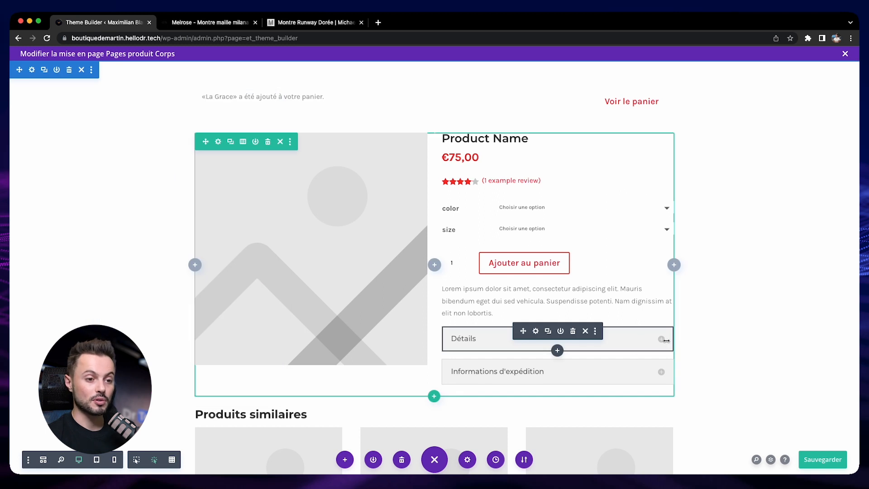
# Expand the Détails and Informations d'expédition toggles to check their contents, and collapse them again.
pyautogui.click(661, 341)
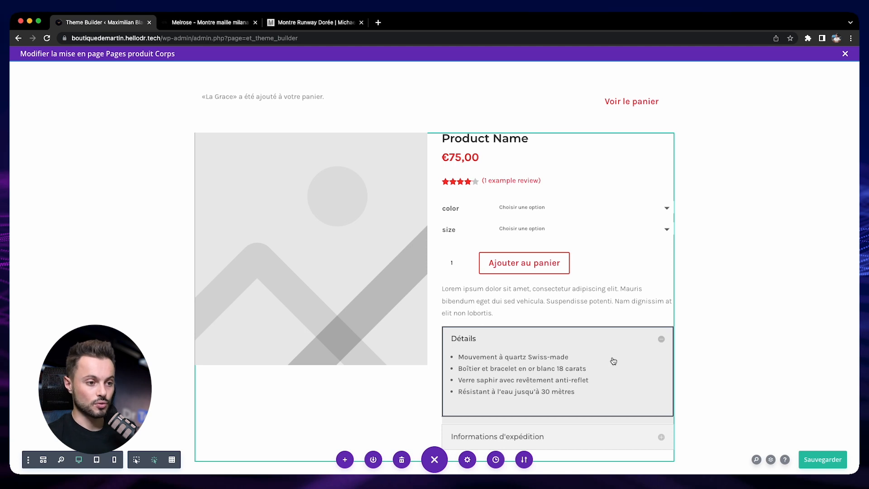
pyautogui.scroll(-1, 613, 360)
pyautogui.click(659, 399)
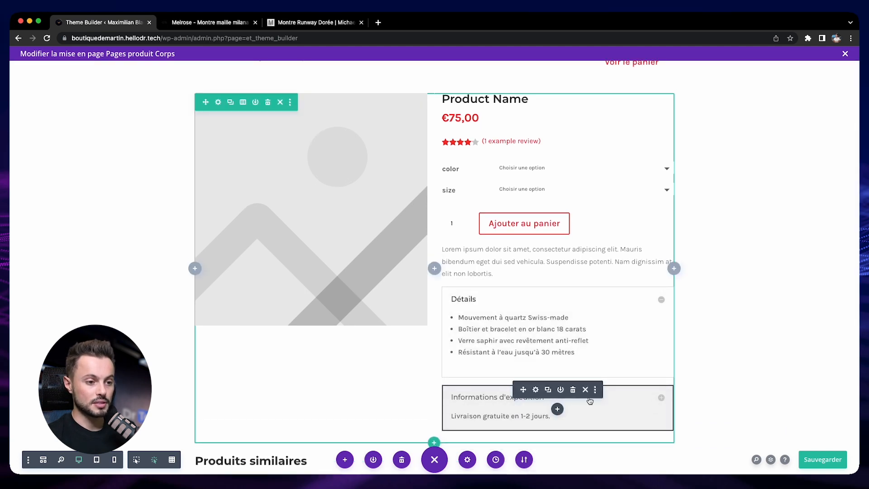
pyautogui.click(661, 301)
# Add a Bascule module below the shipping toggle titled "Retours et échanges", with body text on free returns within 30 jours of receiving the article.
pyautogui.click(557, 345)
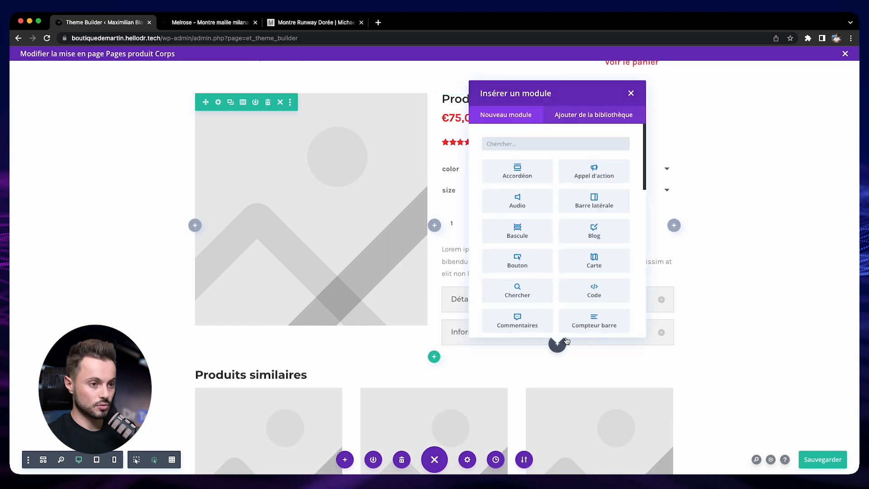
pyautogui.click(516, 233)
pyautogui.tripleClick(154, 211)
pyautogui.write('Retours et échanges')
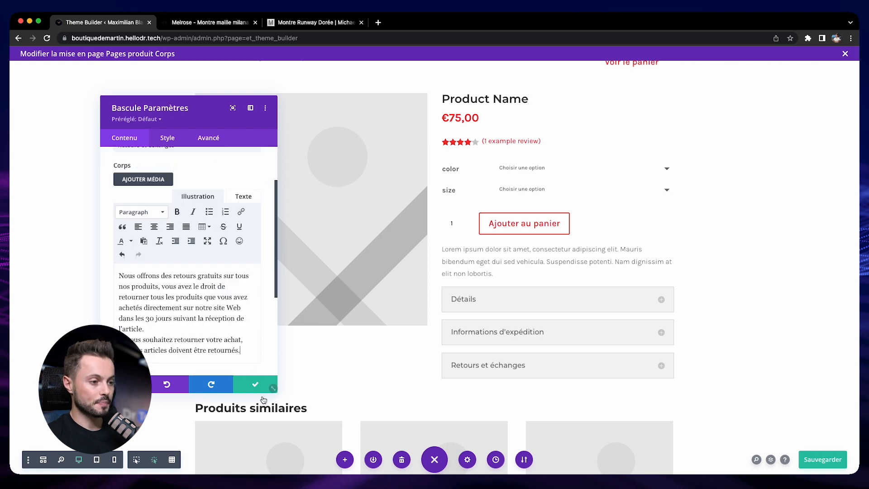
pyautogui.click(254, 385)
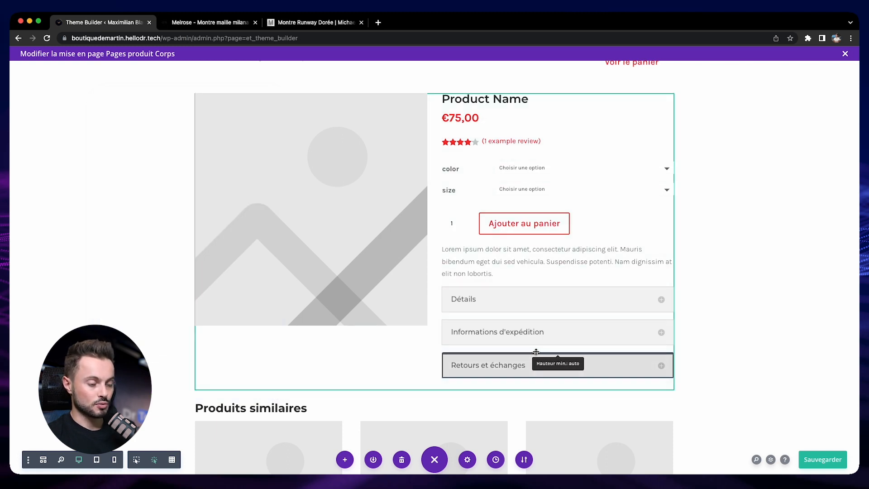
# Add a Bascule module below the returns toggle titled "Options de paiement", with a bulleted body listing Carte bancaire and Paypal.
pyautogui.click(557, 376)
pyautogui.click(517, 231)
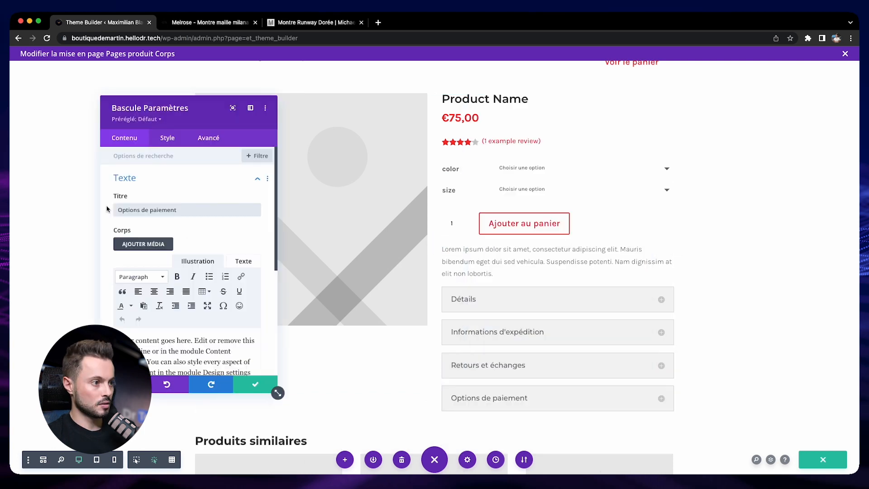
pyautogui.scroll(-2, 156, 220)
pyautogui.tripleClick(132, 306)
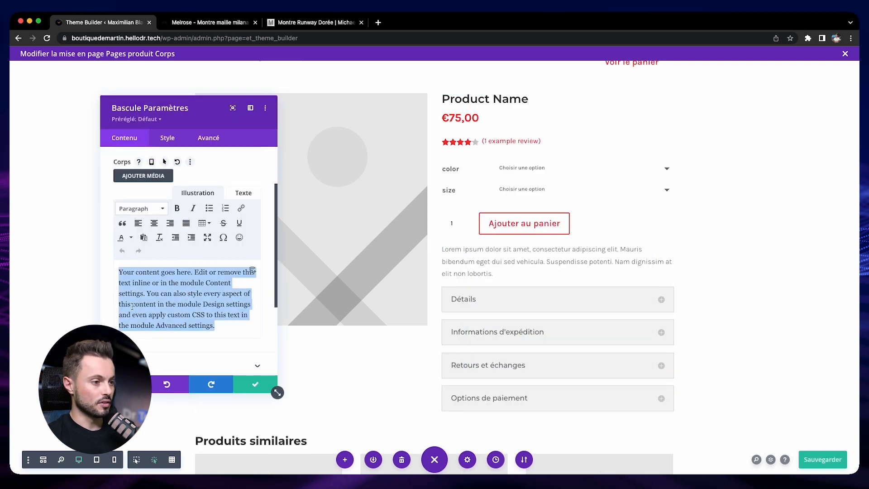
pyautogui.click(209, 207)
pyautogui.write('Carte bancaire Paypal')
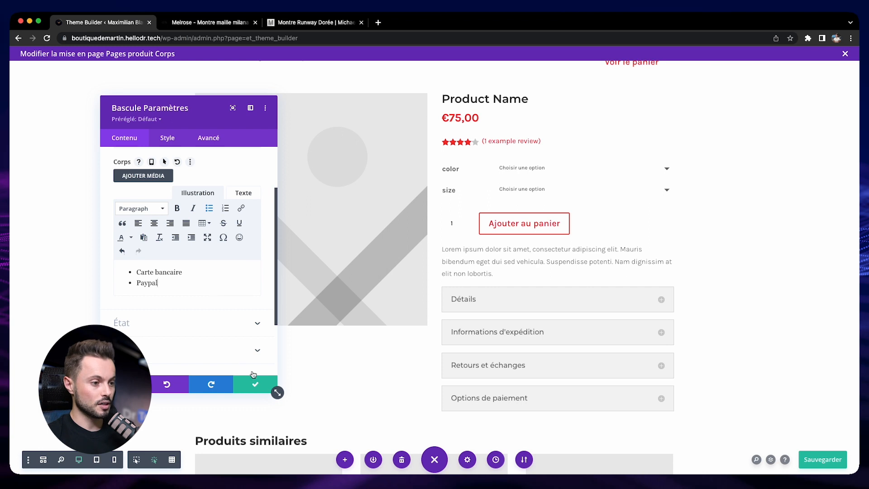
pyautogui.click(253, 386)
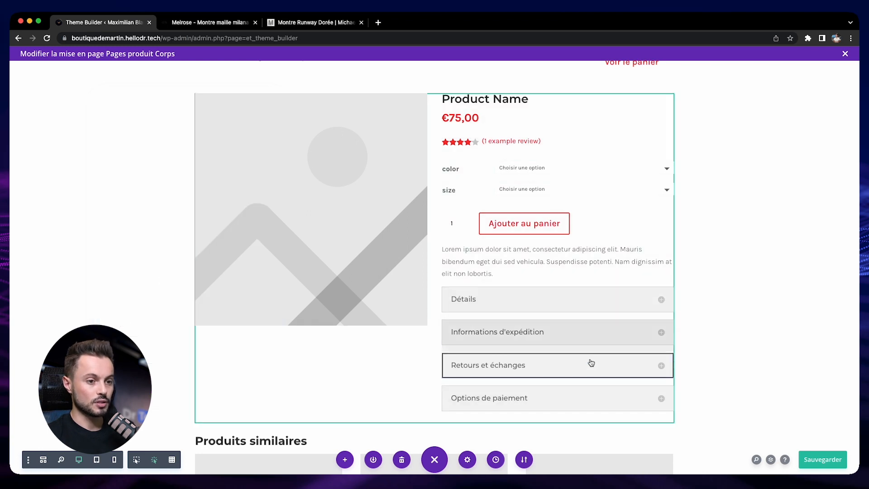
# Review the template's product layout against the Michael Kors watch page, and return to the Theme Builder.
pyautogui.scroll(1, 633, 382)
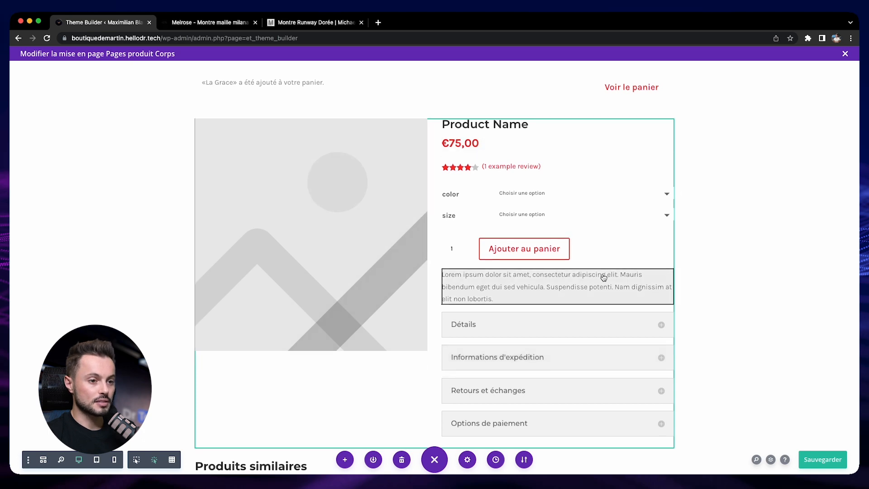
pyautogui.scroll(-2, 604, 278)
pyautogui.scroll(2, 513, 233)
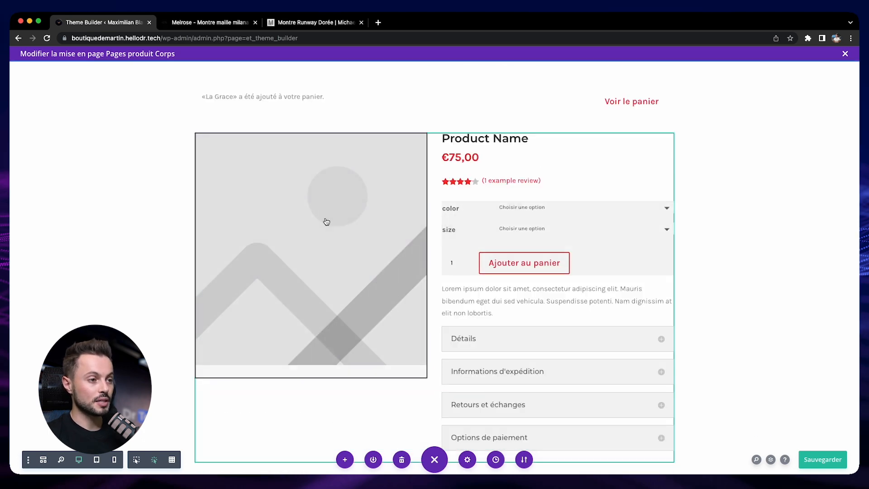
pyautogui.click(288, 26)
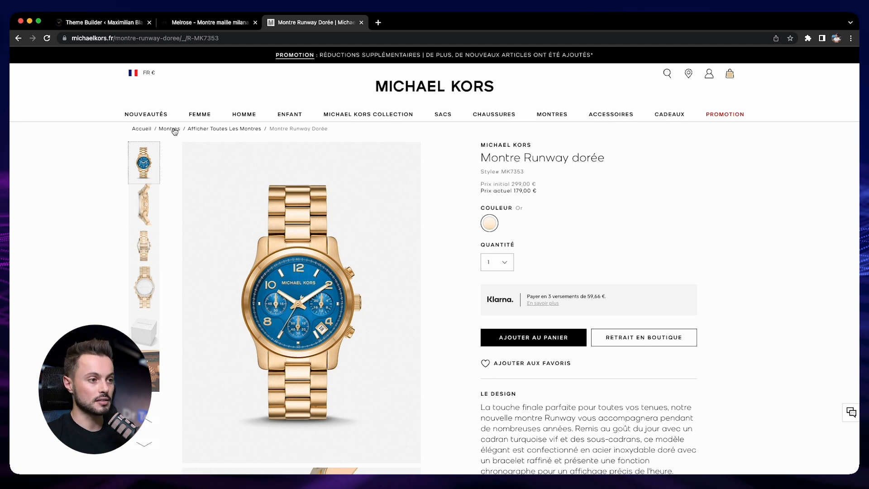
pyautogui.click(102, 23)
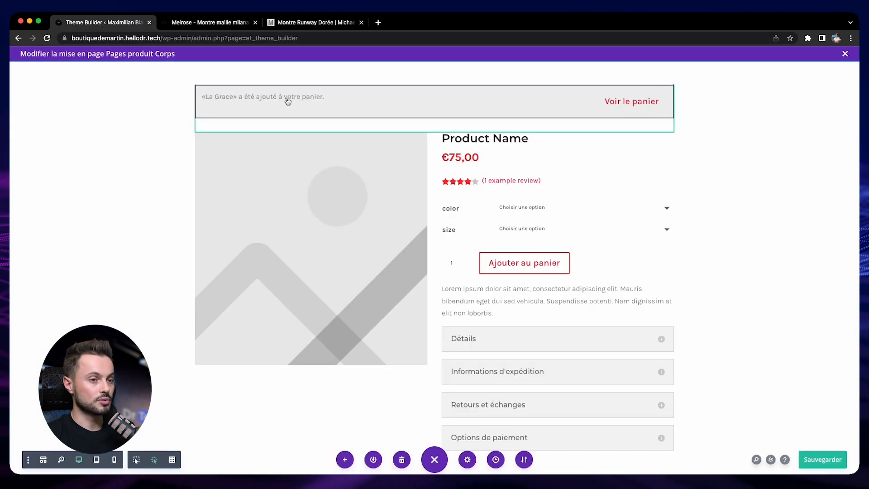
# Add a Woo miettes de pain module below the cart notice with its default settings, and save the layout.
pyautogui.click(433, 108)
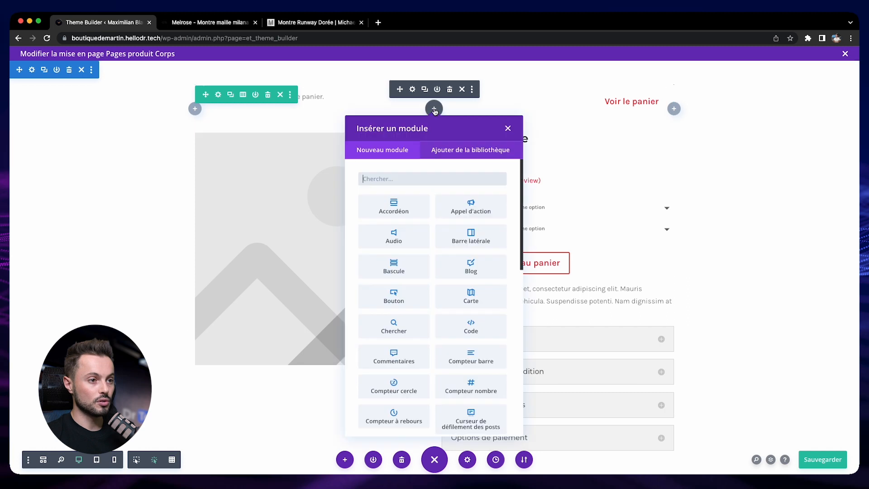
pyautogui.write('woo mi')
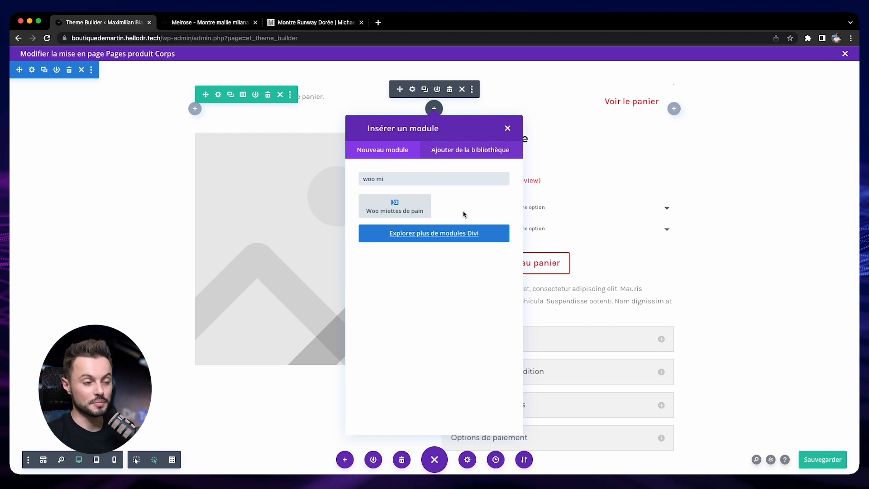
pyautogui.click(398, 209)
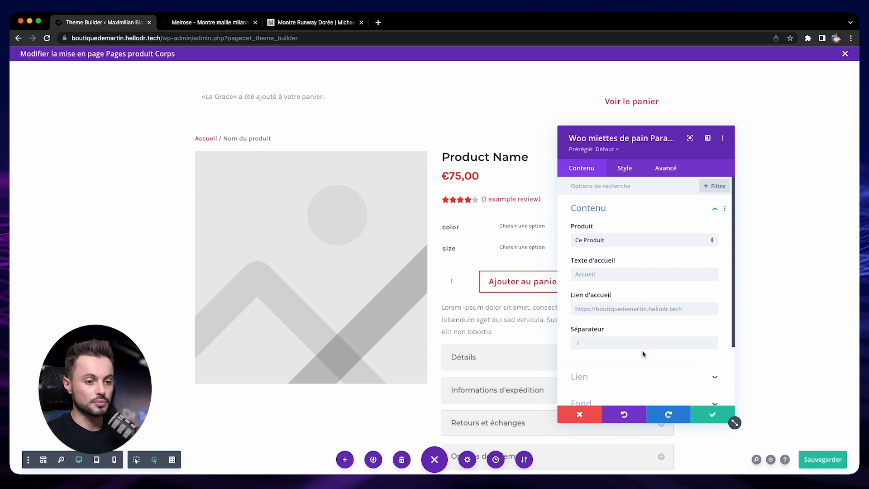
pyautogui.click(715, 414)
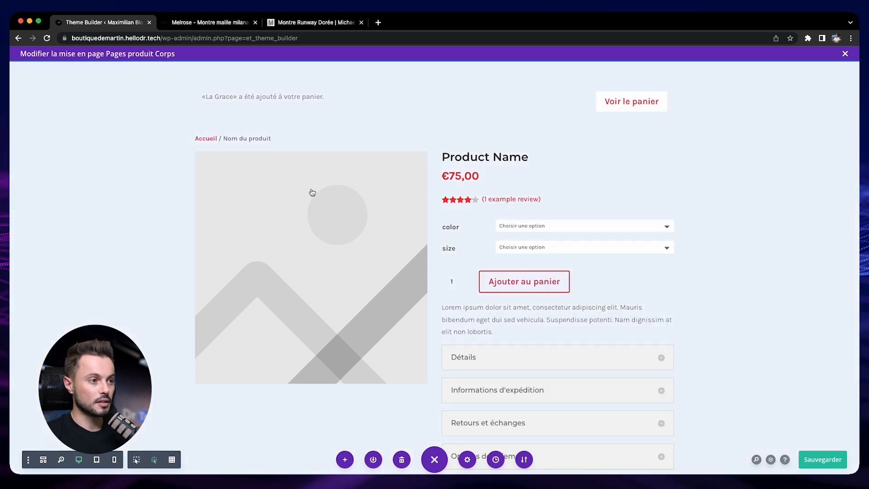
pyautogui.press('super+s')
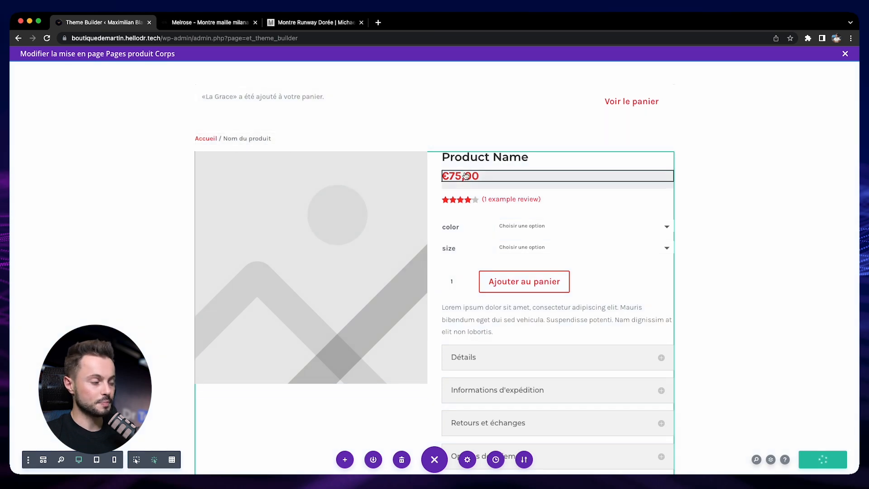
# Check the content settings of the Produits similaires module, and close them without changes.
pyautogui.scroll(-7, 533, 267)
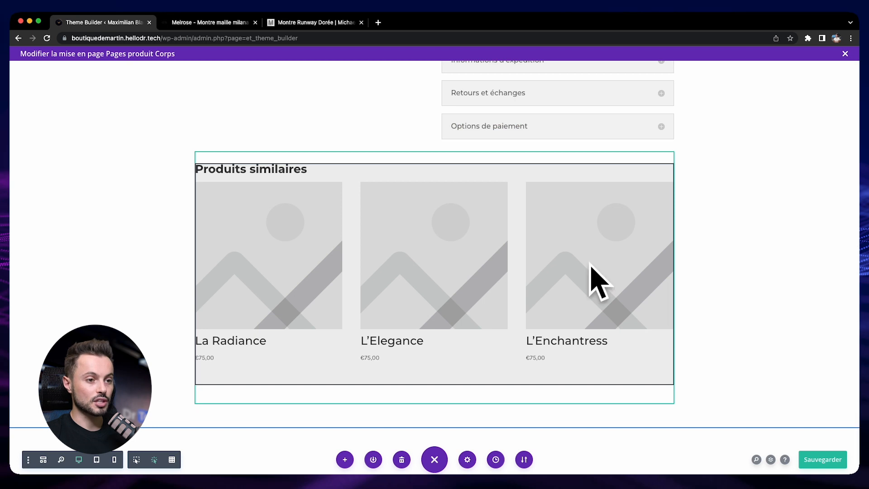
pyautogui.scroll(1, 486, 354)
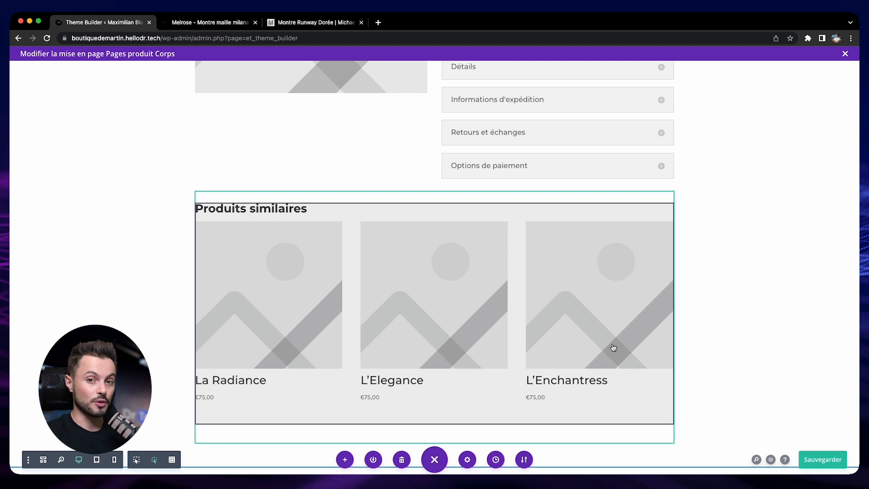
pyautogui.moveTo(452, 243)
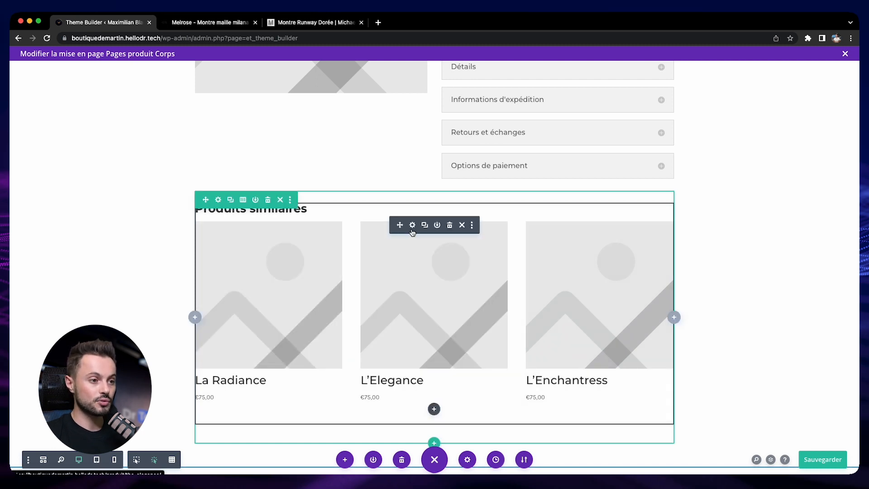
pyautogui.click(413, 231)
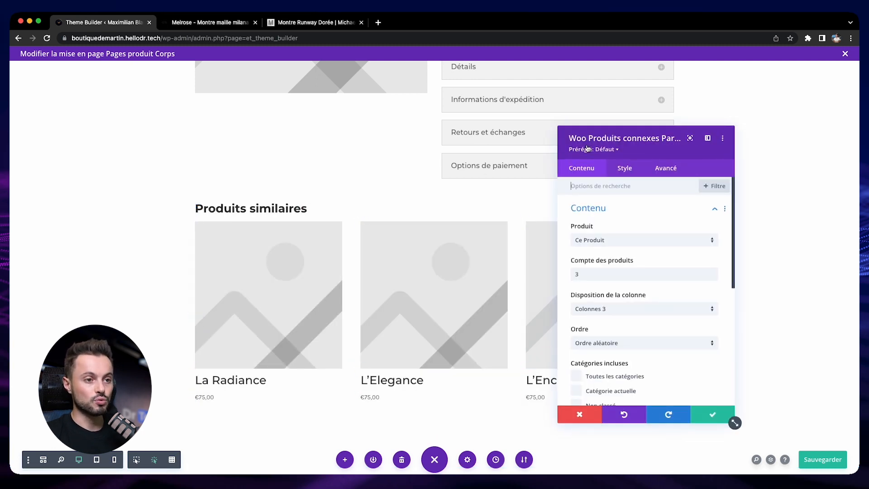
pyautogui.click(579, 414)
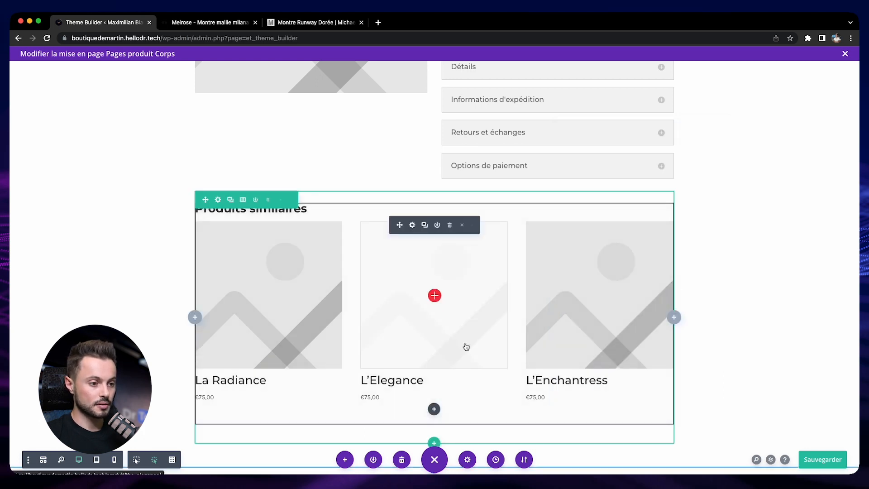
# Add a Woo les ventes croisées module below the Produits similaires module with its default settings.
pyautogui.click(434, 408)
pyautogui.scroll(-15, 424, 357)
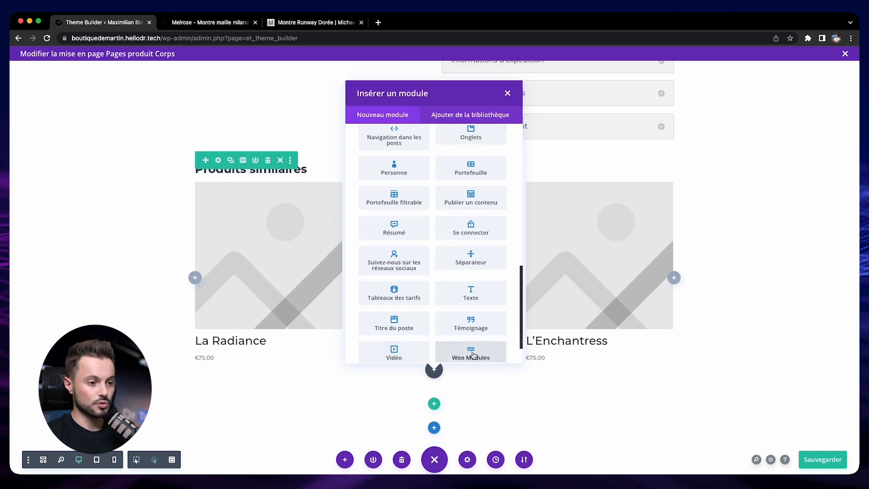
pyautogui.click(472, 356)
pyautogui.scroll(1, 439, 321)
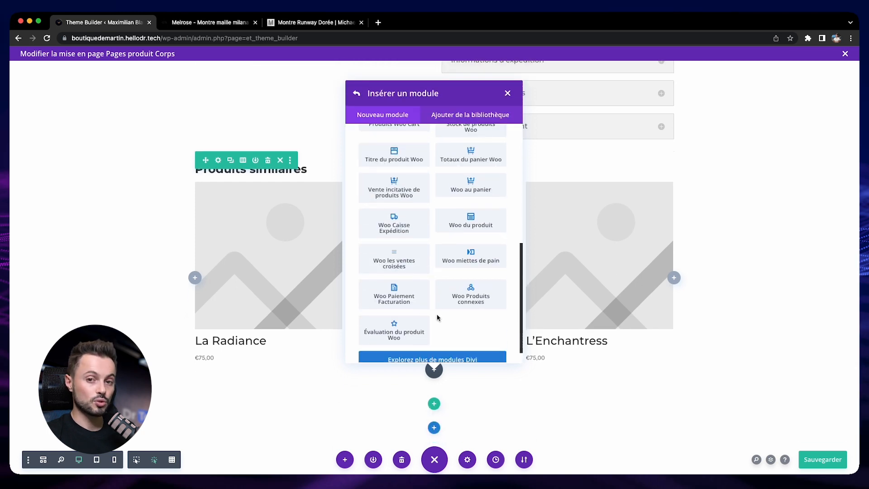
pyautogui.scroll(1, 437, 317)
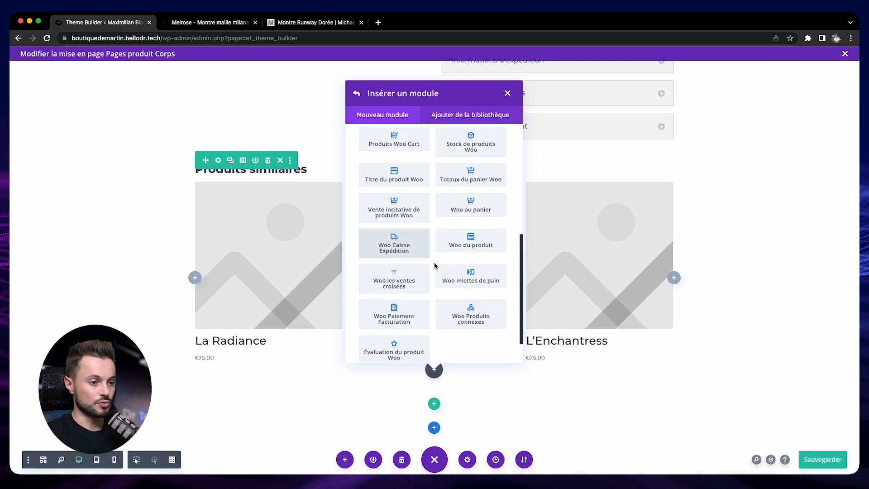
pyautogui.click(410, 288)
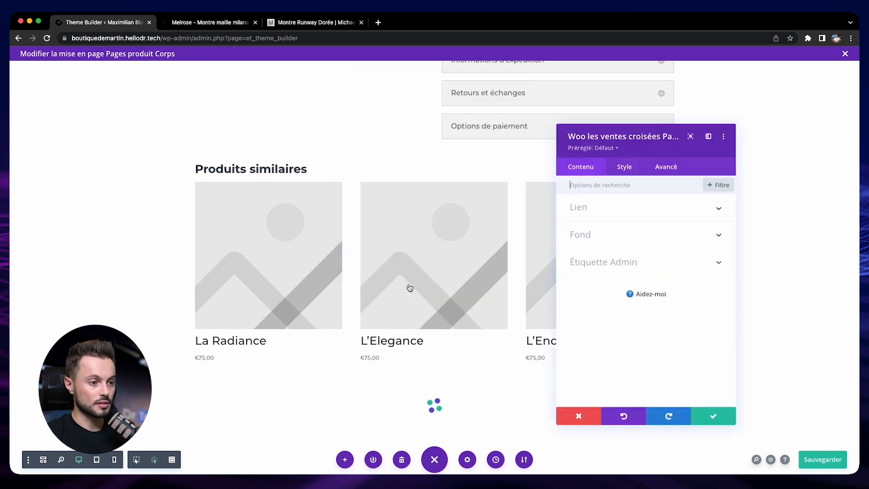
pyautogui.click(713, 415)
# Add a Vente incitative de produits Woo module below the cross-sells module with its default settings.
pyautogui.scroll(-2, 397, 342)
pyautogui.scroll(-2, 460, 368)
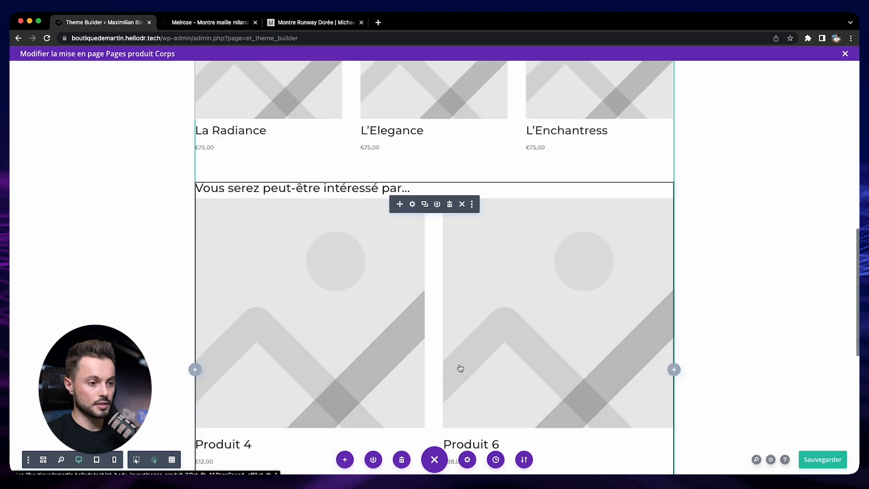
pyautogui.scroll(-8, 461, 368)
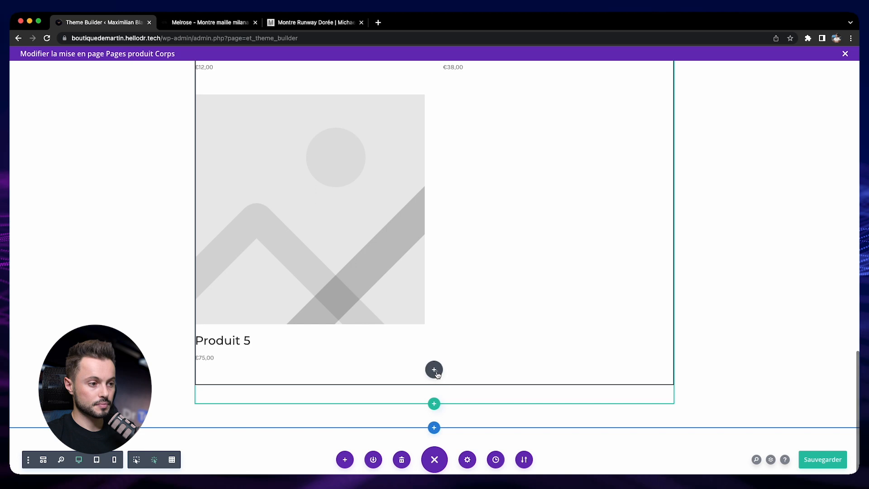
pyautogui.click(434, 370)
pyautogui.click(406, 178)
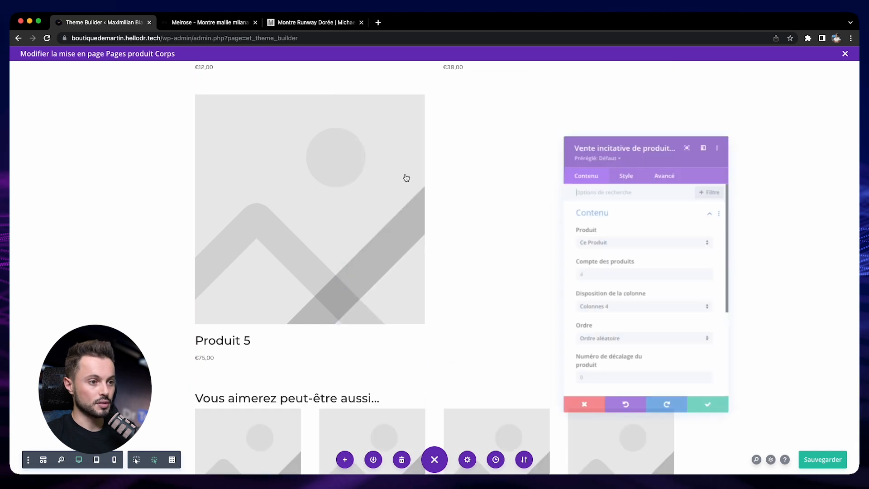
pyautogui.scroll(-2, 405, 178)
pyautogui.click(711, 413)
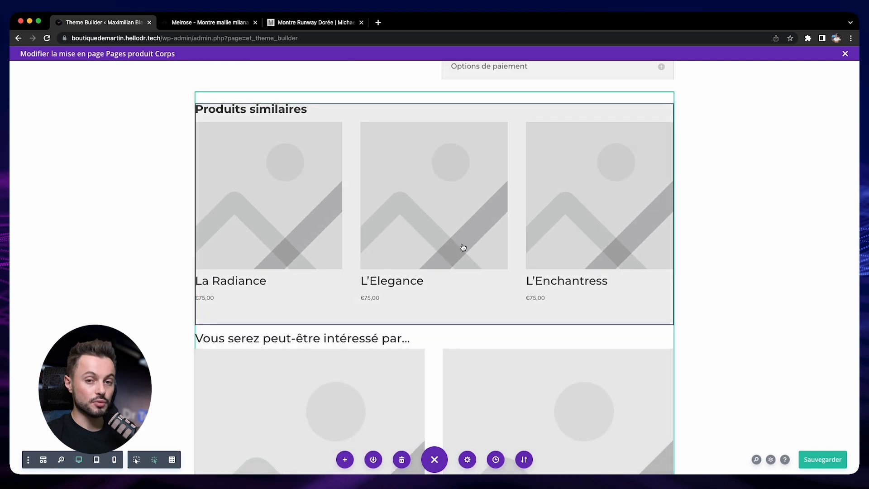
# Compare the content settings of the Produits similaires module with those of the cross-sells module, leaving both unchanged.
pyautogui.click(412, 124)
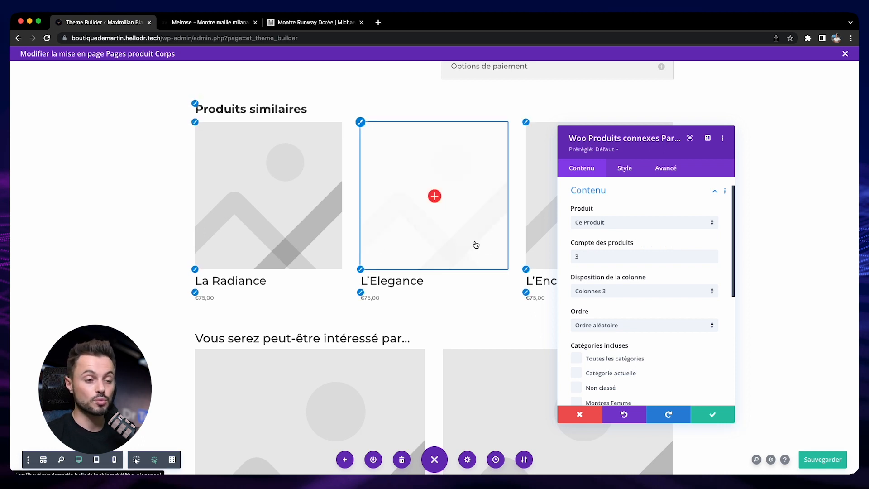
pyautogui.click(610, 328)
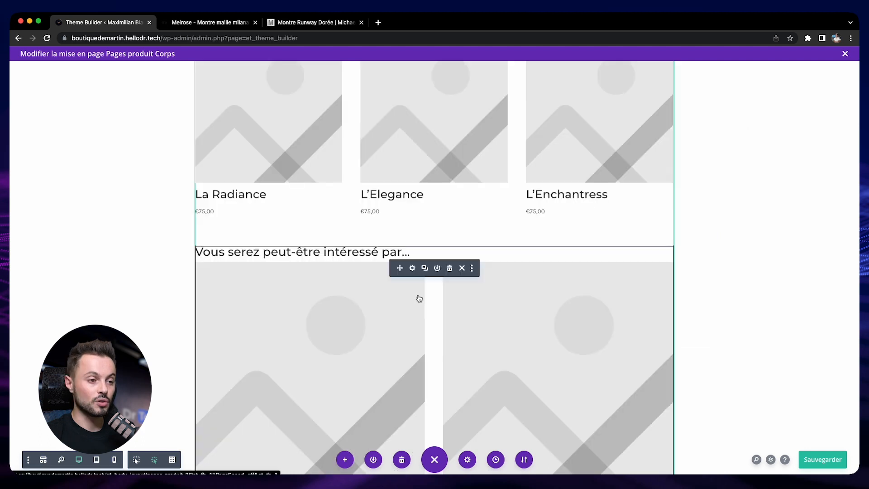
pyautogui.click(412, 268)
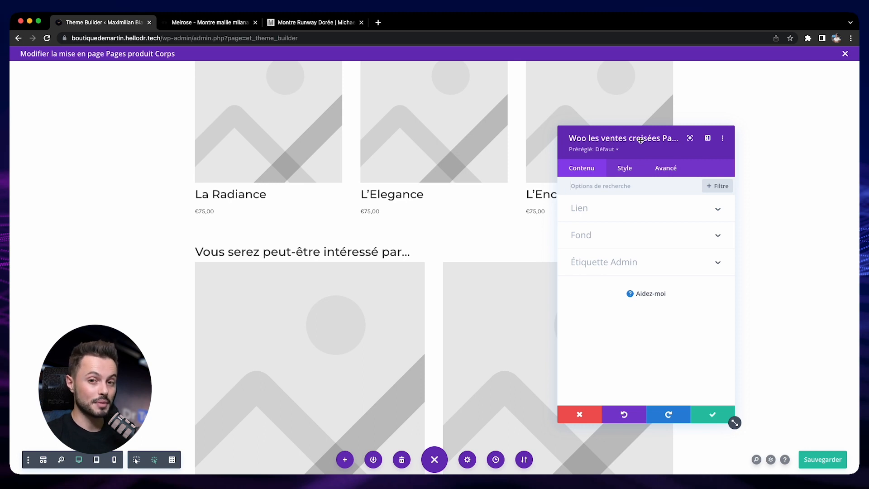
pyautogui.click(588, 417)
# Save and close the product template, and open the La Muse product for editing in a new browser tab.
pyautogui.click(822, 462)
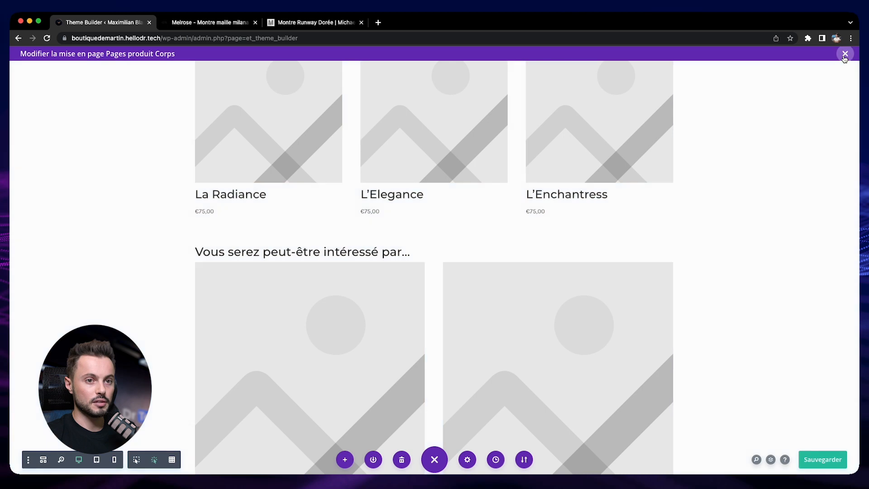
pyautogui.click(845, 54)
pyautogui.moveTo(55, 144)
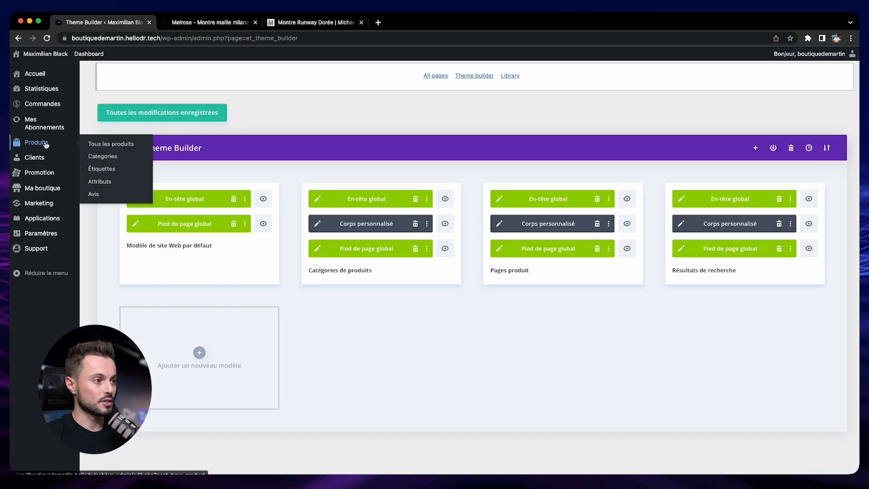
pyautogui.rightClick(107, 147)
pyautogui.click(129, 149)
pyautogui.click(185, 24)
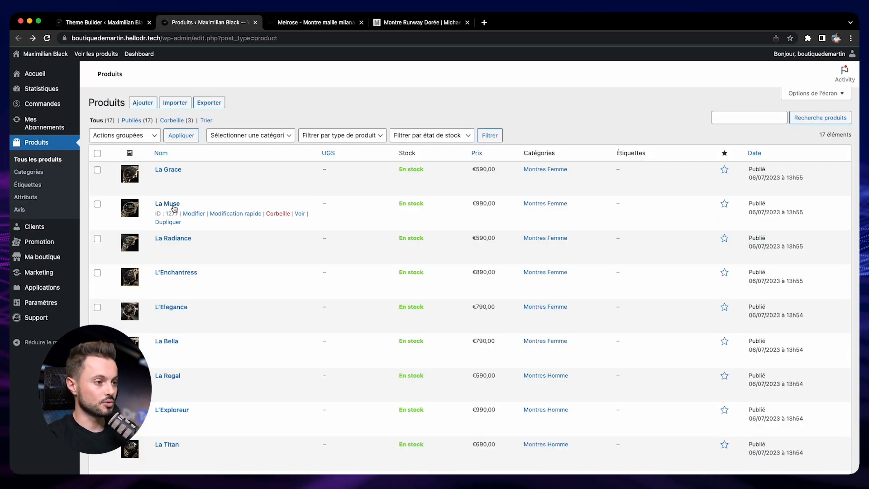
pyautogui.click(174, 205)
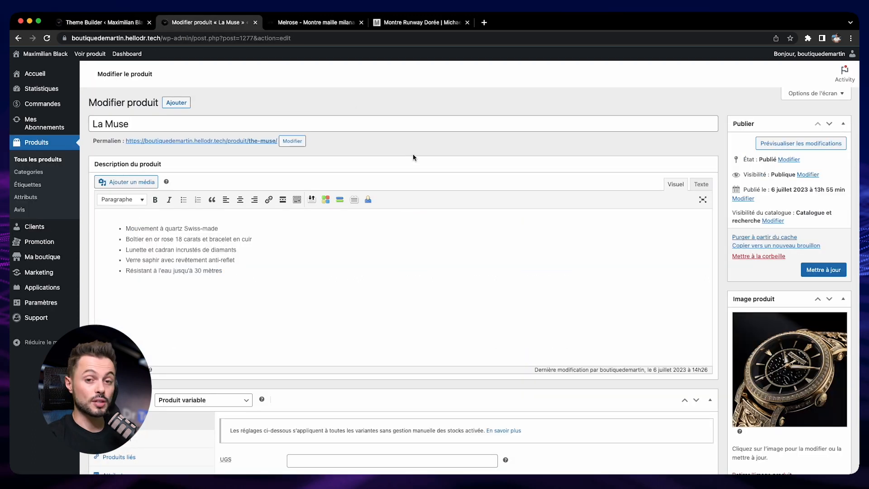
# Add La Grace to the Produits suggérés in La Muse's linked products.
pyautogui.scroll(-3, 340, 189)
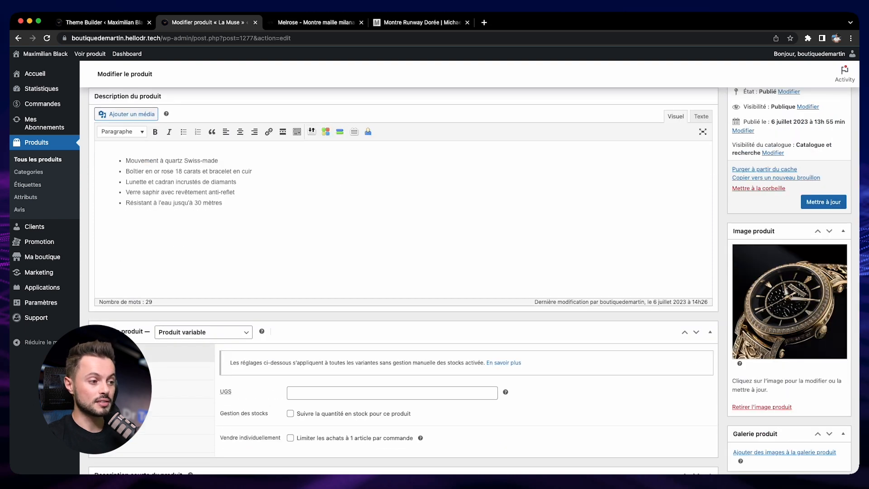
pyautogui.click(119, 388)
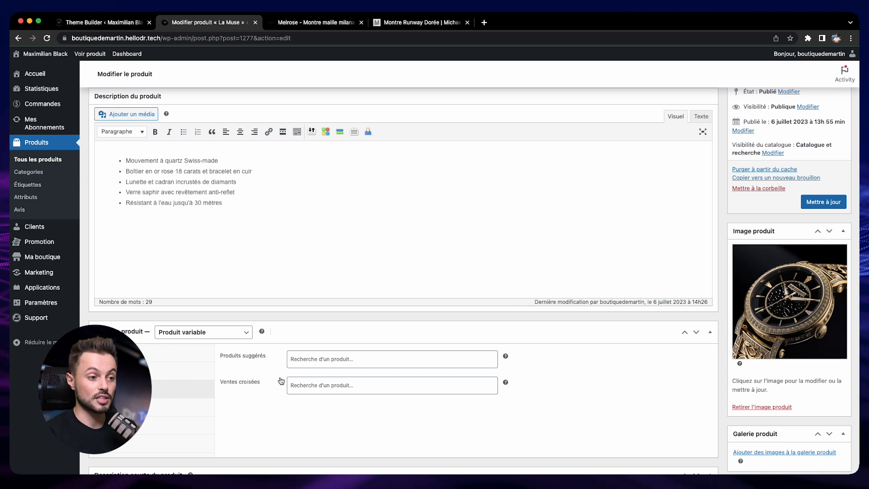
pyautogui.click(350, 358)
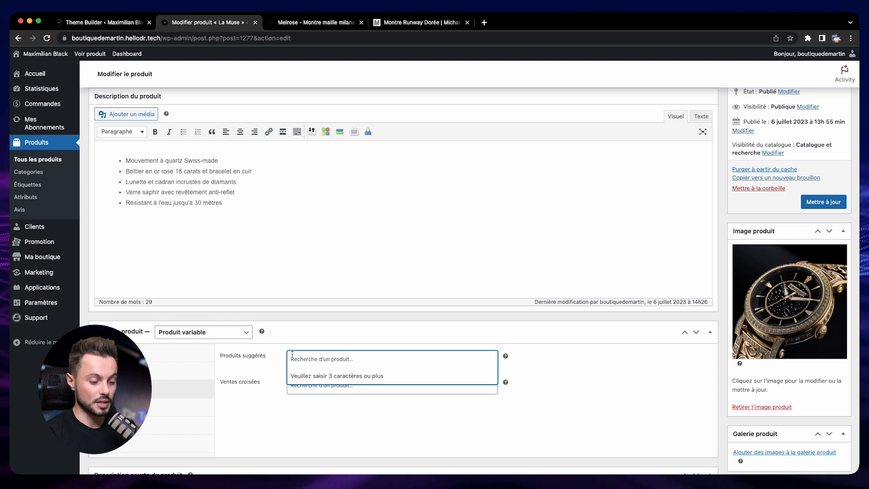
pyautogui.write('La Gr')
pyautogui.click(343, 450)
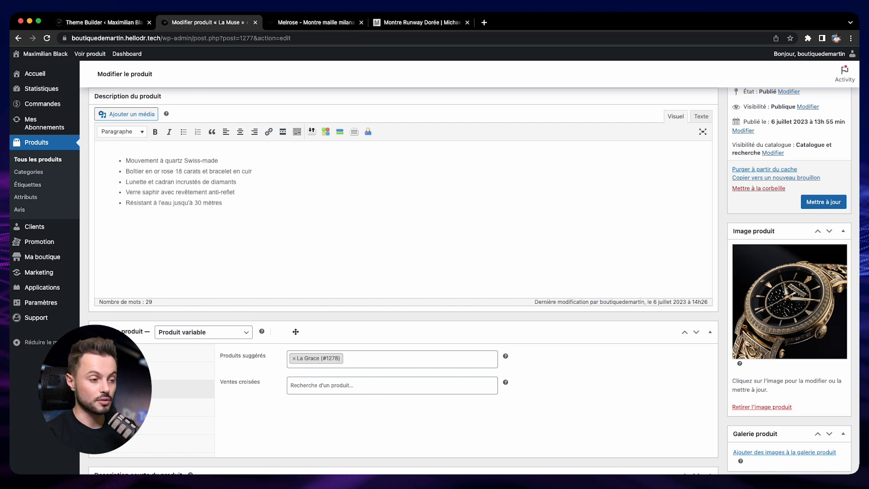
# Reopen the custom body of the Pages produit template and inspect the settings of the related-products and cross-sells modules.
pyautogui.click(92, 23)
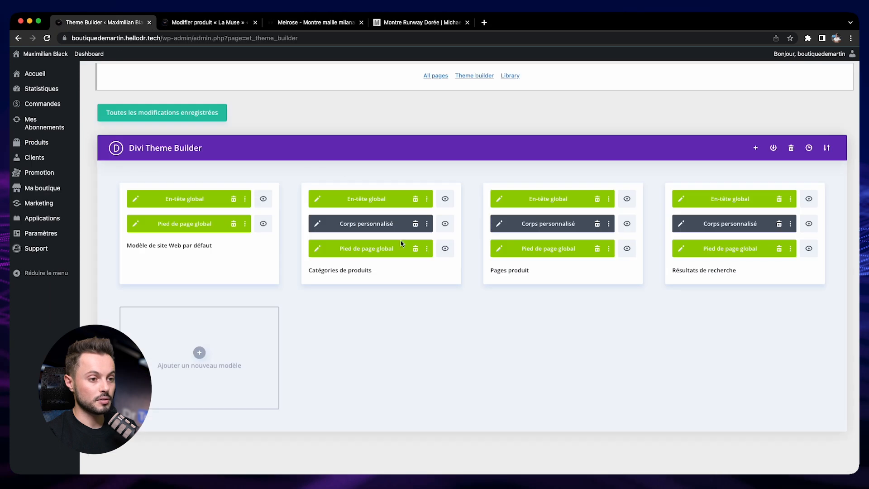
pyautogui.click(498, 224)
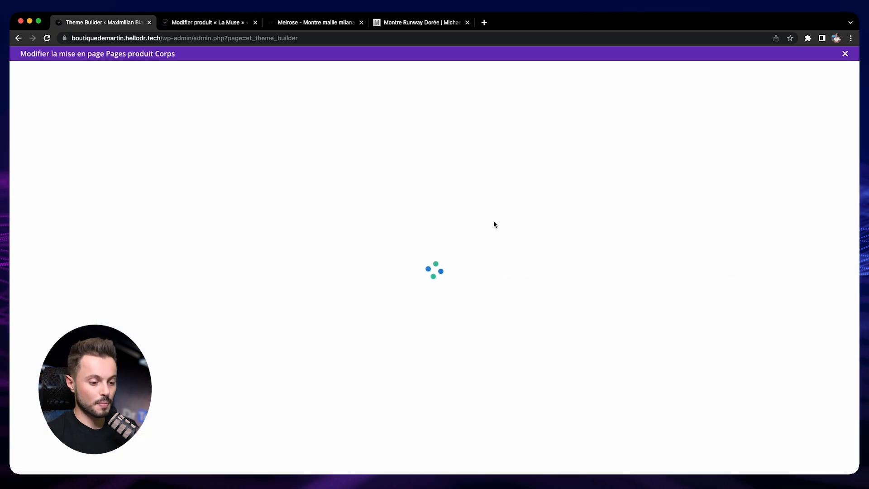
pyautogui.scroll(-10, 486, 227)
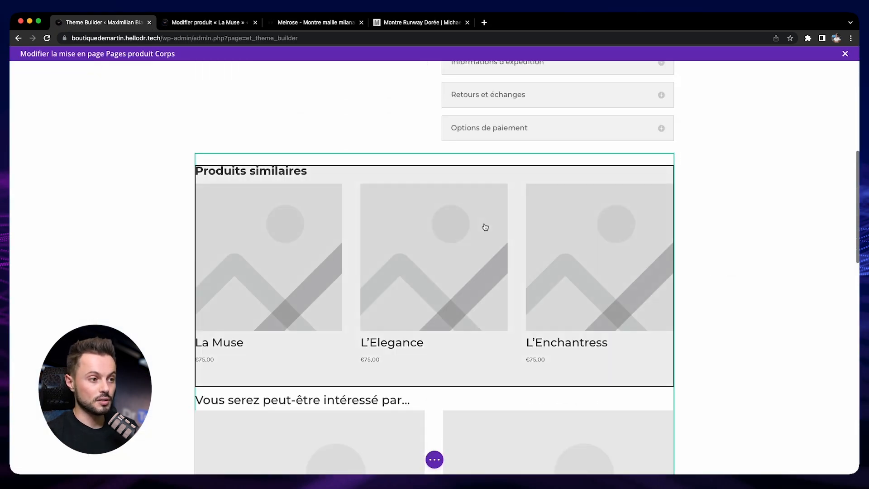
pyautogui.scroll(2, 453, 244)
pyautogui.click(413, 240)
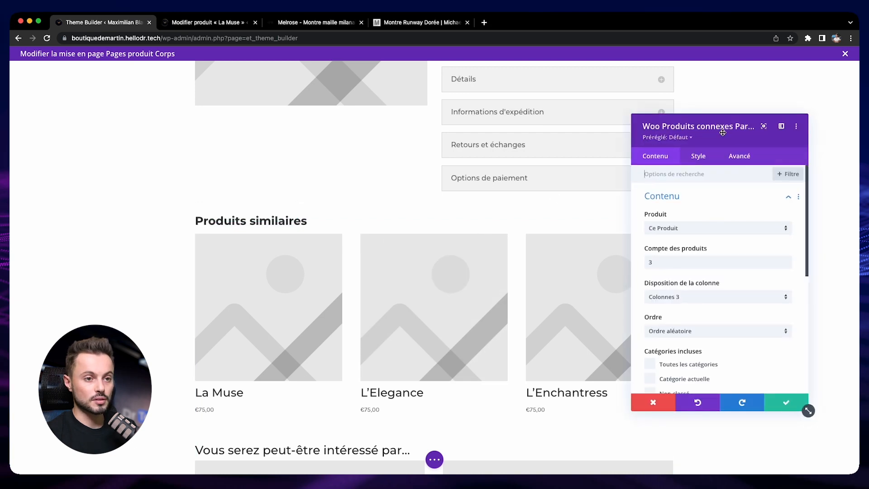
pyautogui.click(653, 402)
pyautogui.scroll(-4, 452, 295)
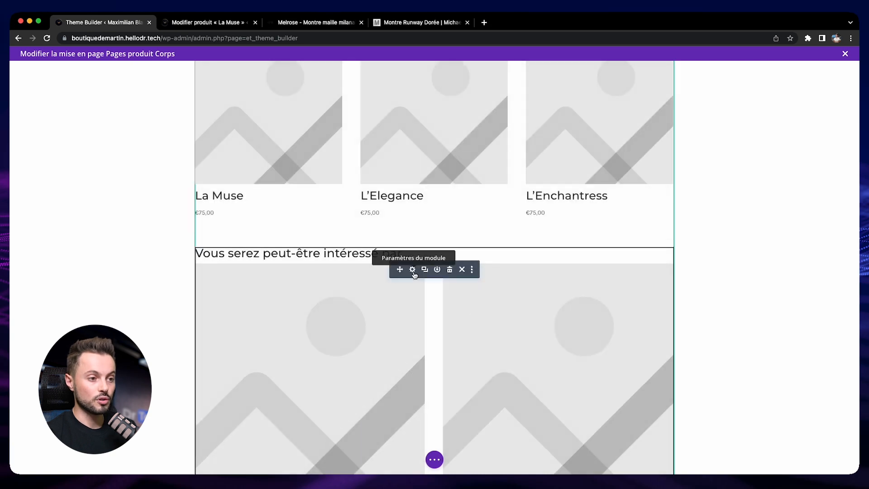
pyautogui.click(411, 267)
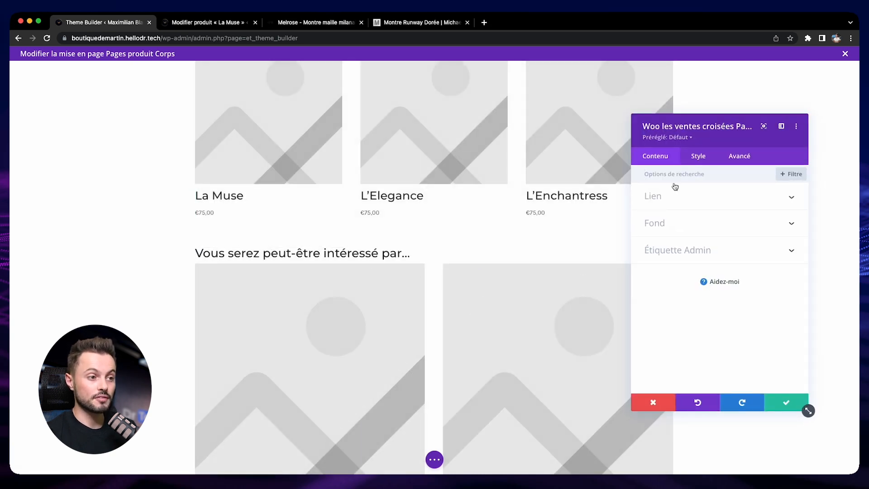
# Examine the upsell module's content settings against the Produits suggérés and Ventes croisées fields in La Muse's linked products.
pyautogui.click(199, 23)
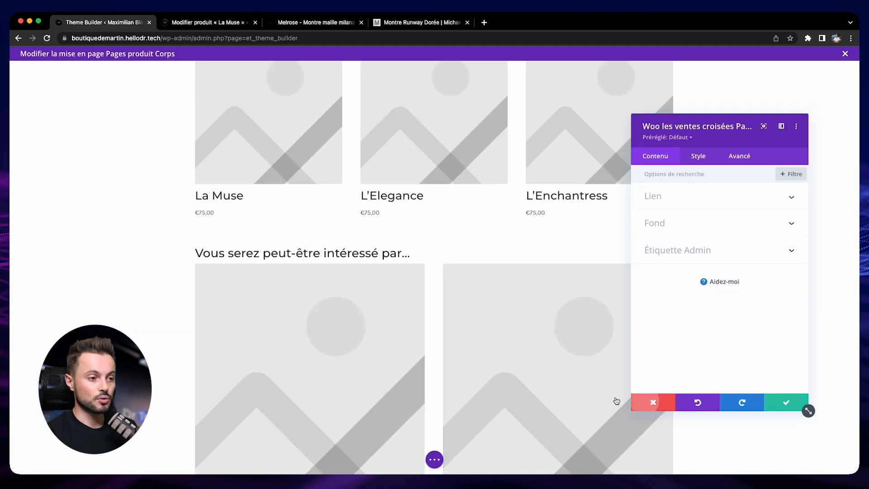
pyautogui.click(648, 403)
pyautogui.scroll(-13, 359, 355)
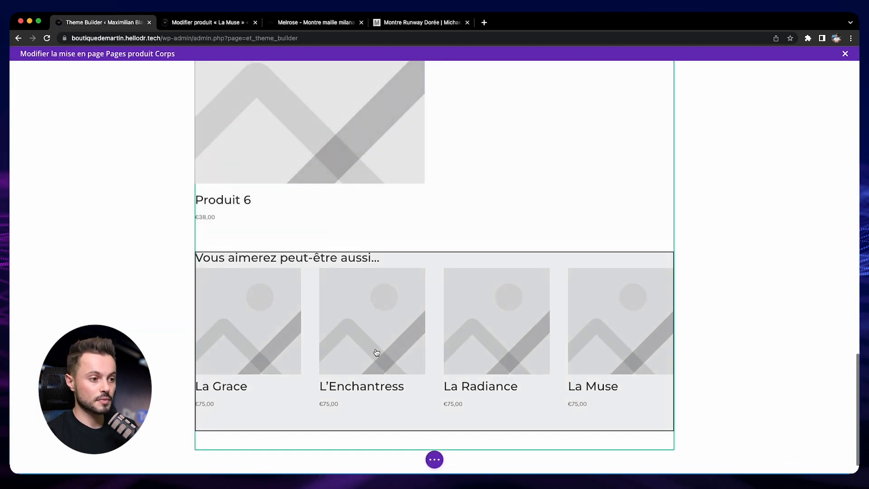
pyautogui.click(408, 274)
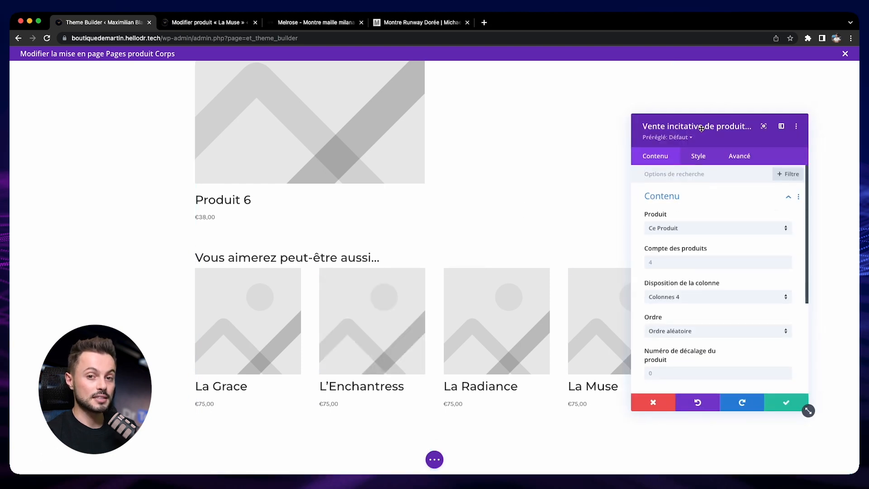
pyautogui.click(203, 22)
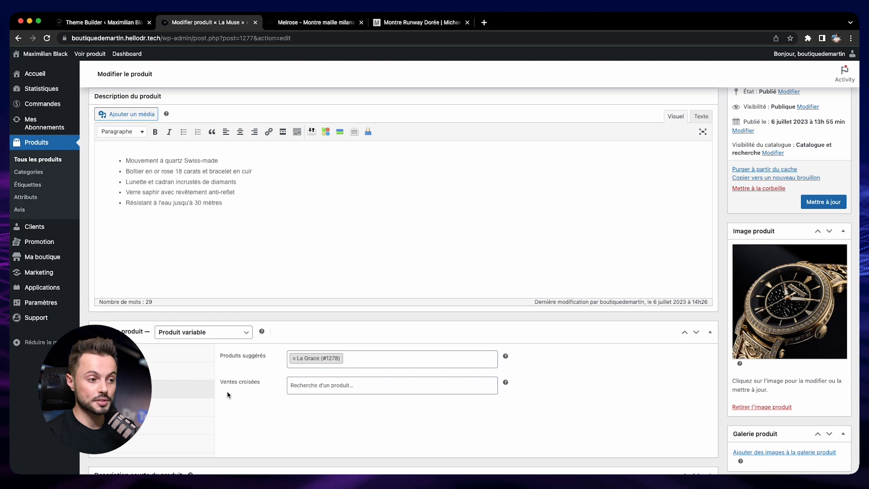
pyautogui.click(105, 24)
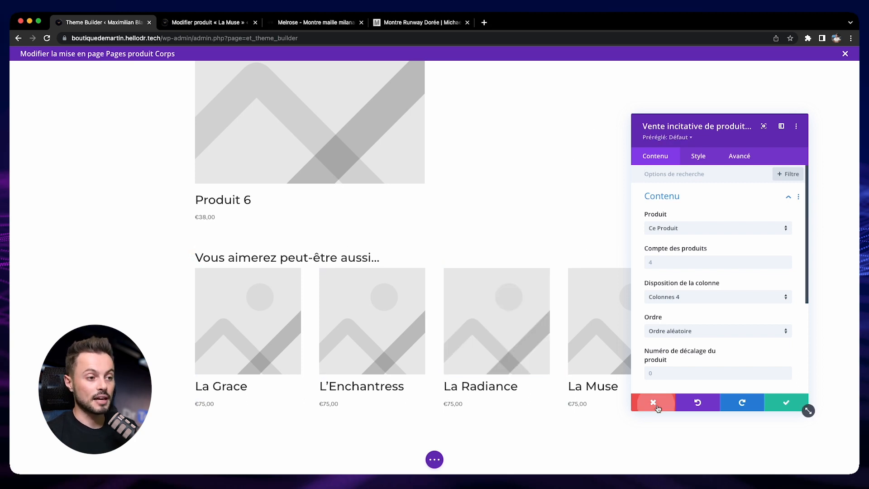
pyautogui.click(805, 408)
# Check the cross-sells module's content settings against the product title and Ventes croisées field on La Muse's edit page.
pyautogui.scroll(6, 387, 289)
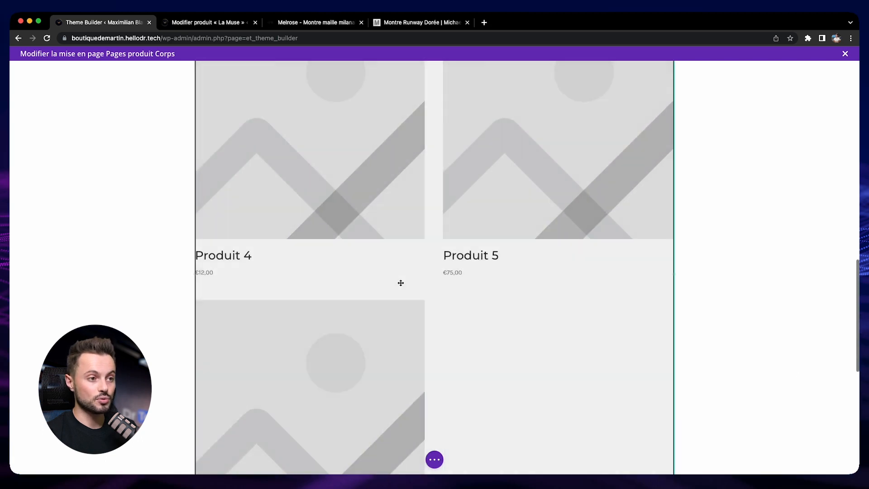
pyautogui.scroll(4, 398, 286)
pyautogui.click(416, 198)
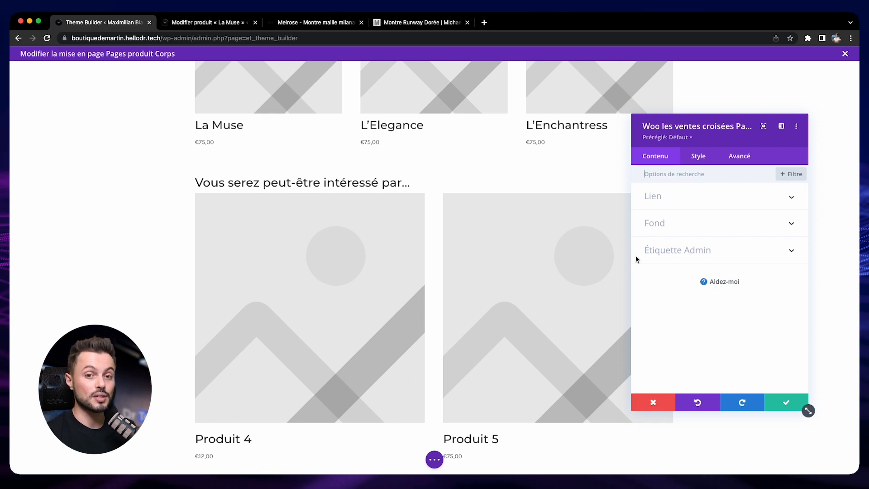
pyautogui.click(199, 22)
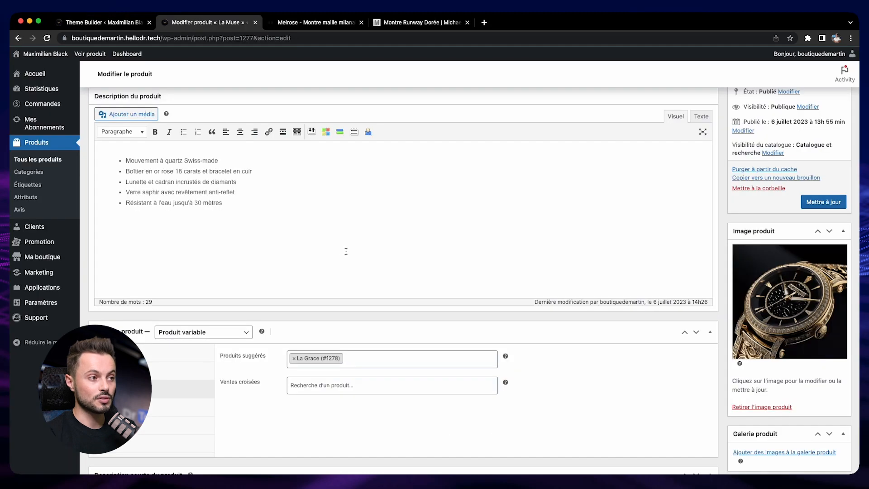
pyautogui.scroll(3, 346, 251)
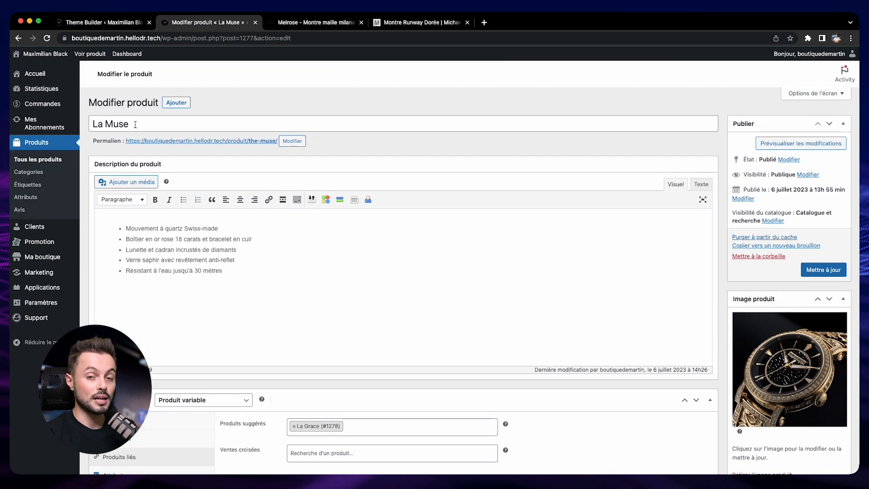
pyautogui.scroll(-4, 308, 362)
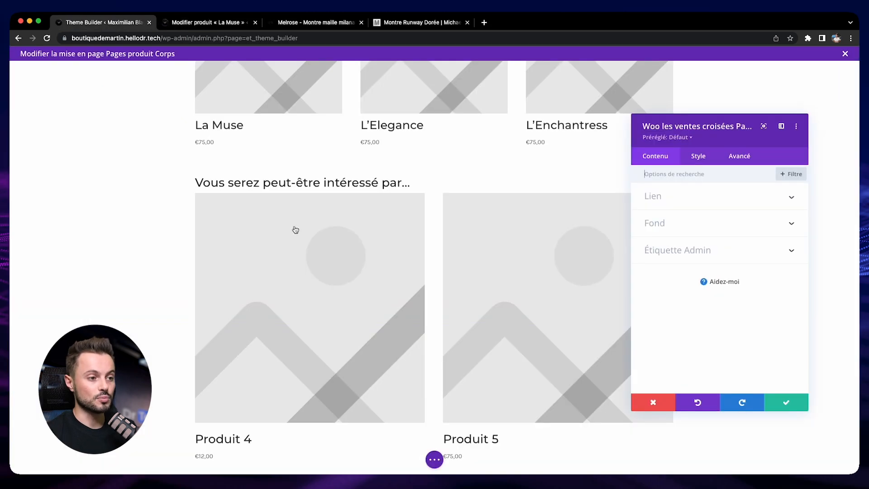
pyautogui.click(104, 22)
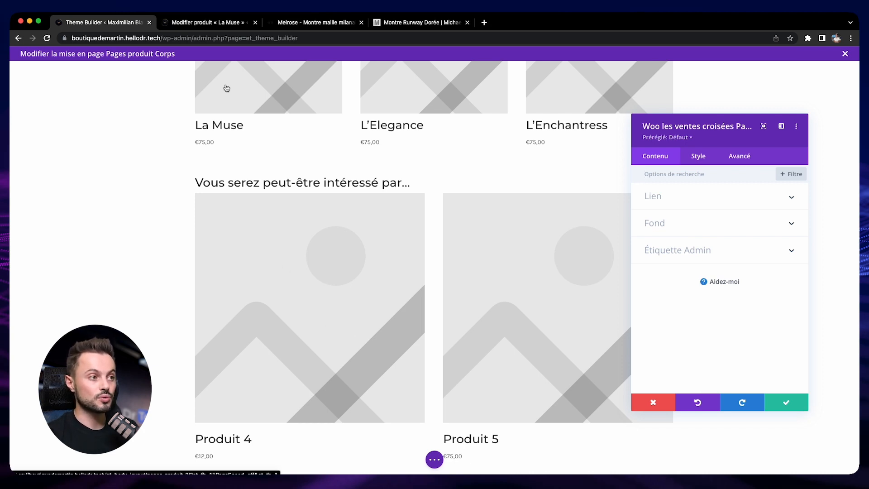
pyautogui.click(191, 24)
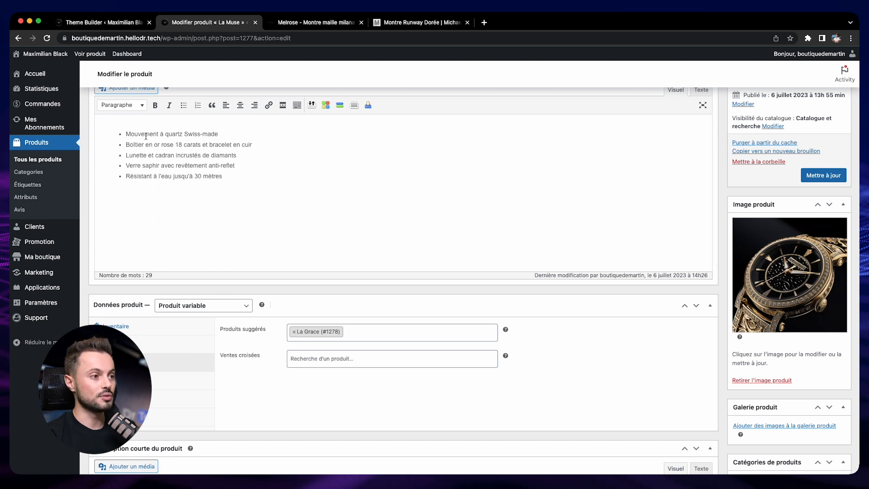
pyautogui.click(104, 24)
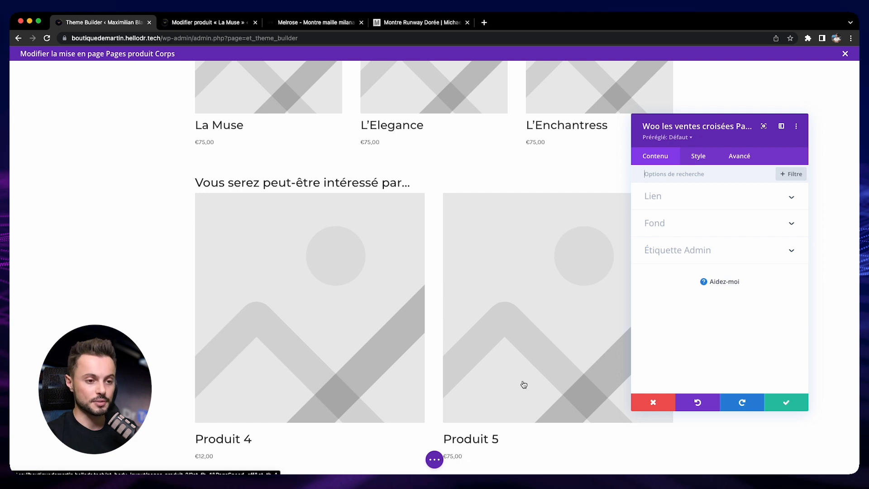
# Close the cross-sells settings and delete the cross-sells and upsell modules below Produits similaires.
pyautogui.click(640, 408)
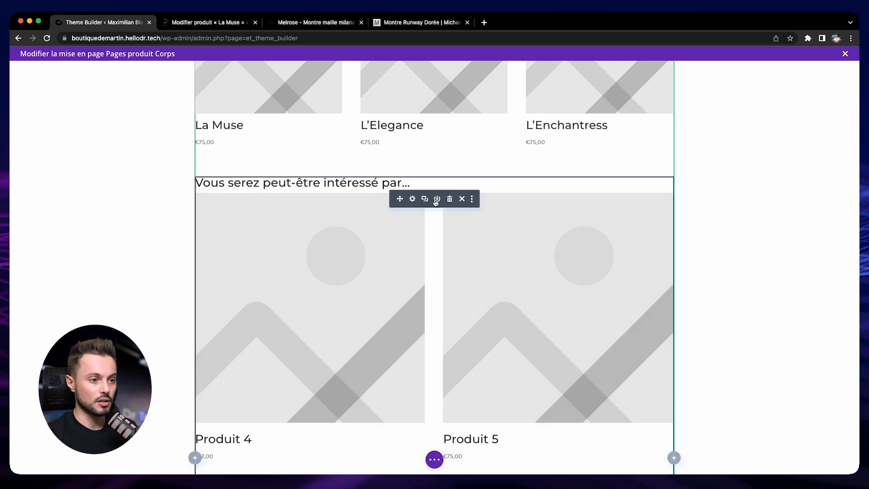
pyautogui.click(436, 202)
pyautogui.click(448, 228)
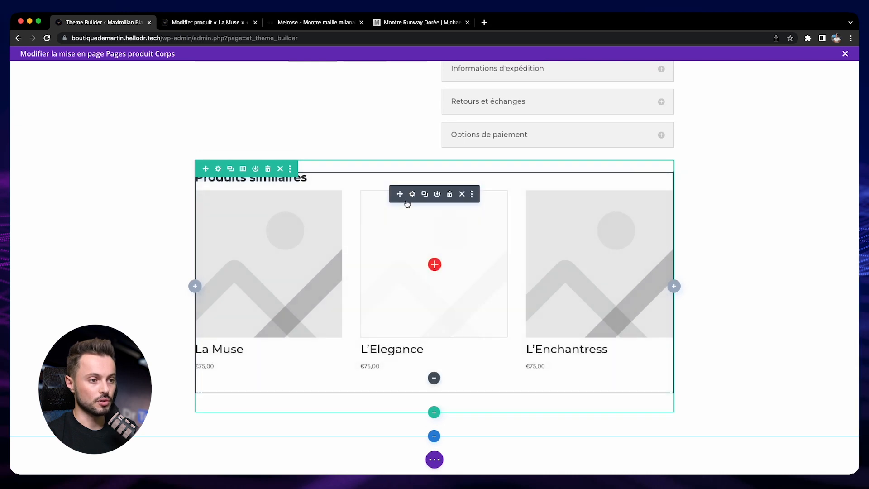
# Limit the Produits similaires module to Catégorie actuelle, set its order to Trier par popularité, and save its settings.
pyautogui.click(411, 195)
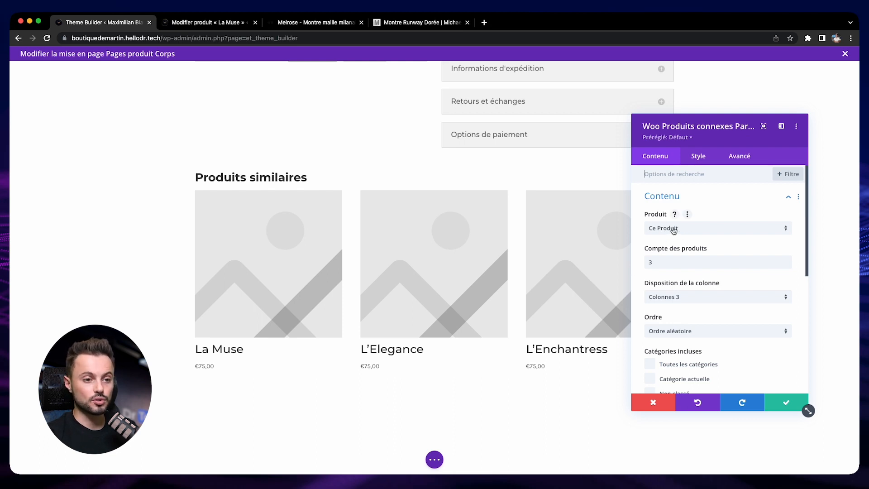
pyautogui.scroll(-3, 644, 254)
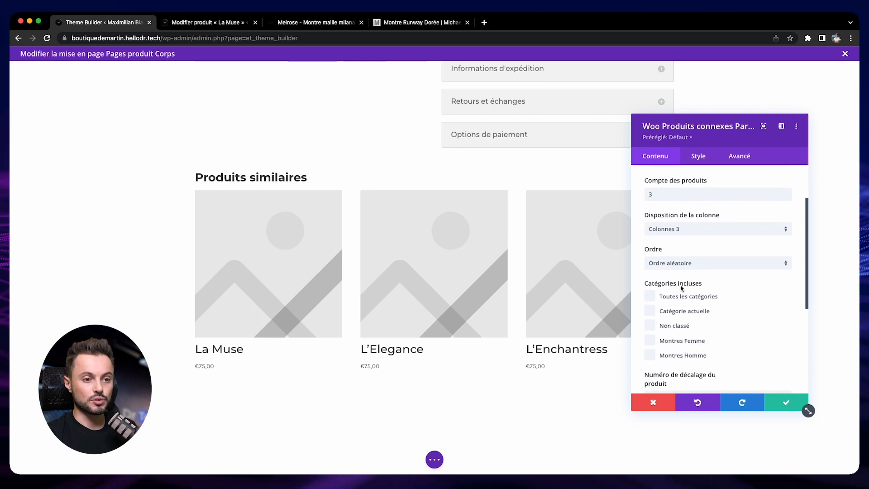
pyautogui.click(650, 311)
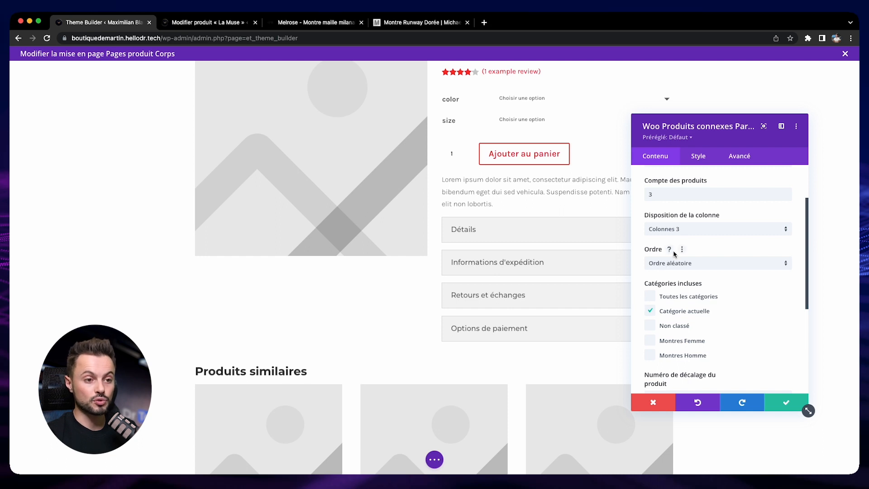
pyautogui.click(676, 267)
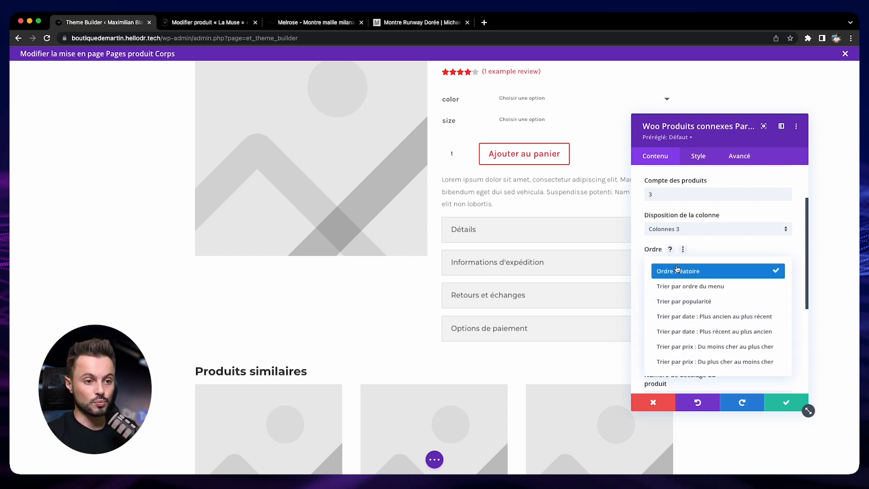
pyautogui.click(701, 306)
pyautogui.scroll(-3, 675, 322)
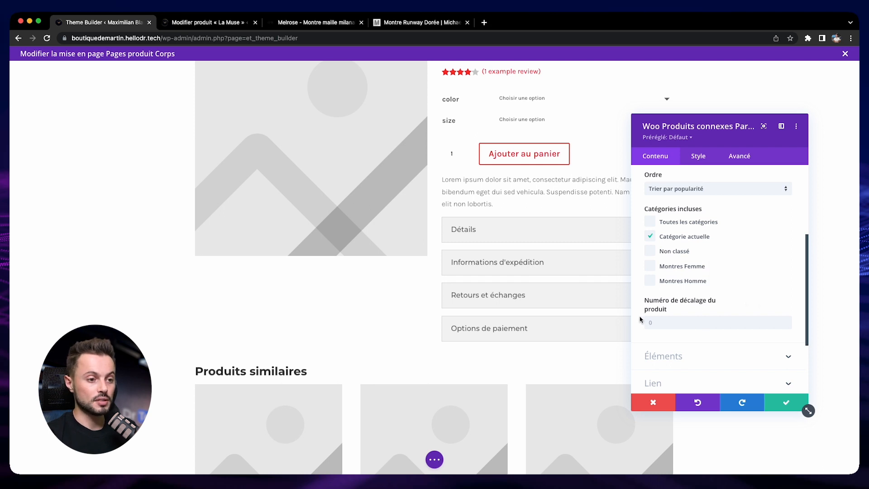
pyautogui.click(781, 406)
pyautogui.scroll(-4, 398, 364)
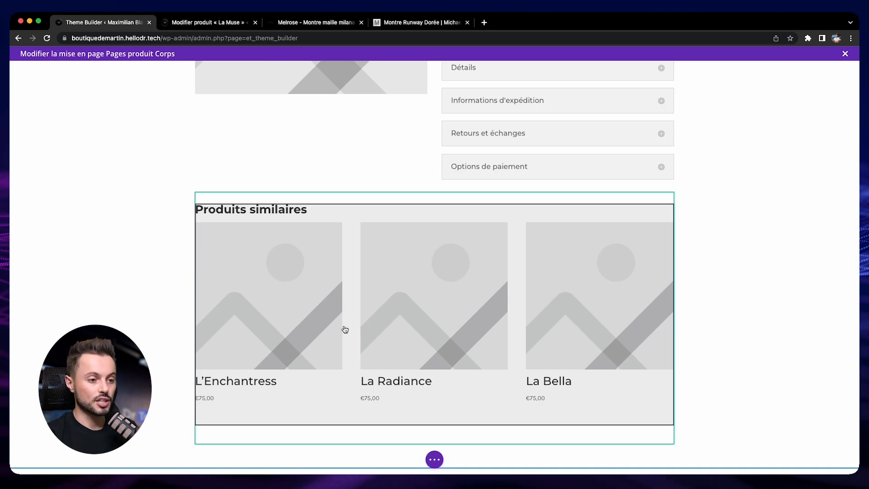
# Bring up the template's save controls and open La Muse's public product page from its permalink.
pyautogui.scroll(7, 449, 353)
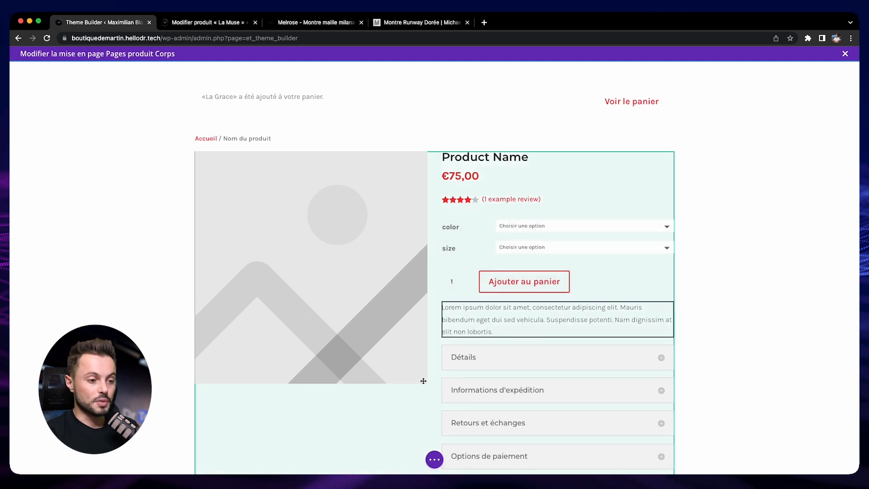
pyautogui.click(434, 459)
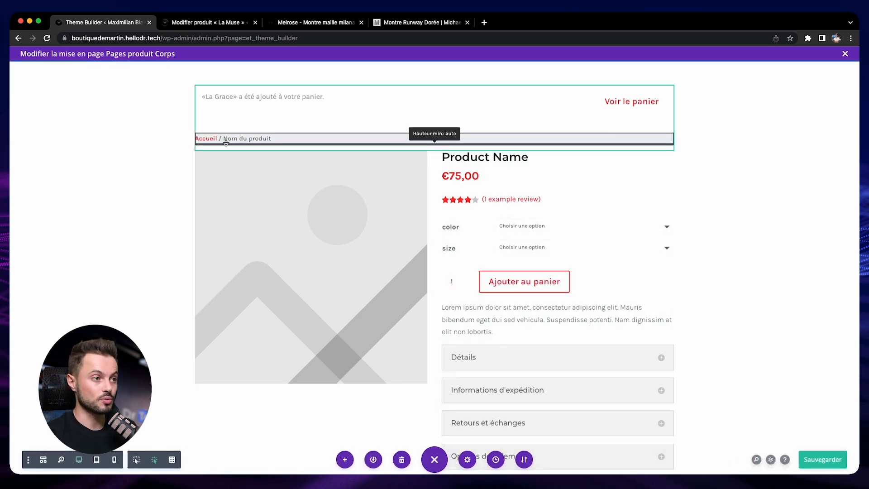
pyautogui.click(208, 26)
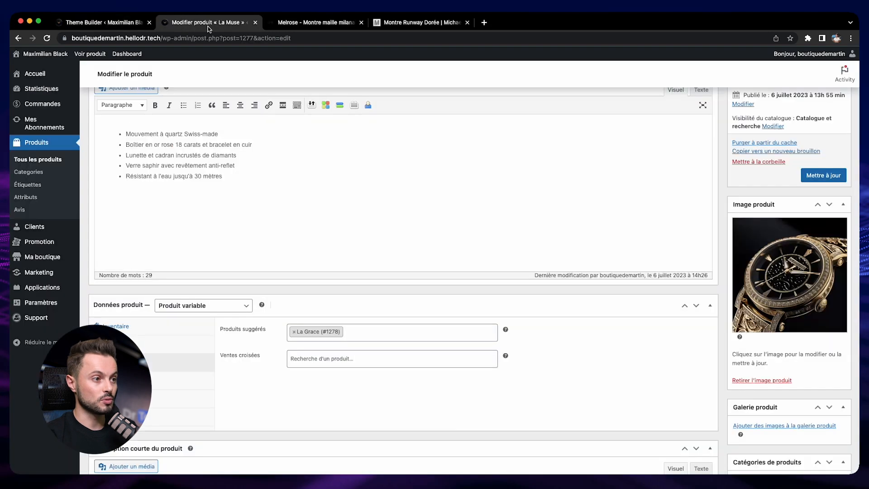
pyautogui.scroll(3, 269, 136)
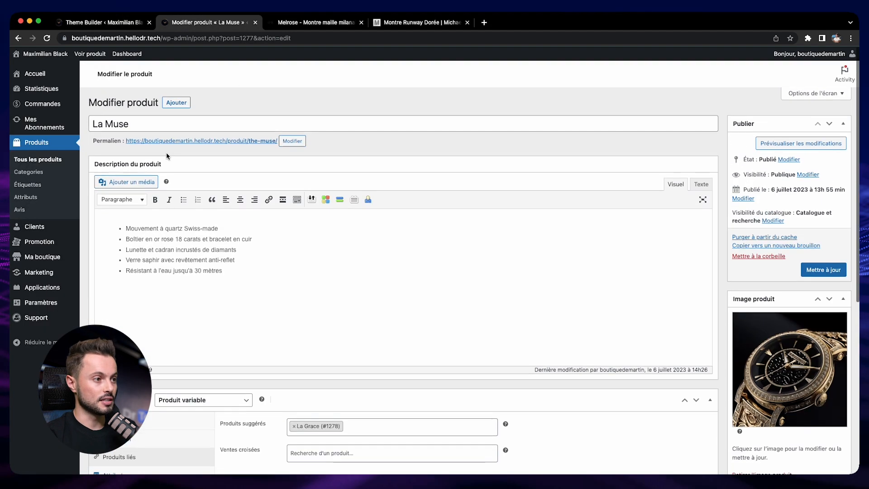
pyautogui.click(195, 140)
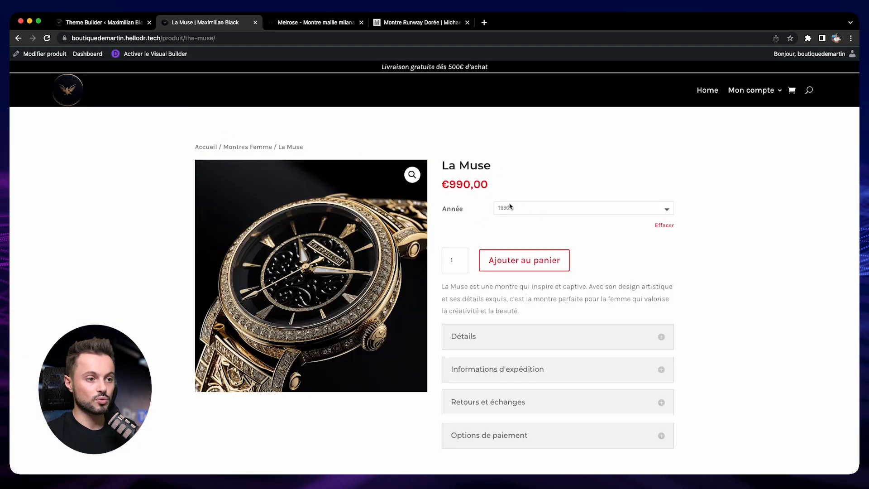
# Check La Muse's live page: the Année options, the Détails and Informations d'expédition toggles, and the Produits similaires section.
pyautogui.click(571, 211)
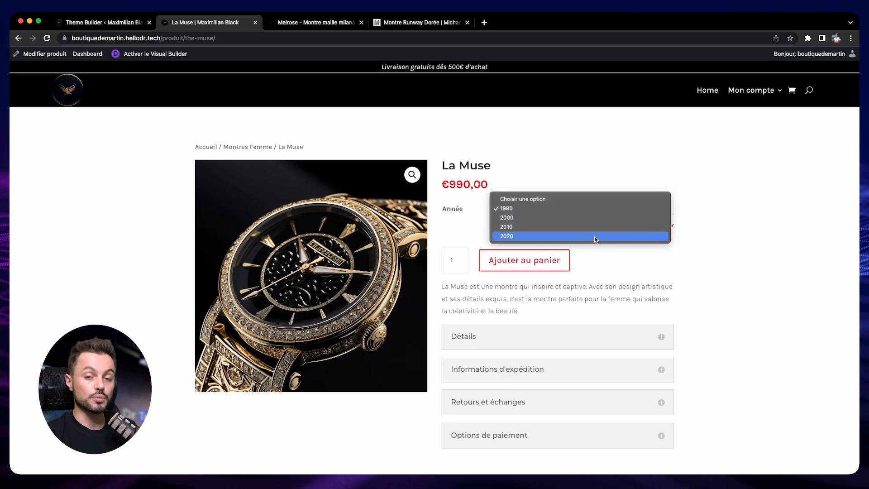
pyautogui.click(757, 246)
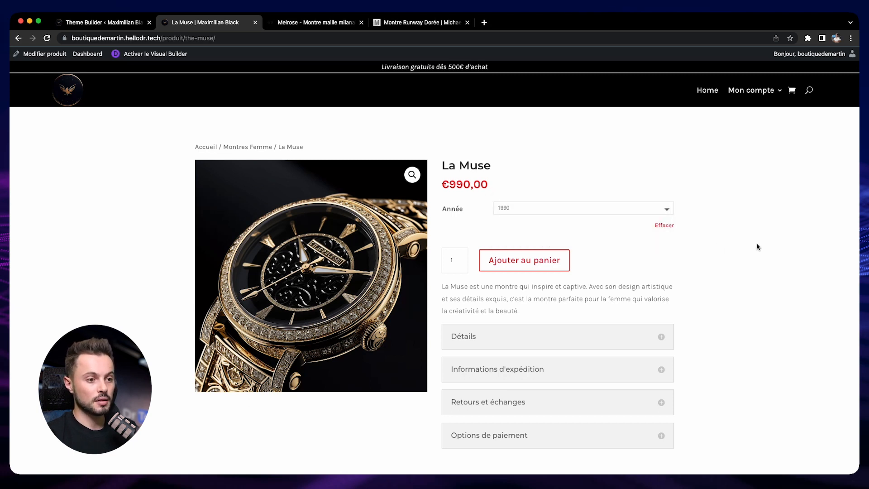
pyautogui.click(648, 338)
pyautogui.scroll(-3, 602, 380)
pyautogui.click(620, 380)
pyautogui.scroll(-3, 620, 380)
pyautogui.scroll(3, 620, 380)
pyautogui.click(661, 367)
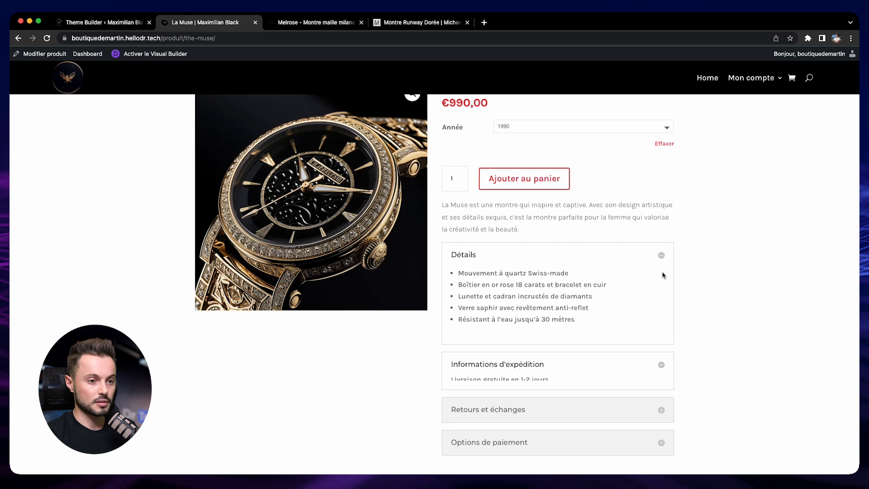
pyautogui.click(660, 254)
pyautogui.scroll(-3, 613, 316)
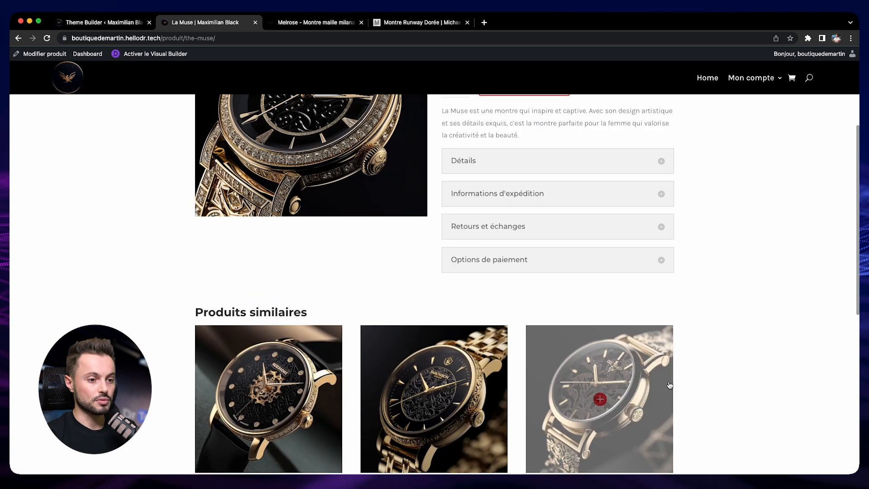
pyautogui.scroll(5, 758, 255)
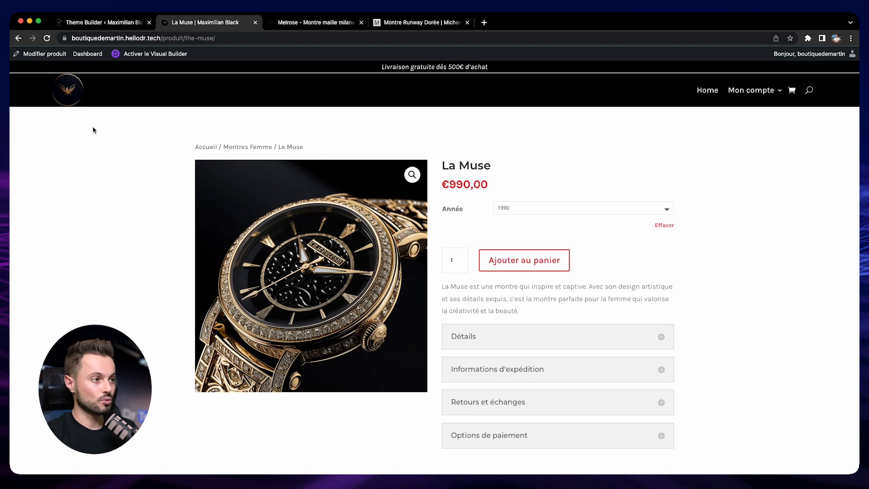
# Return to the product template and search the predefined layout library for "product".
pyautogui.click(93, 23)
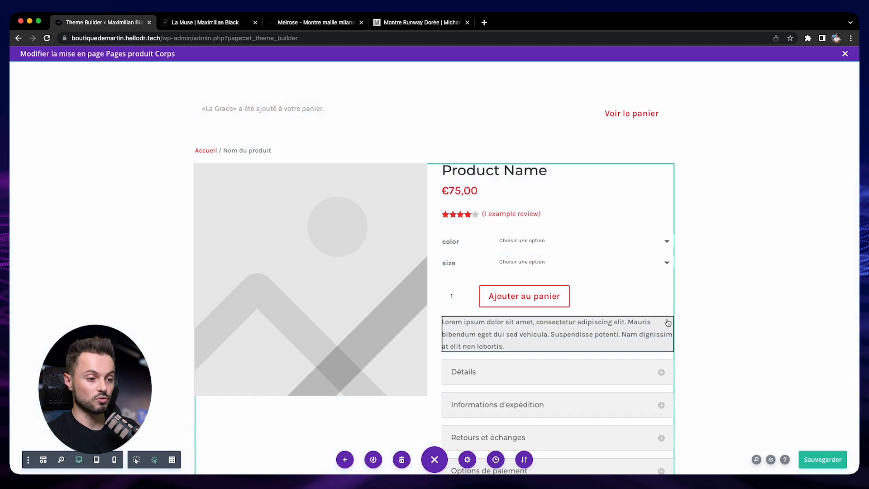
pyautogui.click(346, 460)
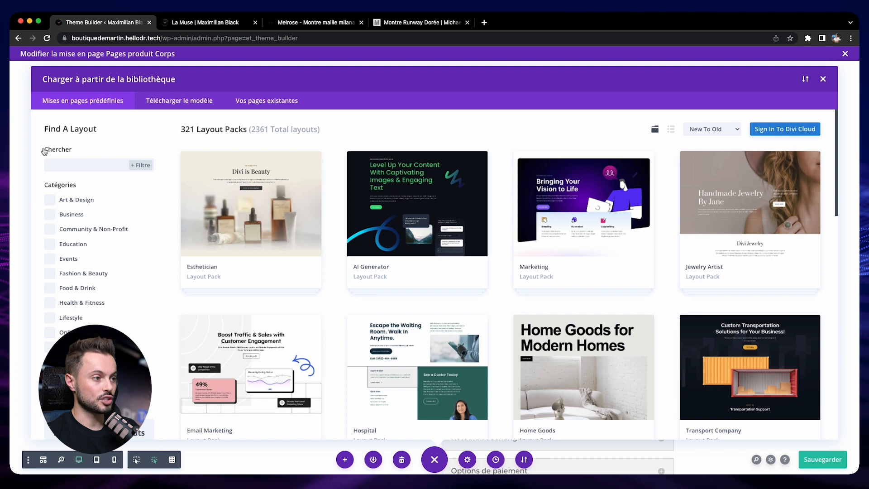
pyautogui.click(78, 166)
pyautogui.write('product')
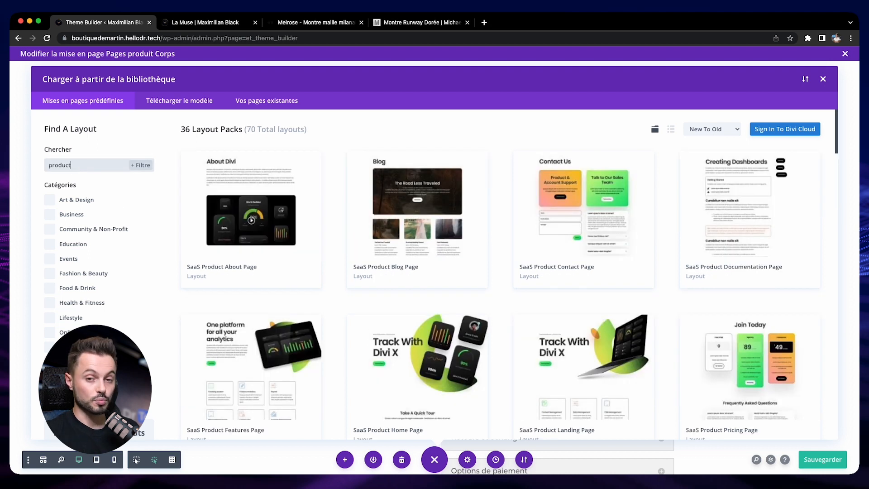
pyautogui.scroll(-5, 326, 188)
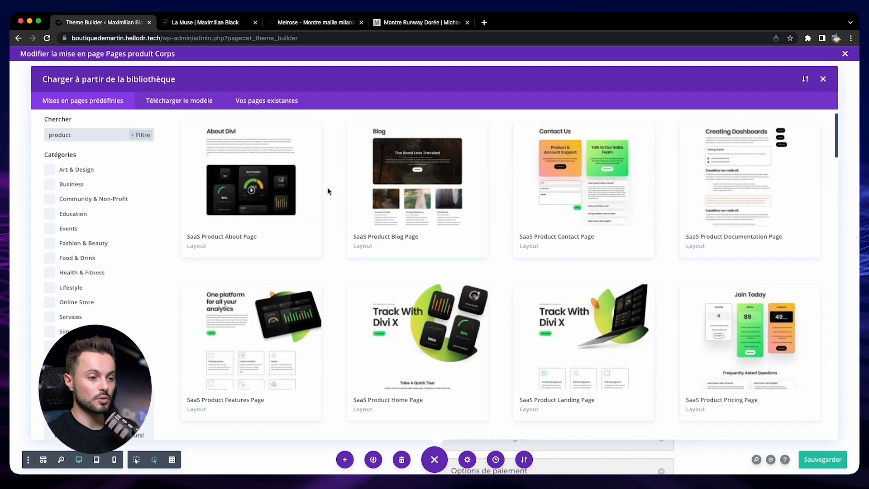
# Browse the predefined product page layouts in the library and close it without loading one.
pyautogui.scroll(-2, 327, 189)
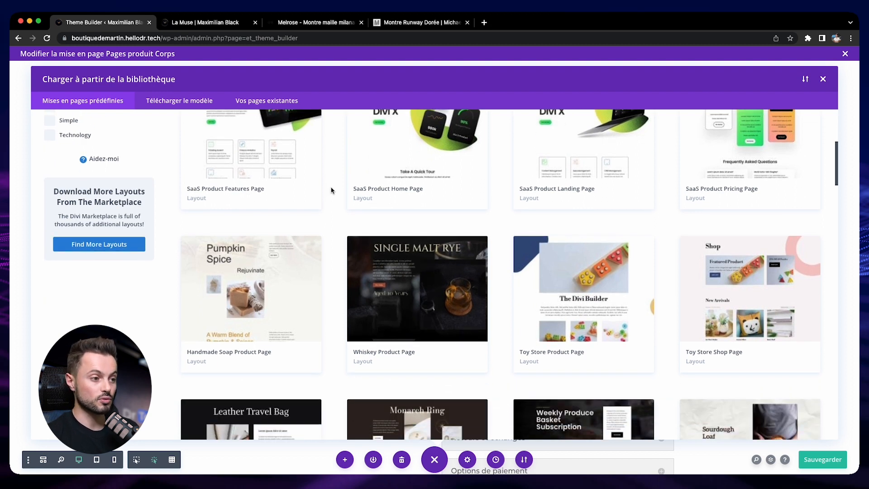
pyautogui.scroll(-2, 331, 190)
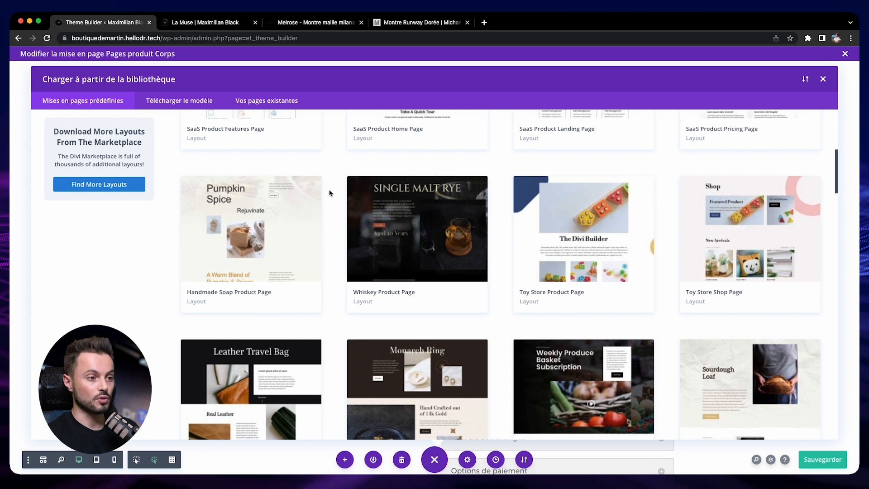
pyautogui.click(264, 226)
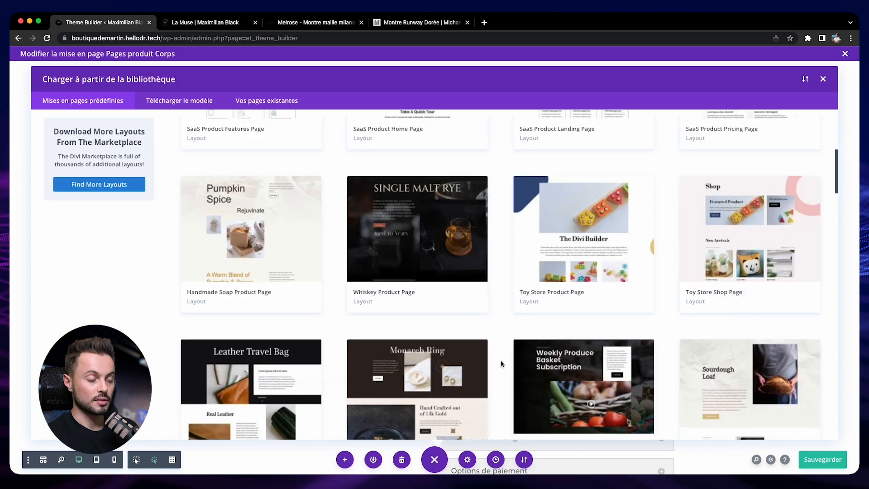
pyautogui.scroll(-2, 501, 364)
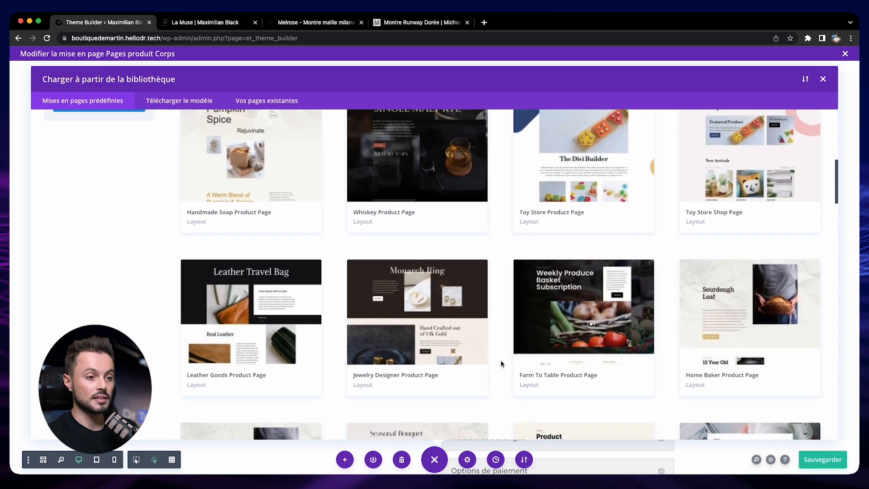
pyautogui.scroll(-3, 498, 364)
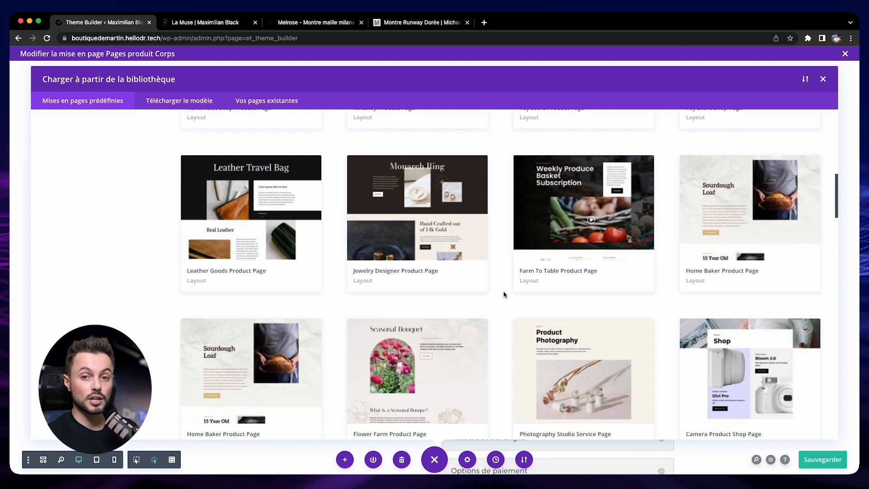
pyautogui.click(822, 79)
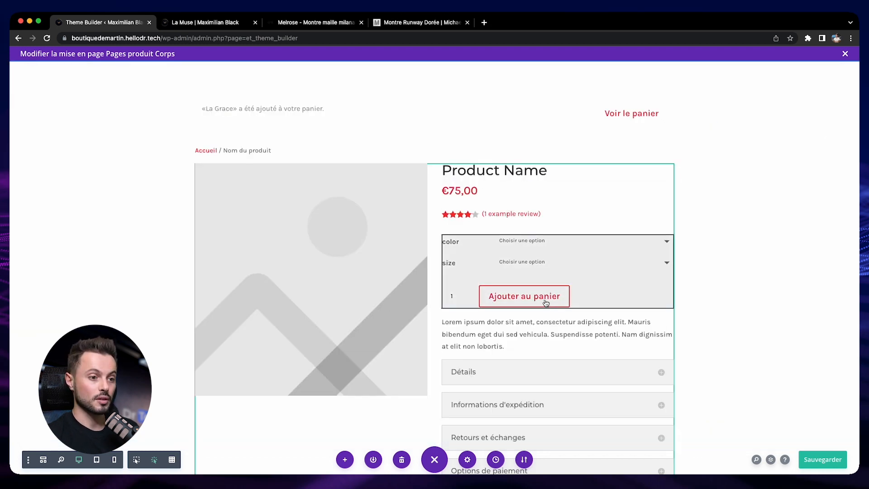
# Reopen the layout library, view the Handmade Soap Product Page layout's details, and close the library without using the layout.
pyautogui.click(344, 459)
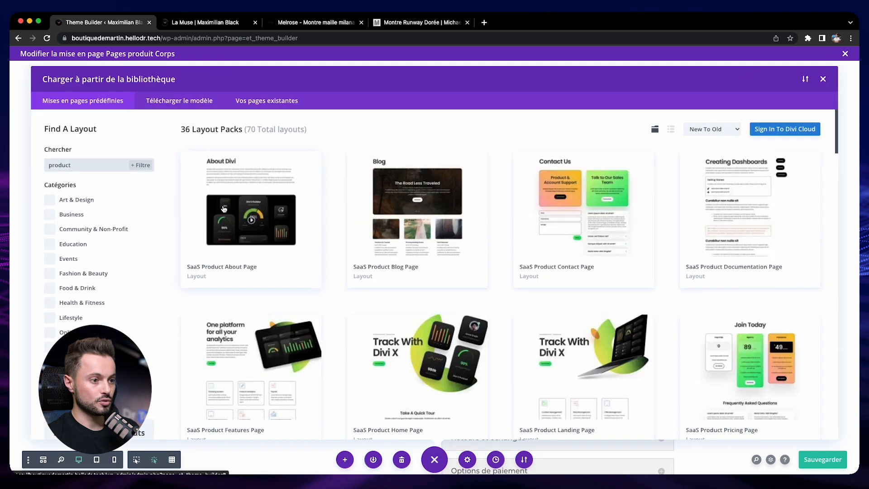
pyautogui.scroll(-10, 330, 229)
pyautogui.click(310, 230)
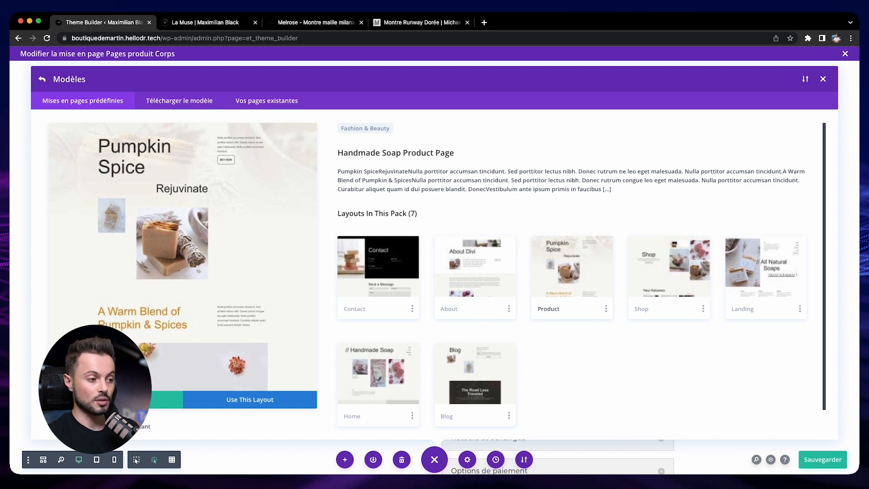
pyautogui.click(844, 88)
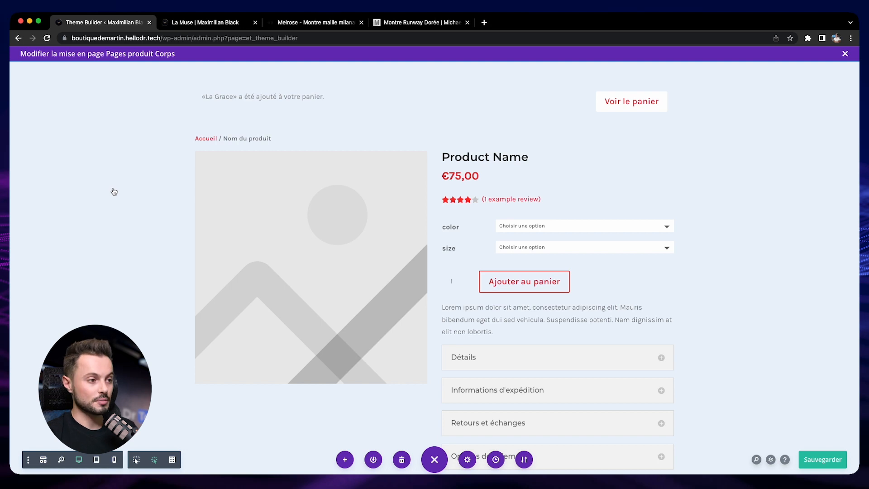
# Set the product section's background color to black and save the section settings.
pyautogui.click(114, 192)
pyautogui.click(32, 71)
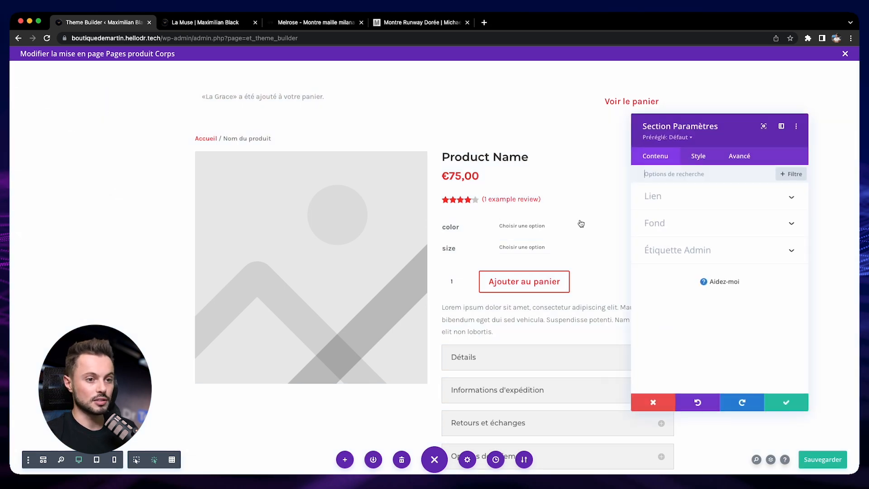
pyautogui.click(671, 225)
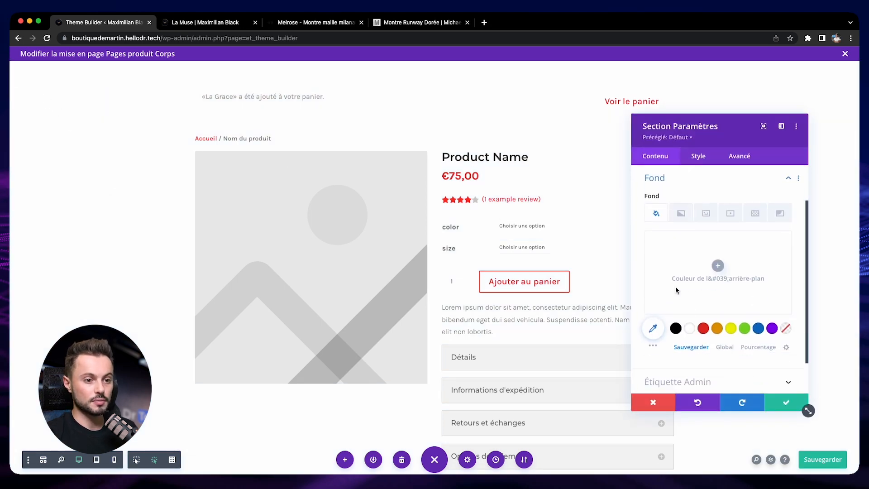
pyautogui.click(678, 328)
pyautogui.click(786, 403)
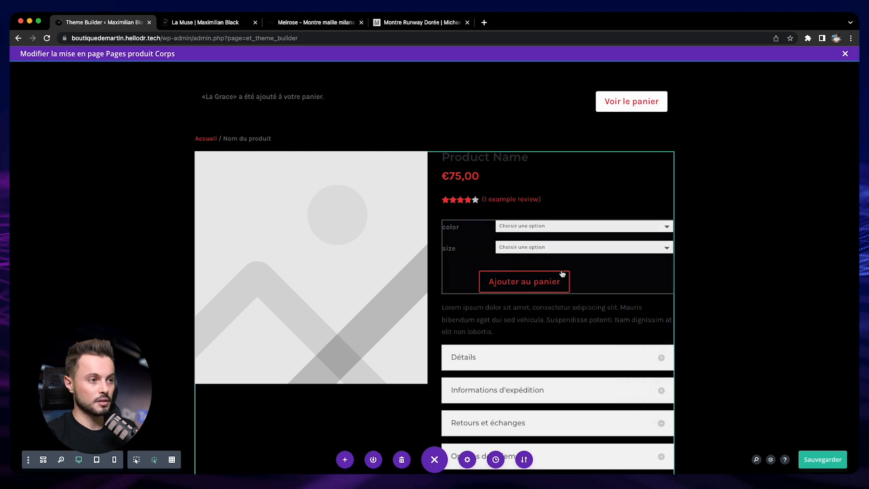
# Open the cart notice module's settings and set its title text color to white.
pyautogui.click(442, 111)
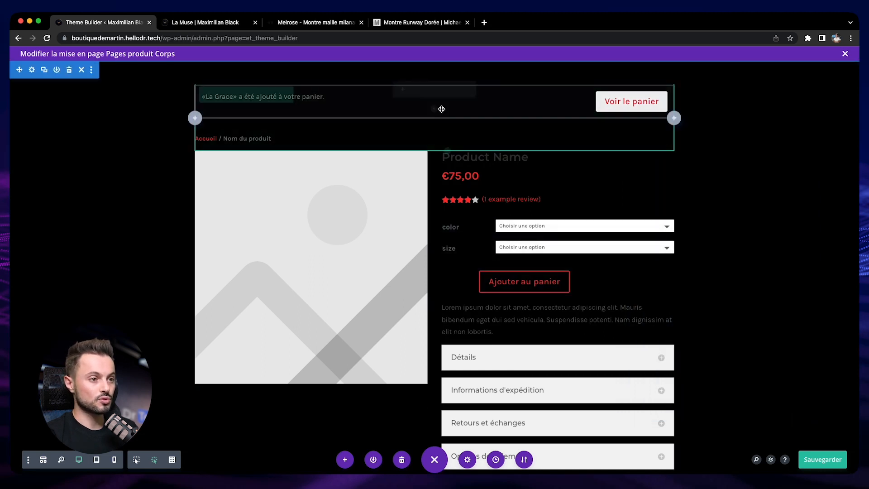
pyautogui.click(411, 90)
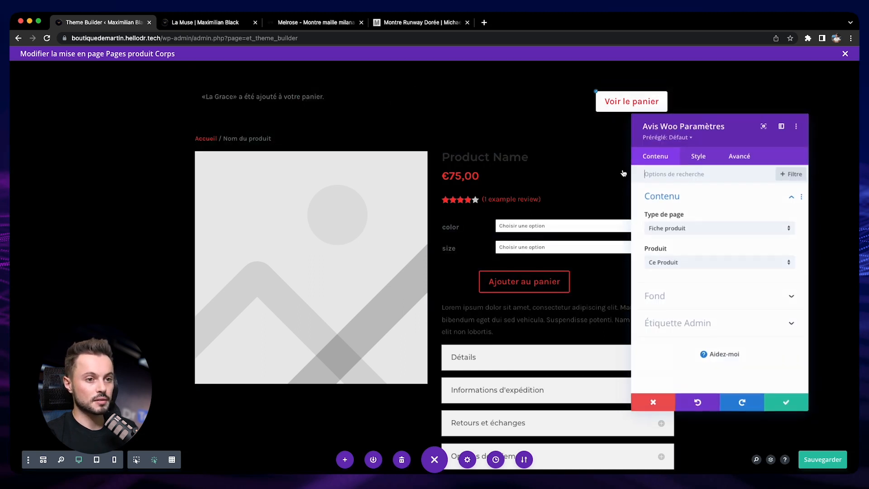
pyautogui.click(704, 161)
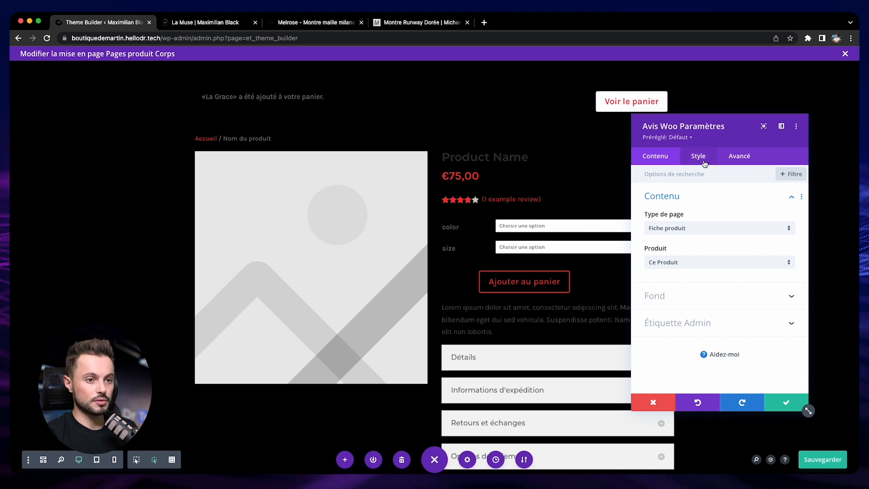
pyautogui.click(695, 234)
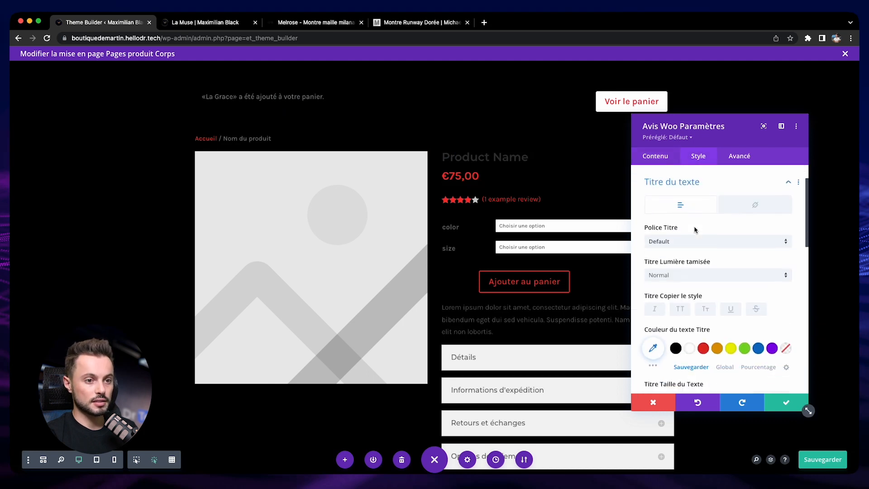
pyautogui.click(690, 348)
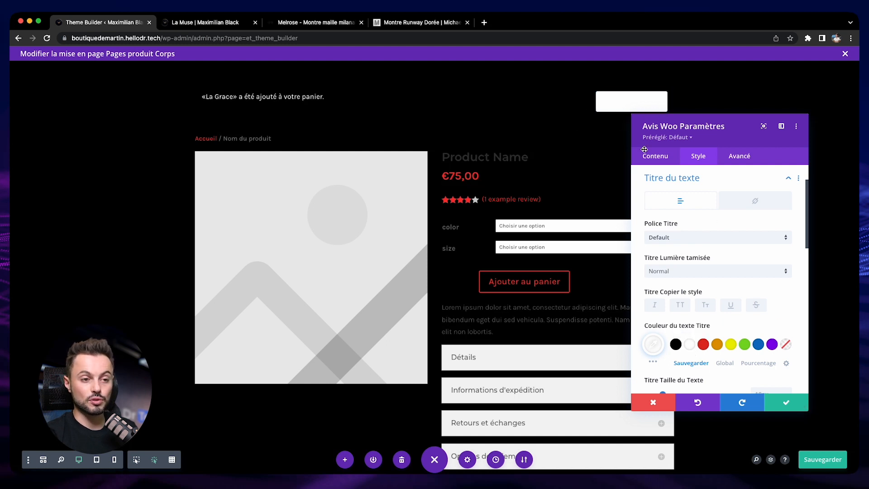
# Enable custom button styles for the cart notice, with a black (#000000) background and a red (#e02b20) border.
pyautogui.click(722, 184)
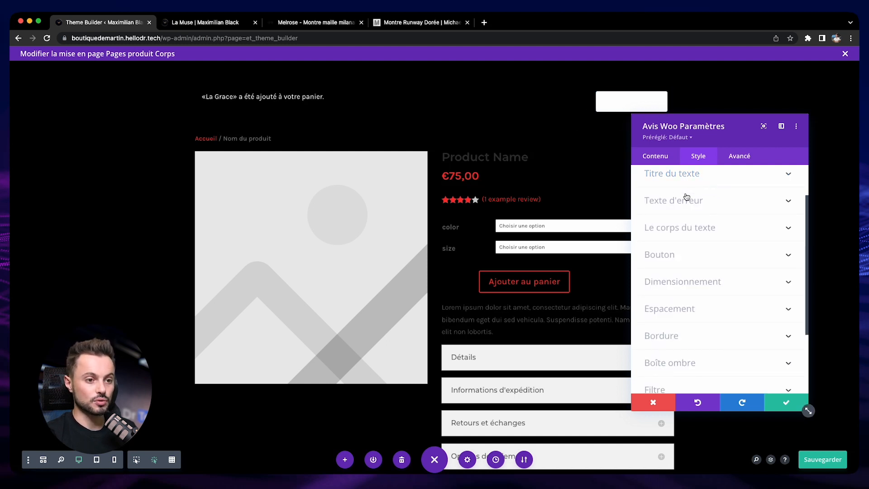
pyautogui.click(709, 257)
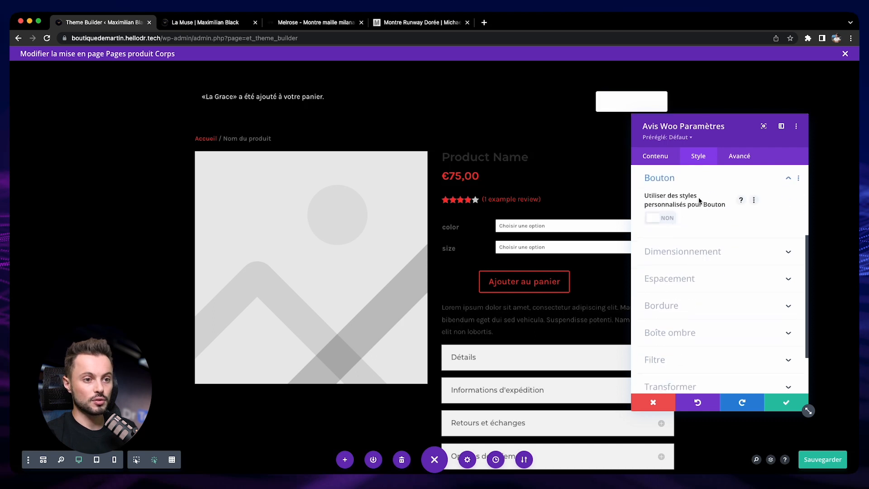
pyautogui.click(654, 218)
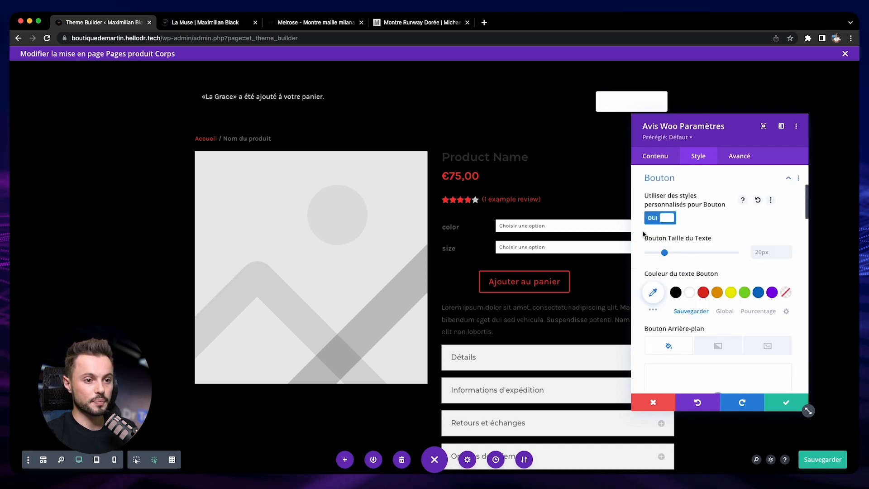
pyautogui.scroll(-2, 644, 233)
pyautogui.scroll(-3, 643, 233)
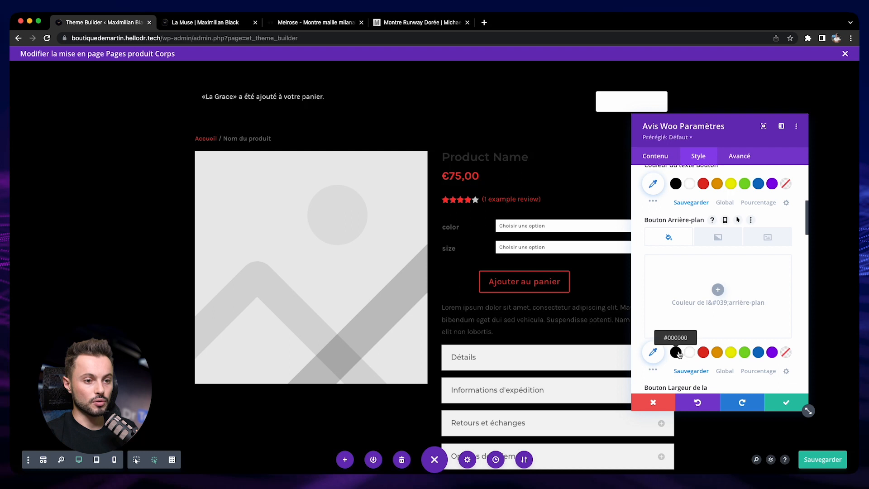
pyautogui.click(679, 353)
pyautogui.scroll(-5, 681, 354)
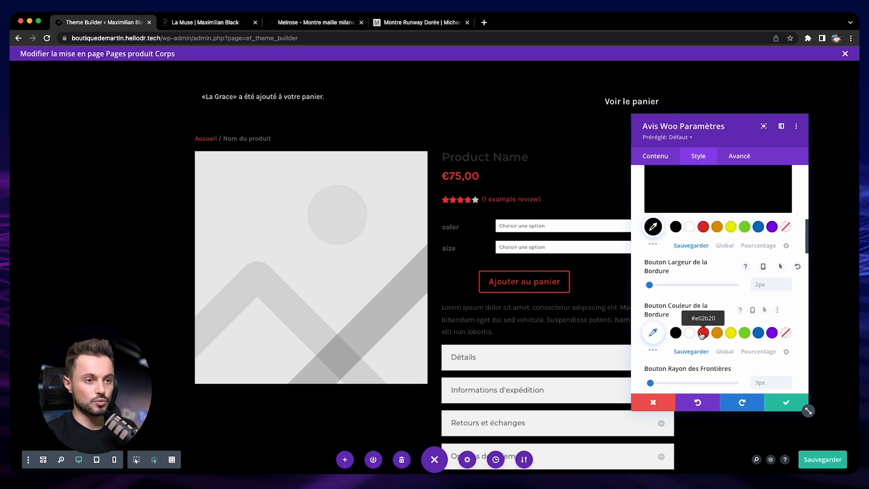
pyautogui.click(702, 333)
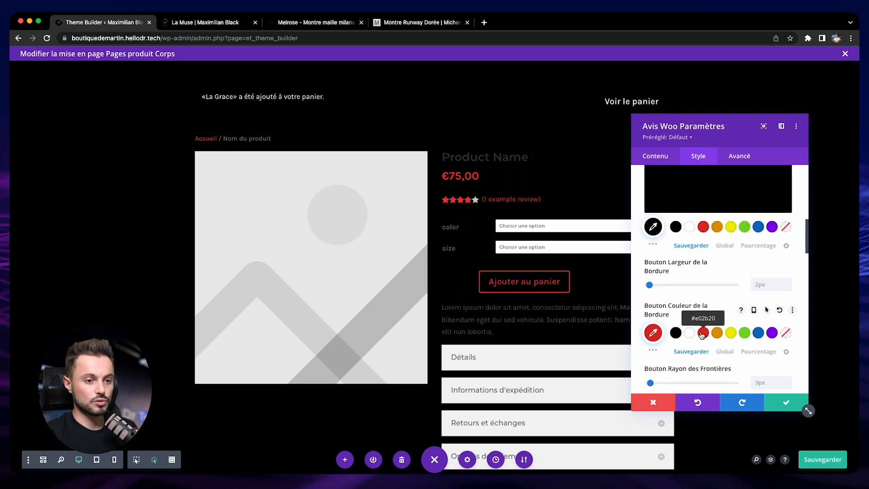
pyautogui.click(788, 288)
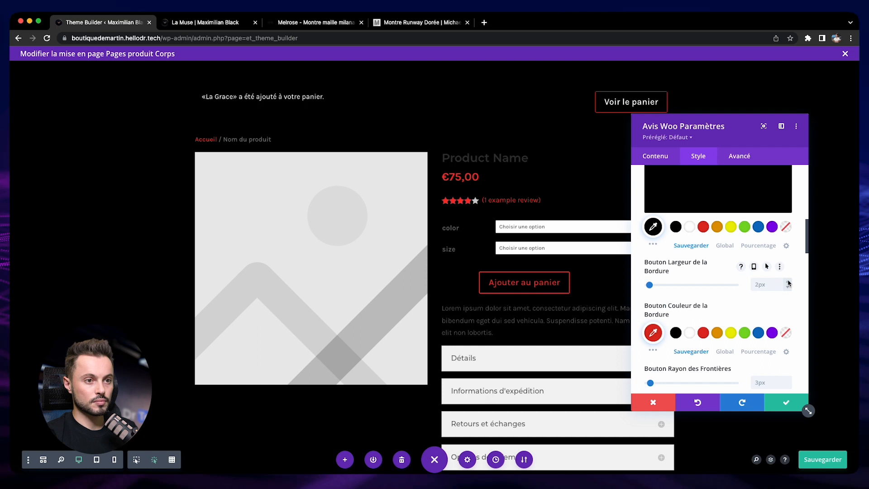
# Give the cart notice module a 1px white border and save its settings.
pyautogui.scroll(-5, 640, 295)
pyautogui.scroll(-6, 639, 294)
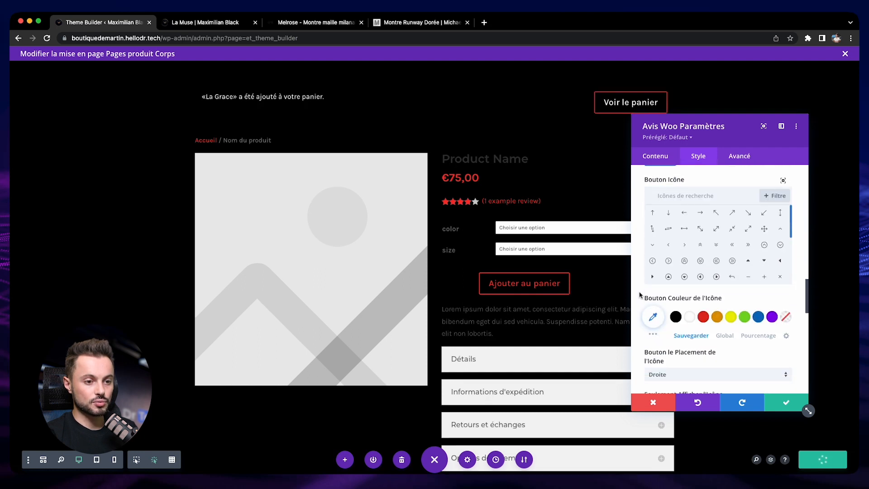
pyautogui.click(788, 291)
pyautogui.click(690, 334)
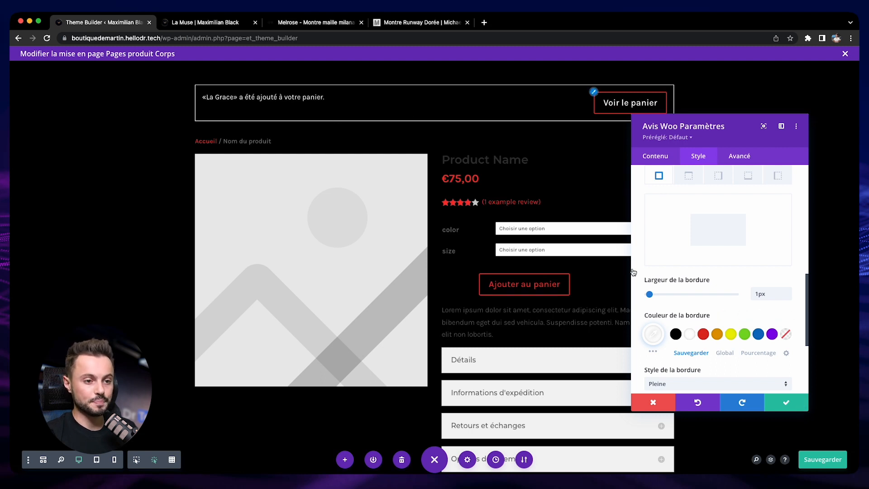
pyautogui.click(802, 405)
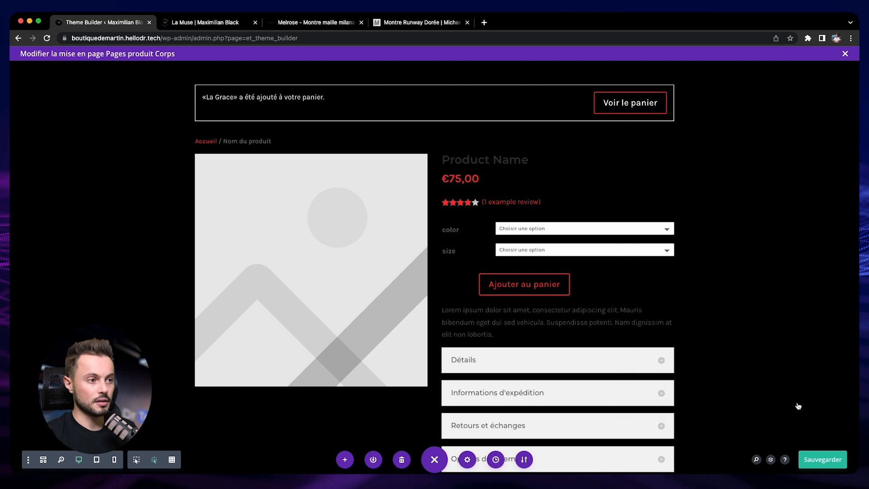
# Set the breadcrumbs' text color to white (#ffffff) and their link color to #bababa, and save the module.
pyautogui.moveTo(398, 141)
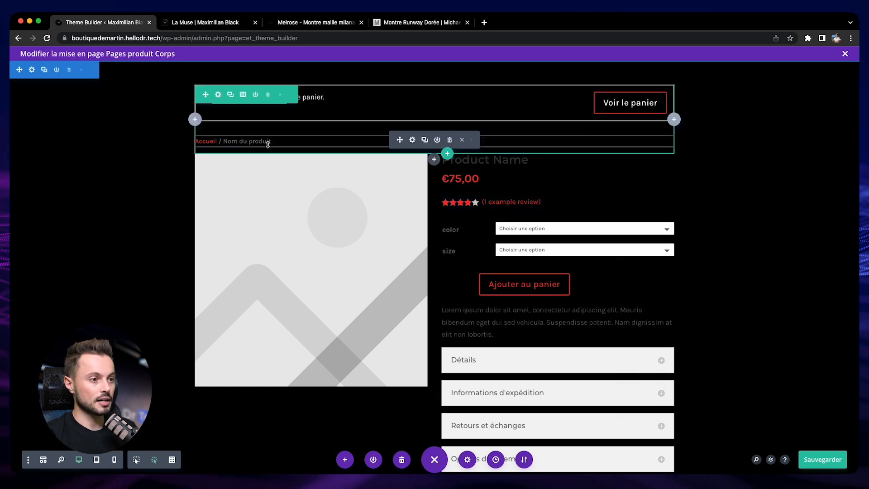
pyautogui.click(411, 140)
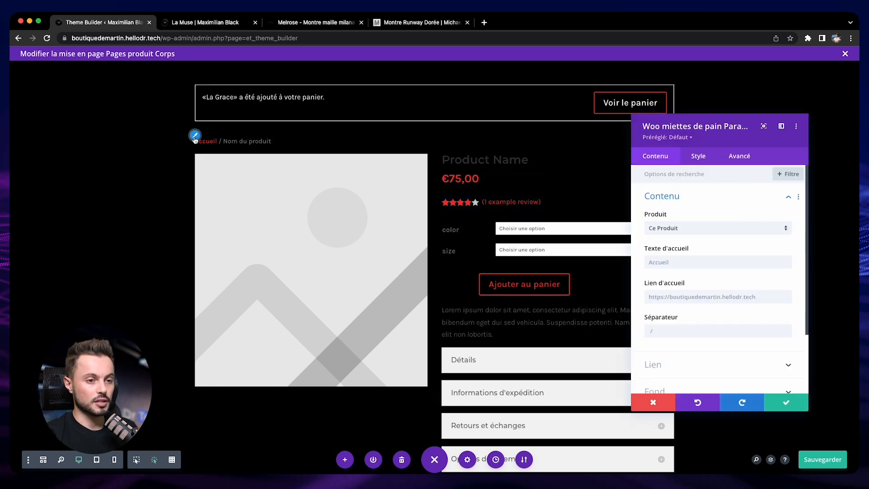
pyautogui.click(699, 155)
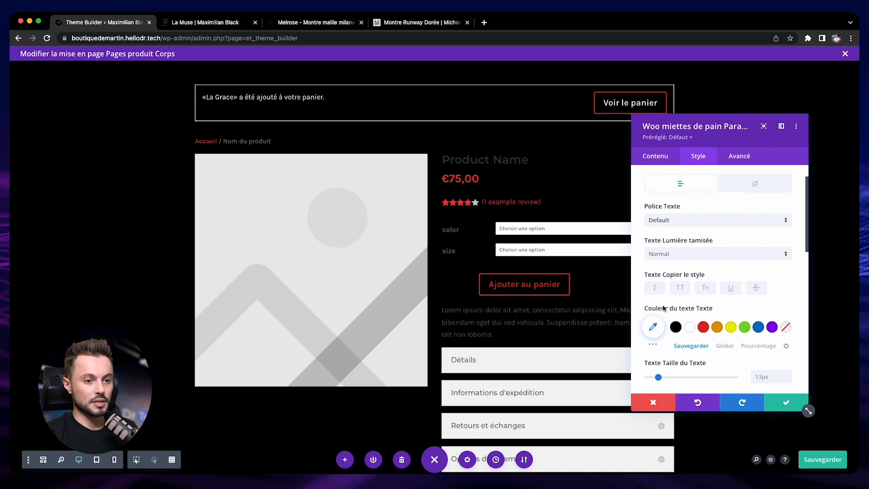
pyautogui.click(687, 329)
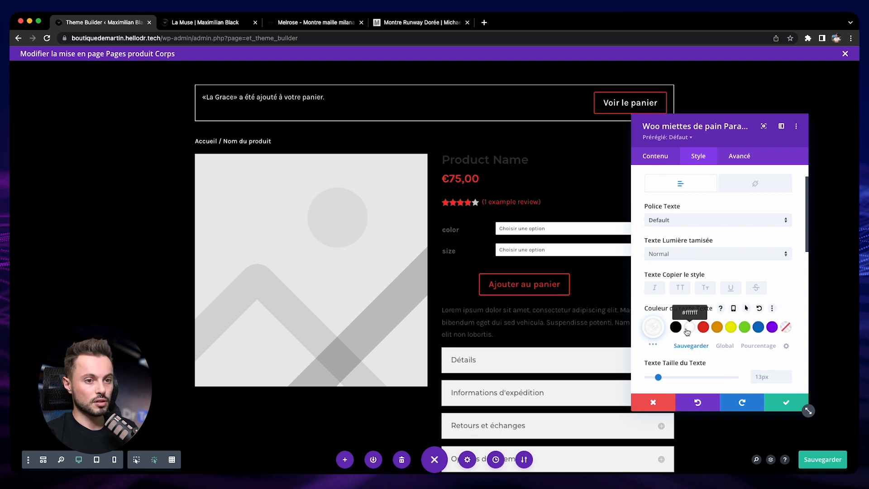
pyautogui.scroll(1, 687, 331)
pyautogui.click(754, 193)
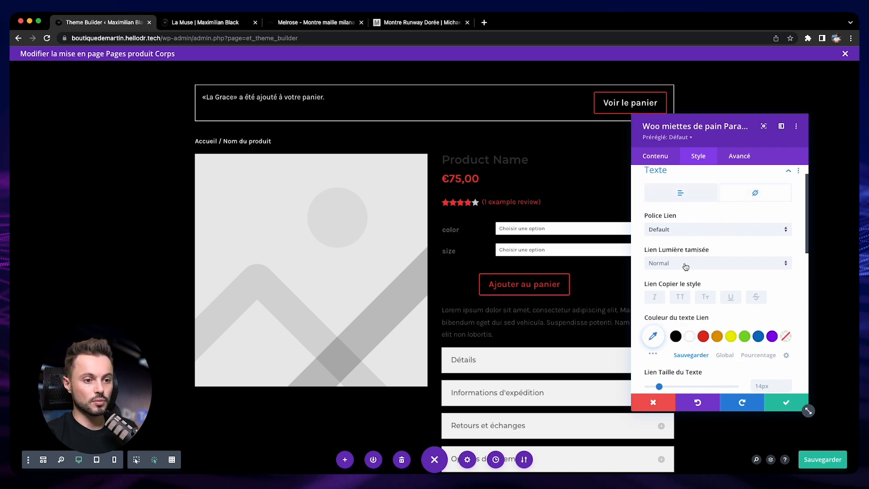
pyautogui.click(652, 336)
pyautogui.moveTo(692, 322); pyautogui.dragTo(638, 302)
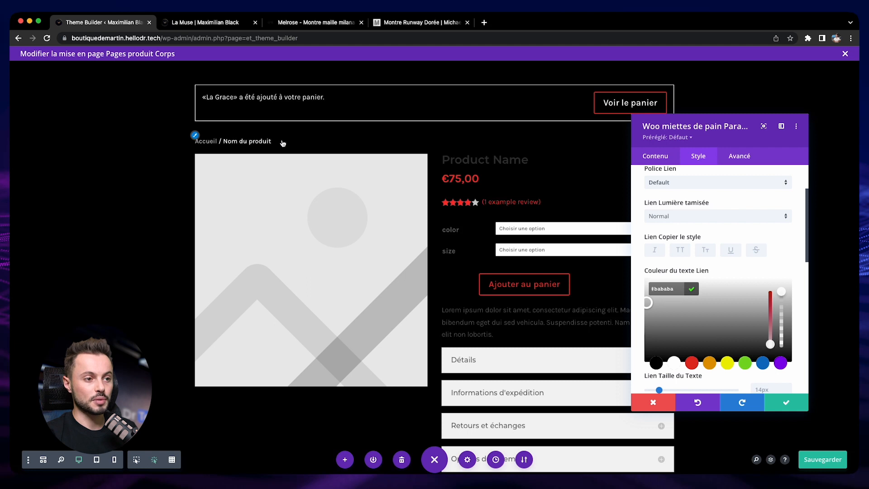
pyautogui.click(776, 405)
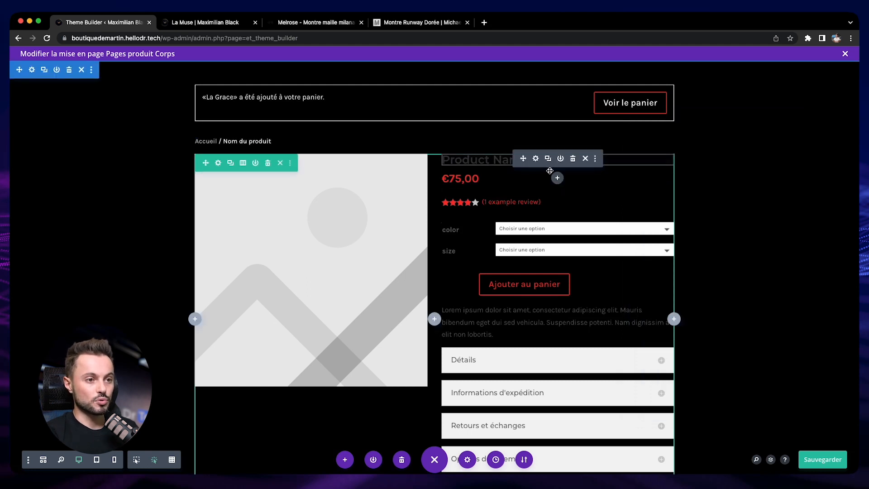
# Set the product title's text color to white (#ffffff) and the product price's text color to white.
pyautogui.click(542, 163)
pyautogui.click(698, 156)
pyautogui.click(661, 195)
pyautogui.scroll(-3, 695, 288)
pyautogui.scroll(-1, 695, 289)
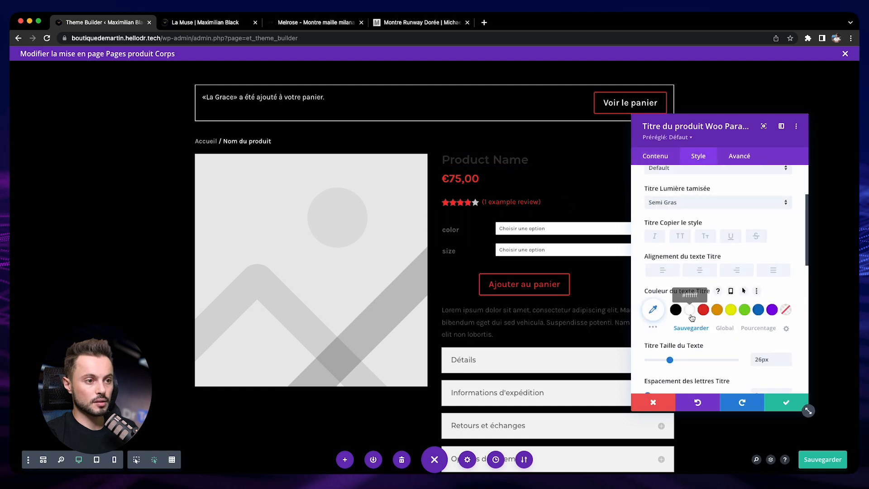
pyautogui.click(688, 311)
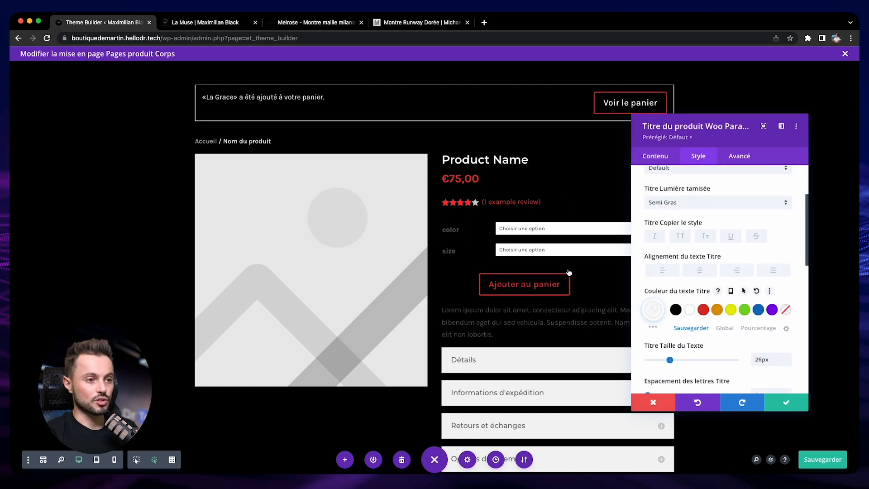
pyautogui.click(458, 183)
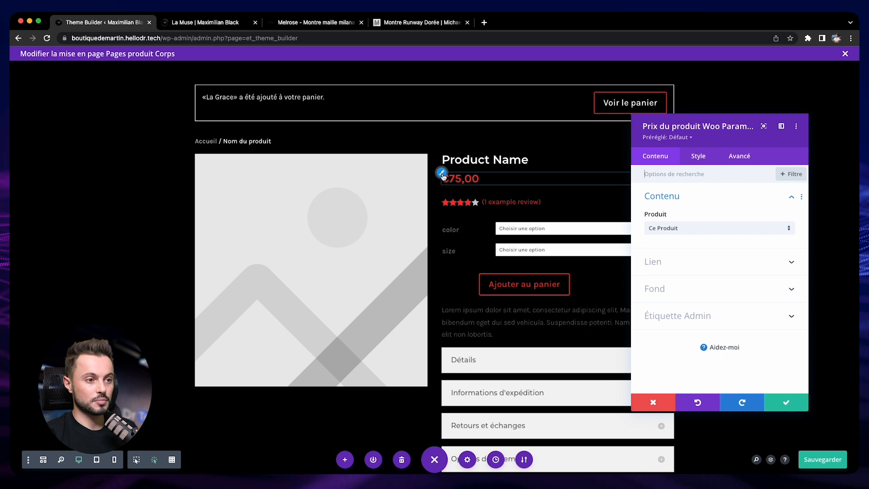
pyautogui.click(689, 335)
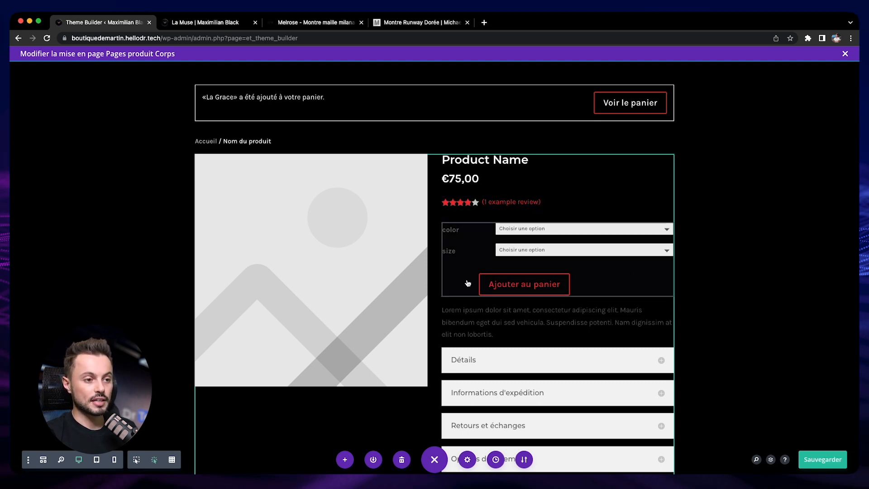
# Open the add-to-cart module's settings and set its field label text color to white.
pyautogui.click(630, 284)
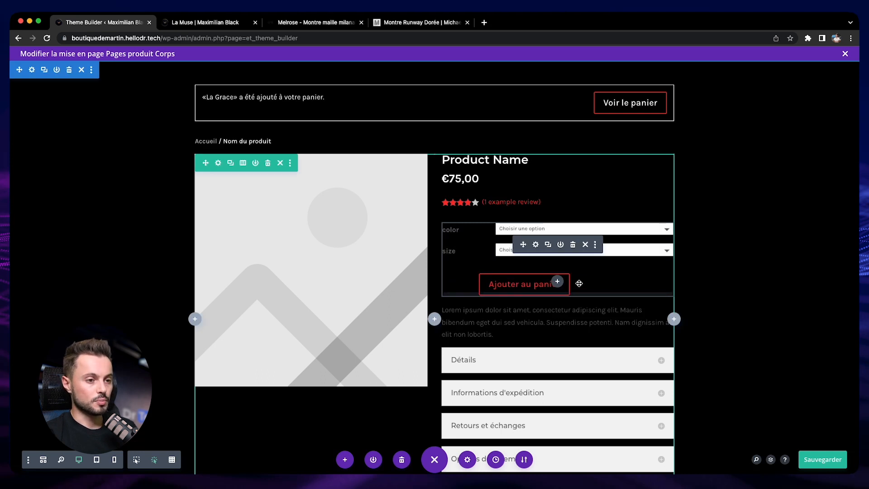
pyautogui.click(536, 245)
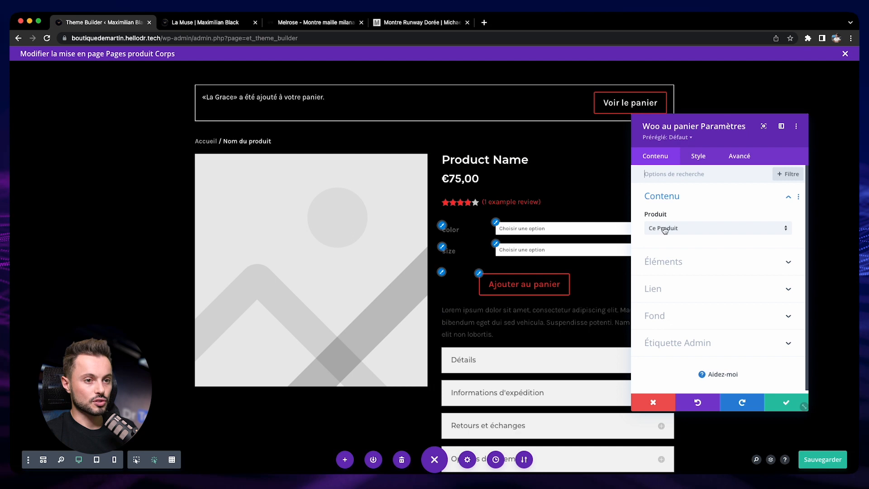
pyautogui.click(698, 156)
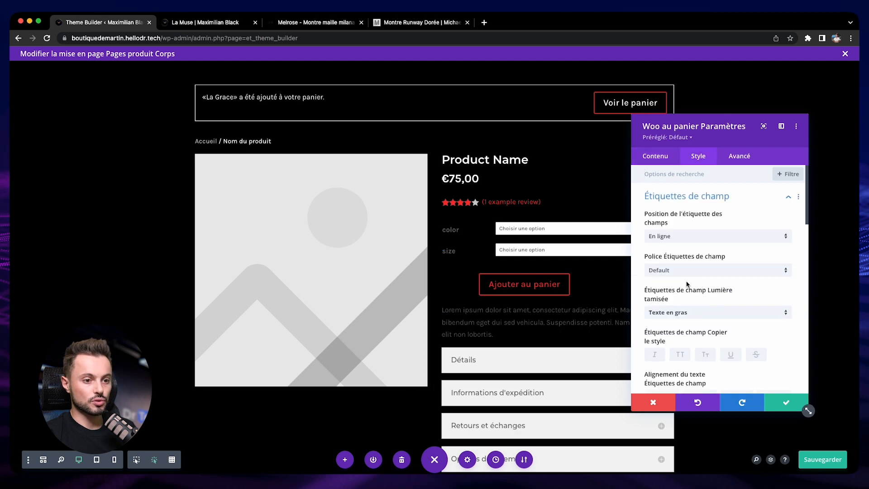
pyautogui.scroll(-3, 687, 283)
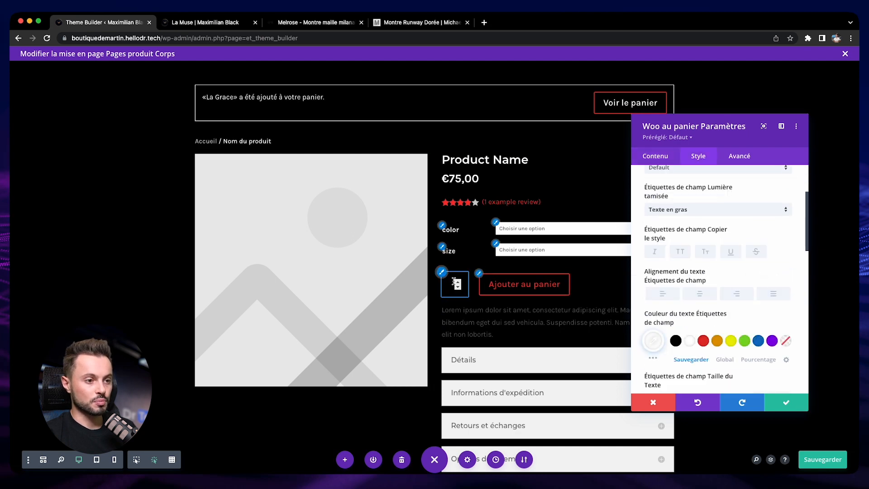
# Style the add-to-cart module's quantity field with black normal and focus backgrounds, white (#ffffff) text and a 1px white border.
pyautogui.click(441, 272)
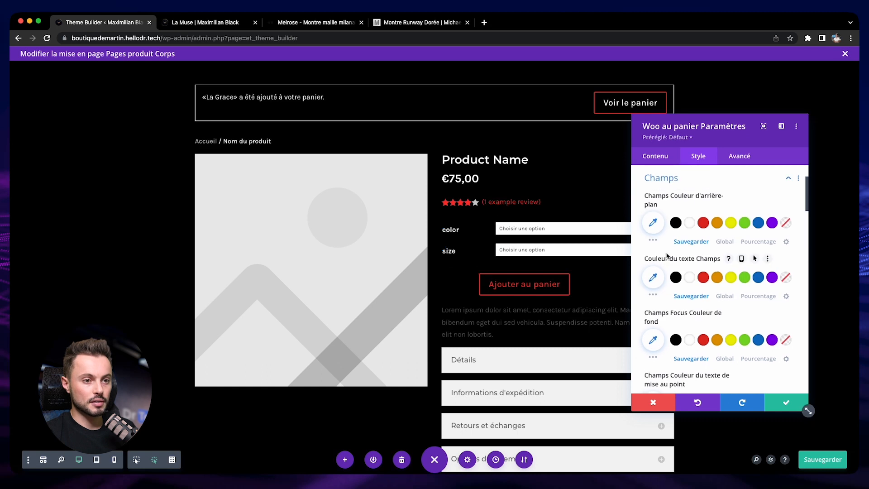
pyautogui.click(675, 223)
pyautogui.click(690, 276)
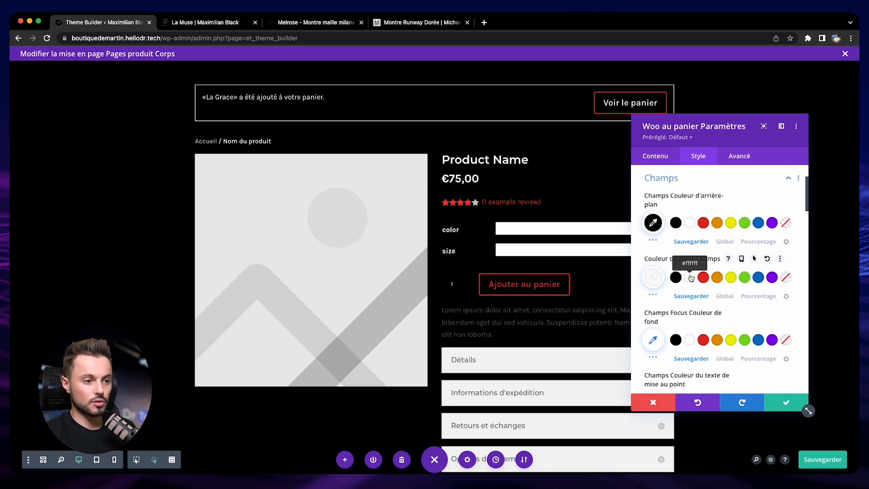
pyautogui.scroll(-15, 647, 302)
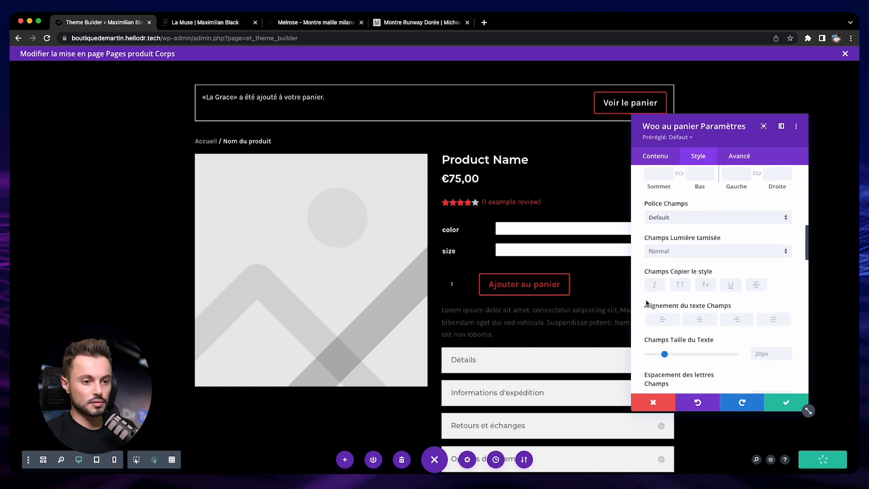
pyautogui.scroll(-5, 647, 302)
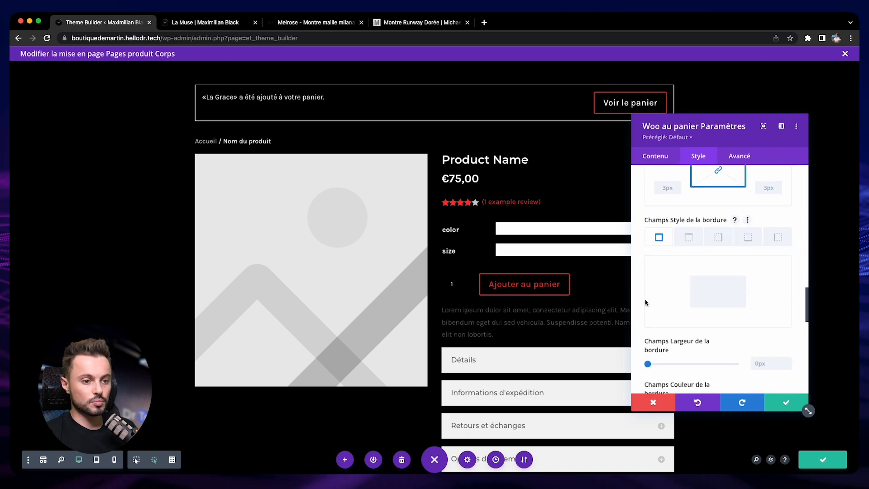
pyautogui.click(786, 322)
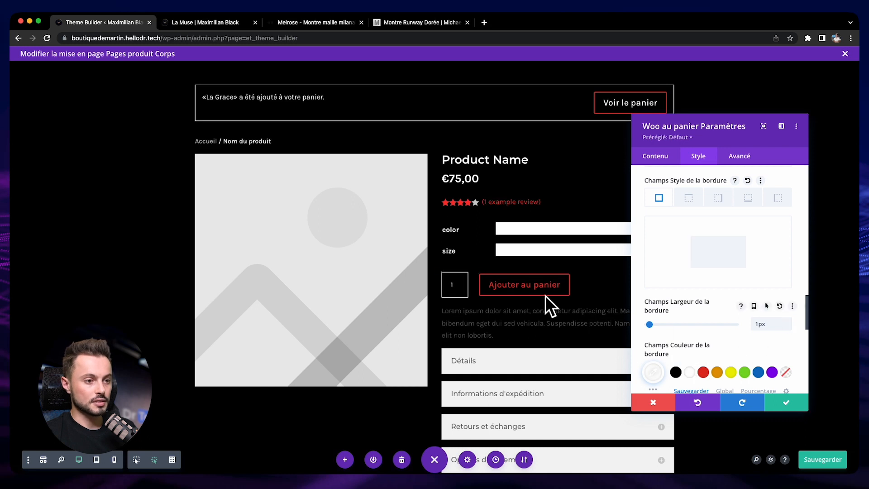
# Set the text color of the add-to-cart module's dropdown menus to black.
pyautogui.scroll(16, 647, 312)
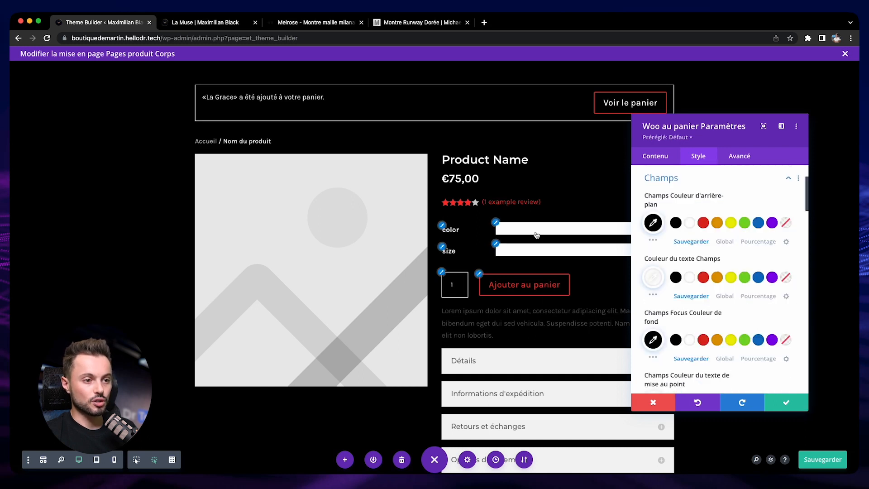
pyautogui.click(508, 231)
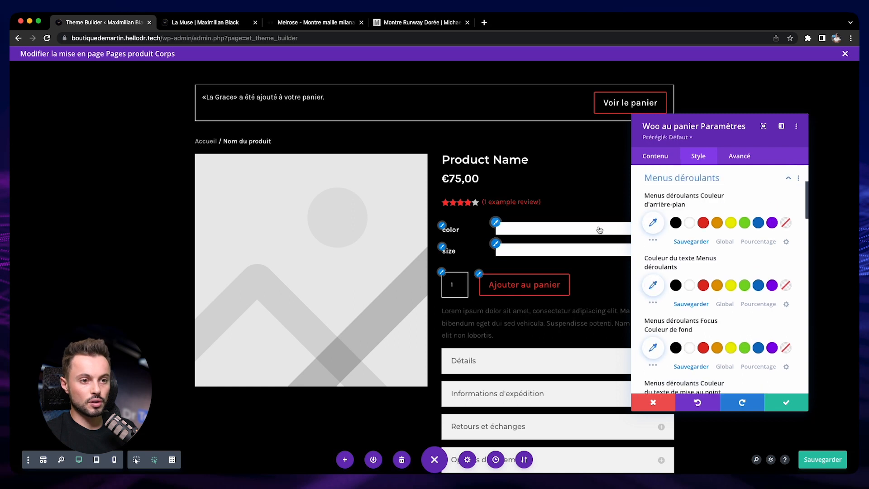
pyautogui.scroll(-1, 670, 274)
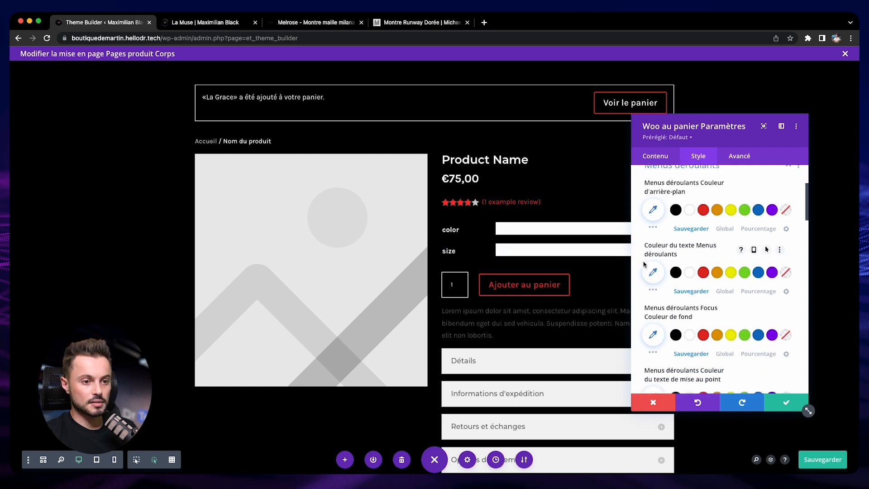
pyautogui.click(674, 275)
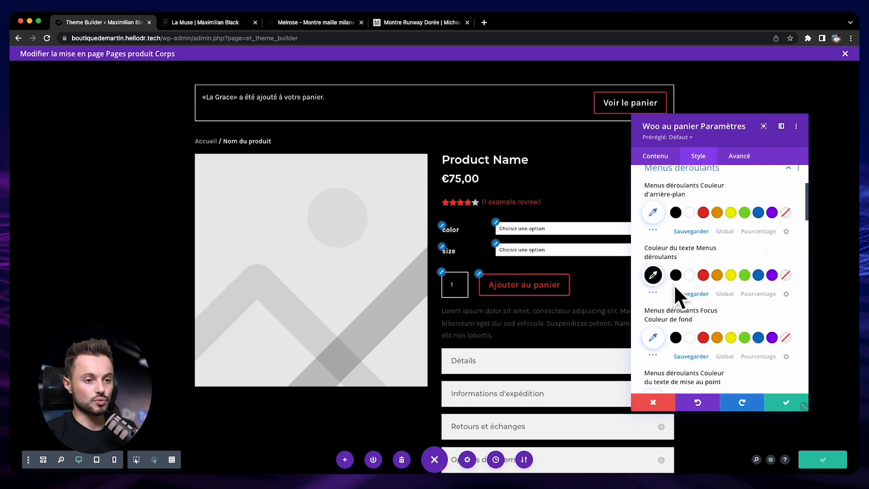
# Enable custom styles for the add-to-cart button with white text and a red border, and save the module.
pyautogui.scroll(-2, 672, 292)
pyautogui.scroll(-10, 668, 286)
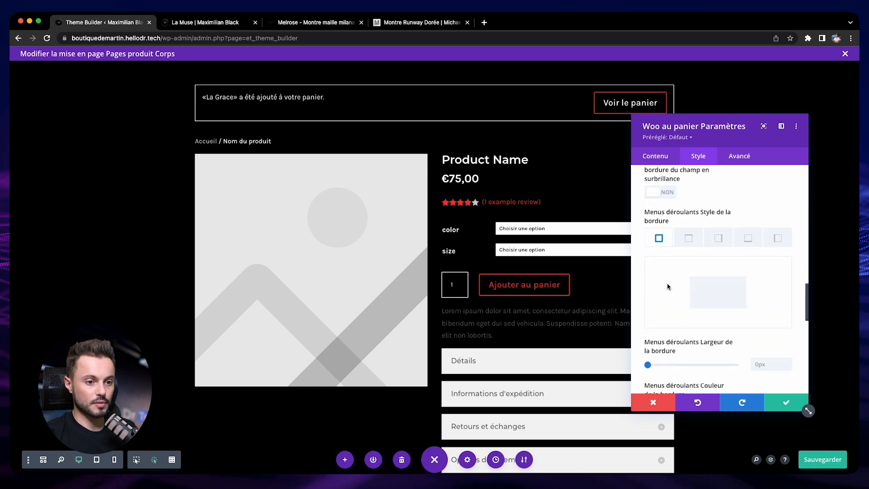
pyautogui.scroll(-6, 668, 286)
pyautogui.click(660, 258)
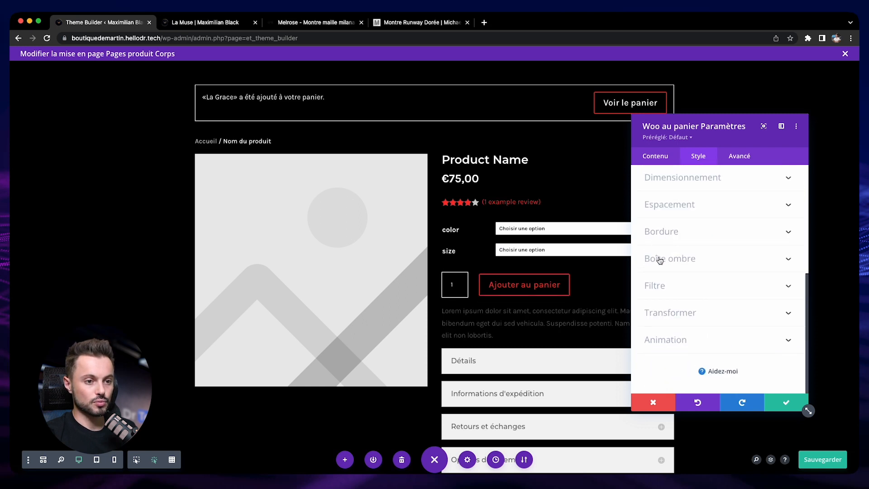
pyautogui.click(661, 218)
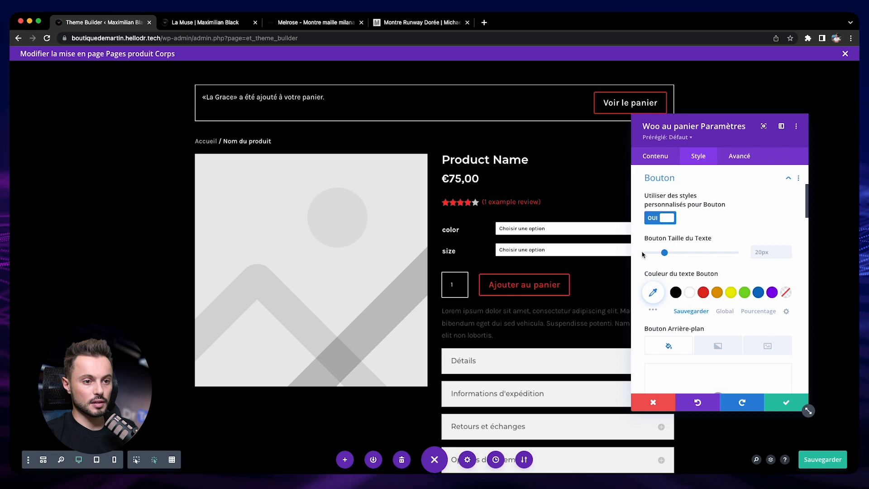
pyautogui.click(689, 292)
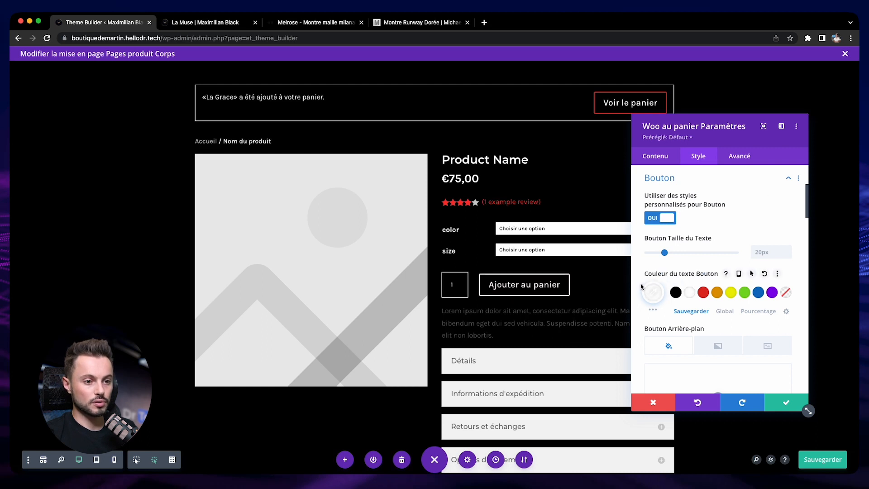
pyautogui.scroll(-5, 640, 286)
pyautogui.scroll(-2, 641, 286)
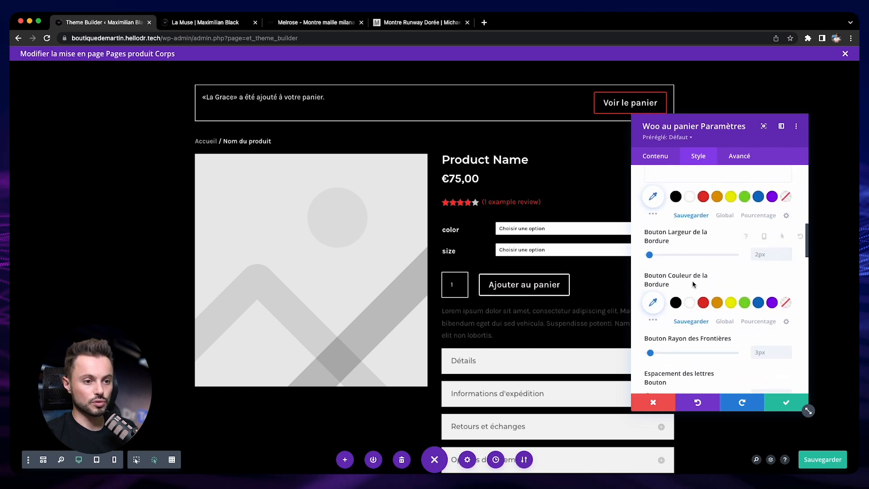
pyautogui.click(704, 302)
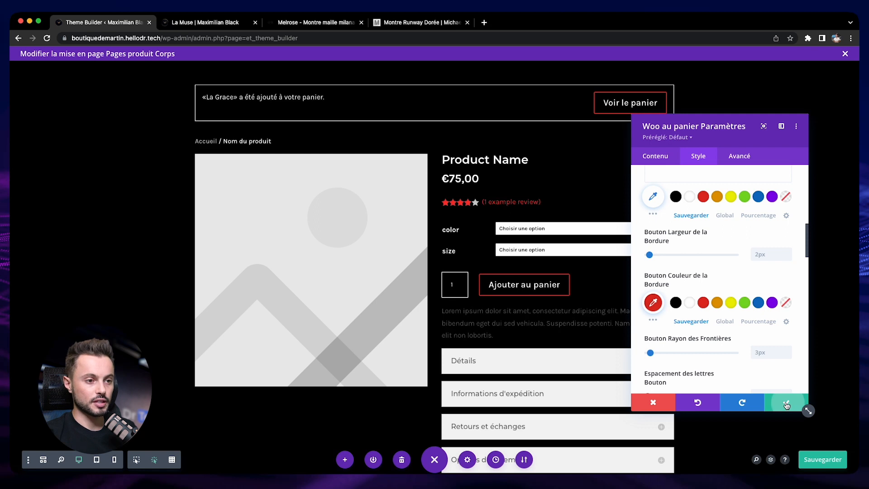
pyautogui.click(786, 402)
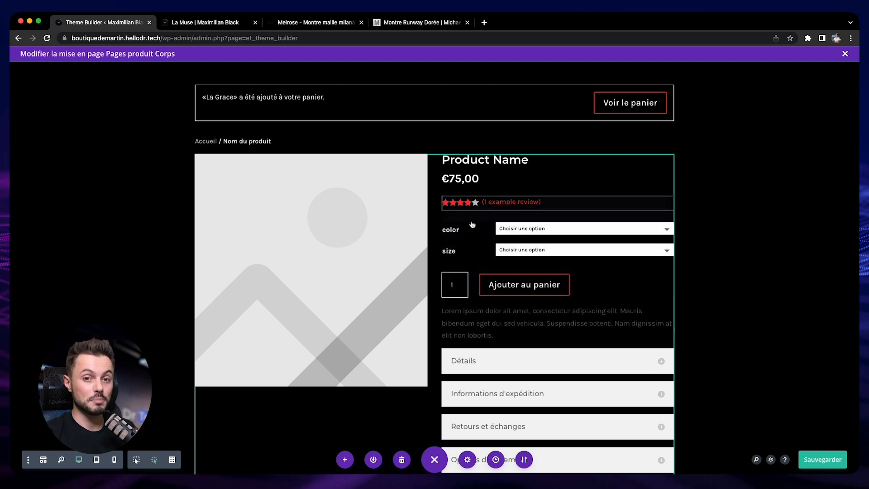
# Review the Daniel Wellington and Michael Kors product pages as layout references, and return to the template editor.
pyautogui.click(327, 24)
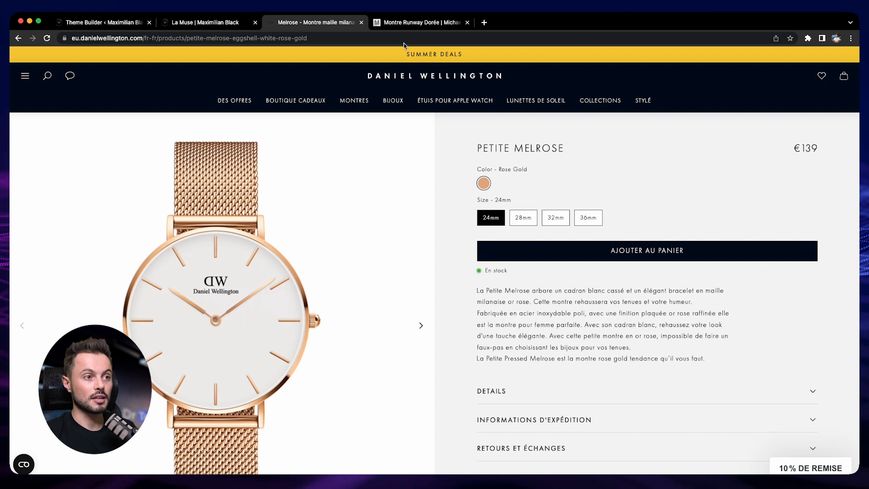
pyautogui.click(411, 23)
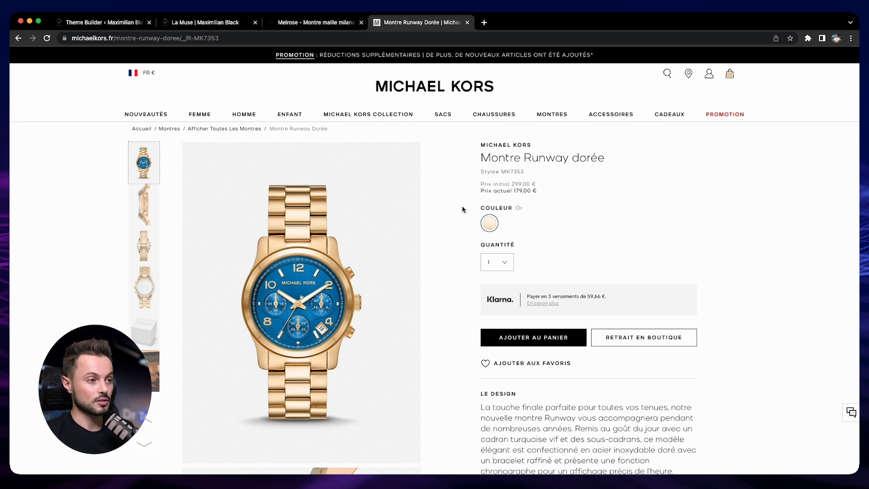
pyautogui.click(99, 22)
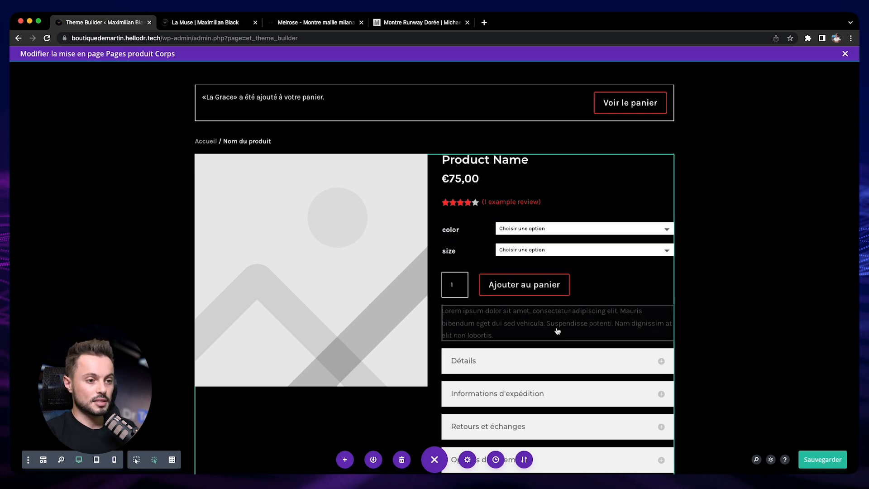
# Set the text color of the product's short description to white and save the module.
pyautogui.moveTo(557, 328)
pyautogui.click(536, 309)
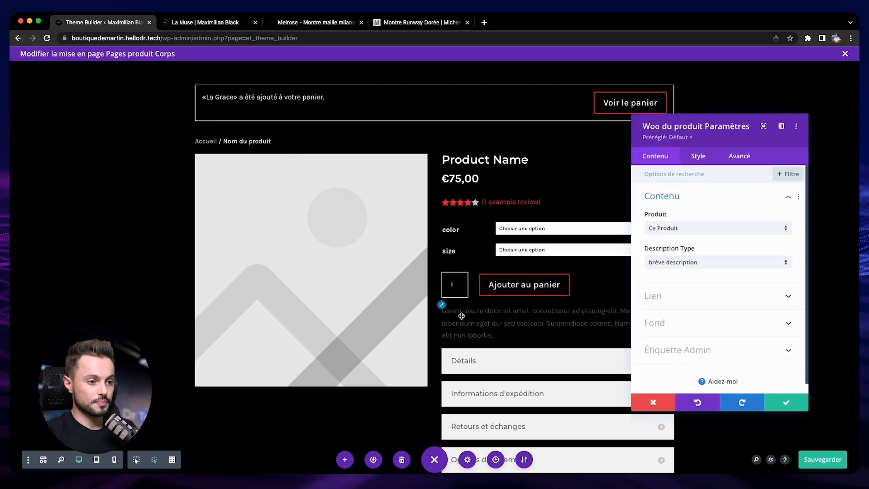
pyautogui.click(698, 155)
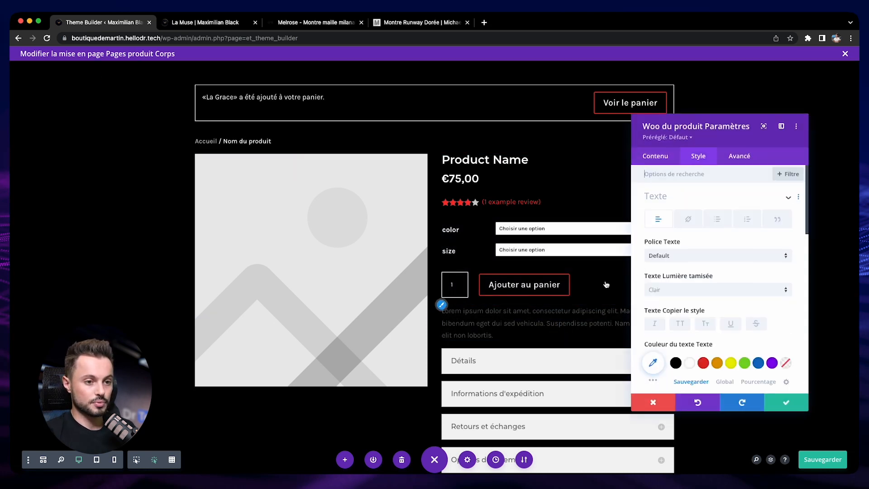
pyautogui.click(690, 362)
pyautogui.click(786, 403)
# Open the Détails toggle's settings and set its background color to black.
pyautogui.scroll(-1, 575, 316)
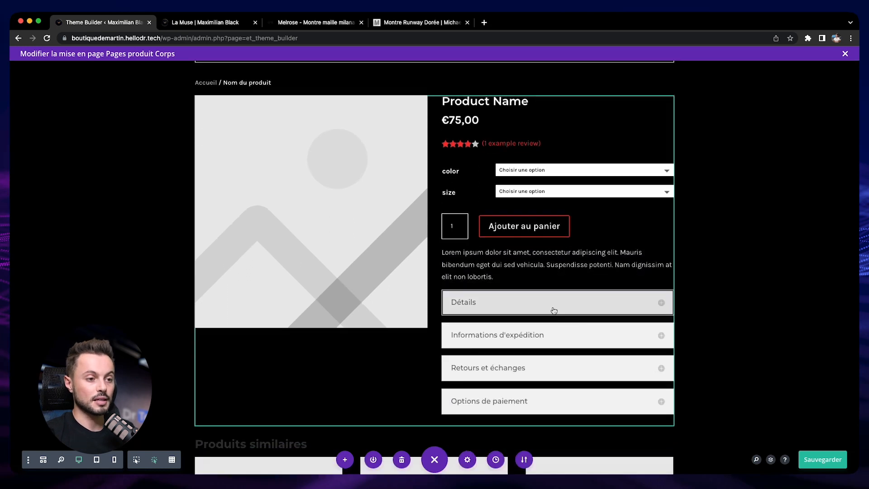
pyautogui.moveTo(567, 310)
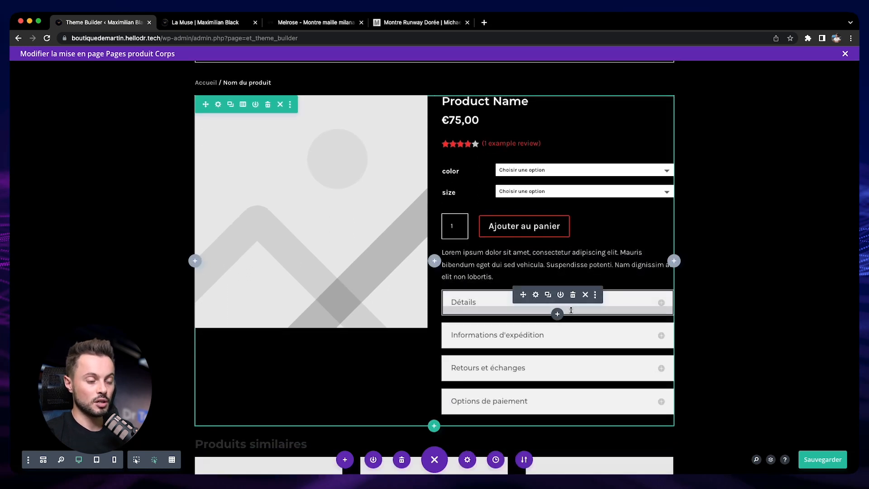
pyautogui.click(535, 295)
pyautogui.click(654, 280)
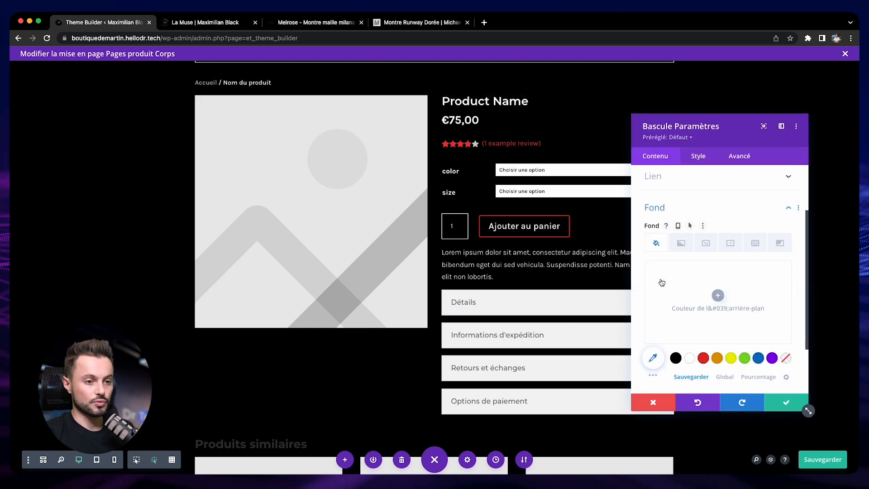
pyautogui.click(652, 329)
# Set the Détails toggle's open and closed title text colors and its closed icon color to white.
pyautogui.moveTo(731, 138); pyautogui.dragTo(168, 141)
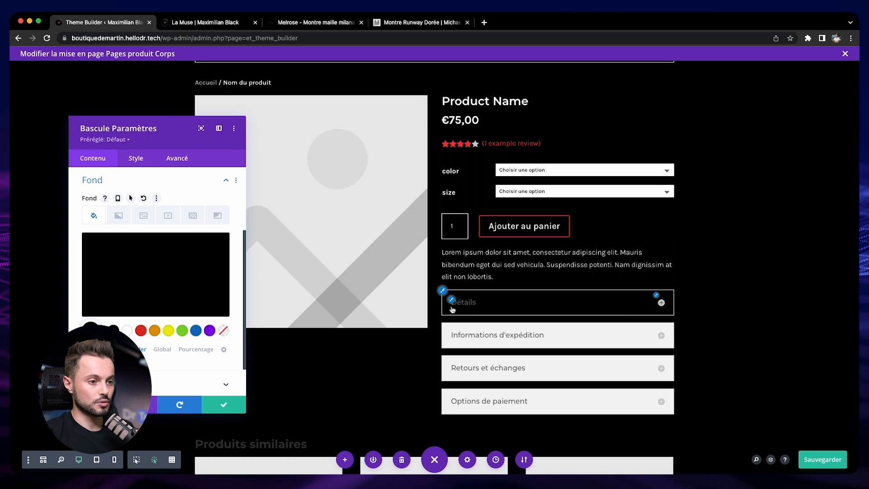
pyautogui.click(136, 158)
pyautogui.click(104, 252)
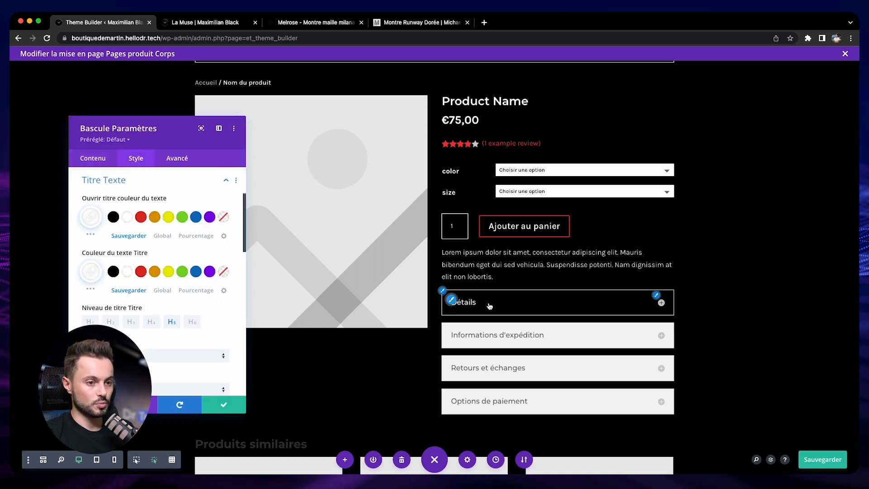
pyautogui.click(661, 302)
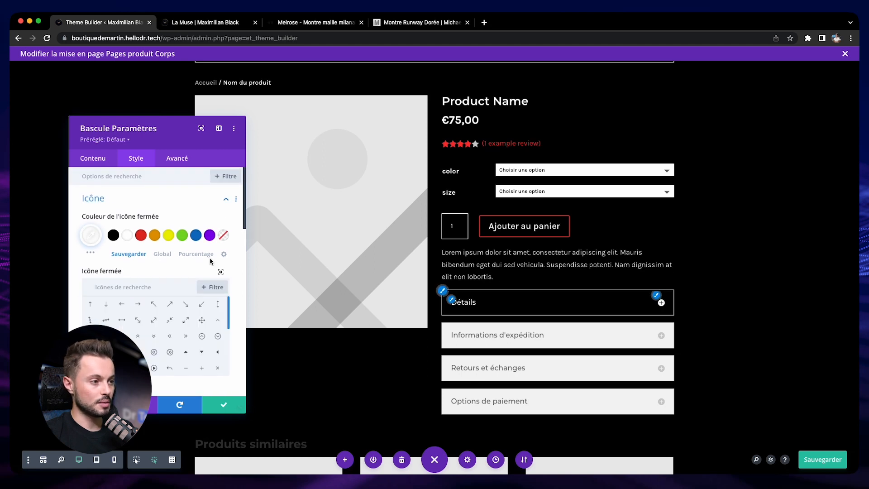
# Remove the Détails toggle's overall border by setting its width to 0px, and give it a 1px bottom border.
pyautogui.click(125, 198)
pyautogui.scroll(-3, 138, 305)
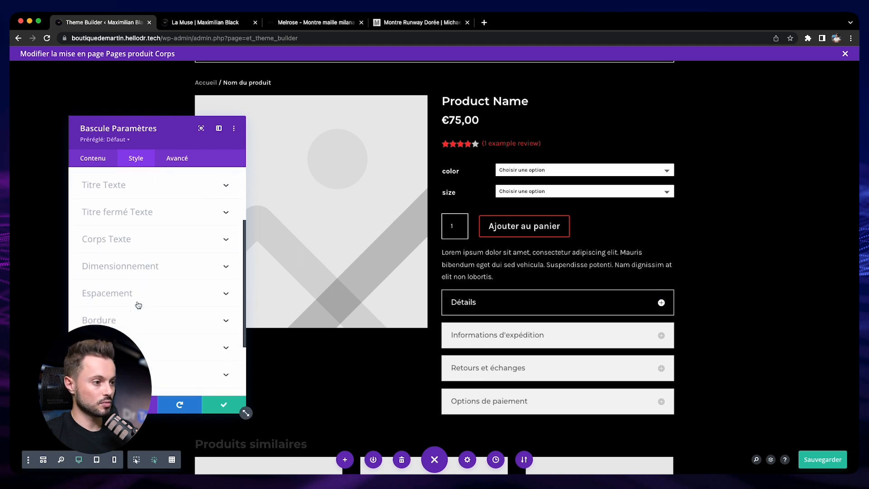
pyautogui.click(150, 309)
pyautogui.scroll(-2, 76, 304)
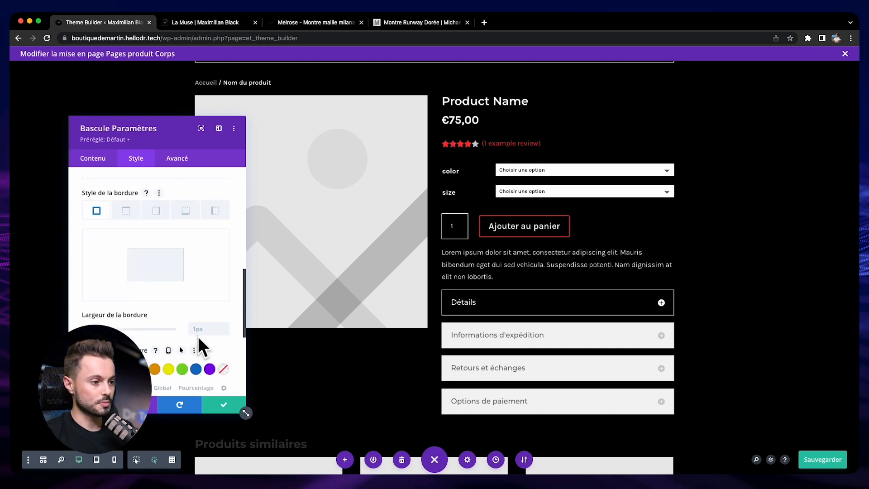
pyautogui.click(225, 333)
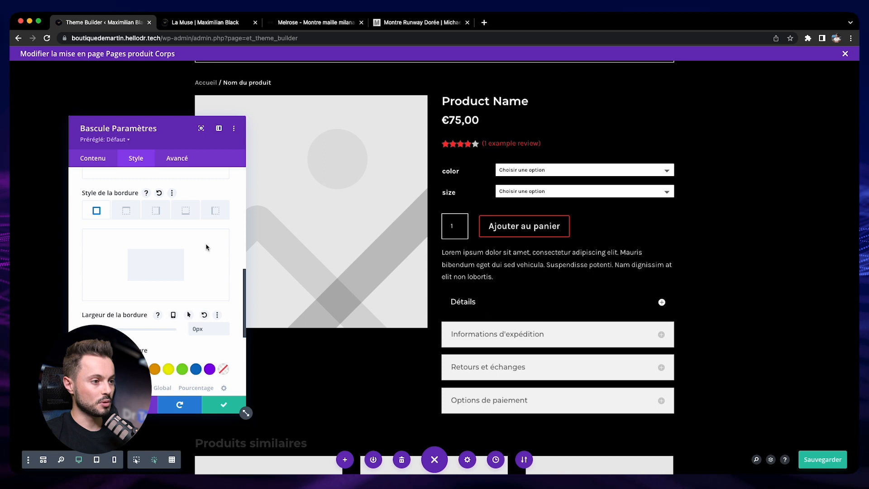
pyautogui.click(185, 210)
pyautogui.click(226, 327)
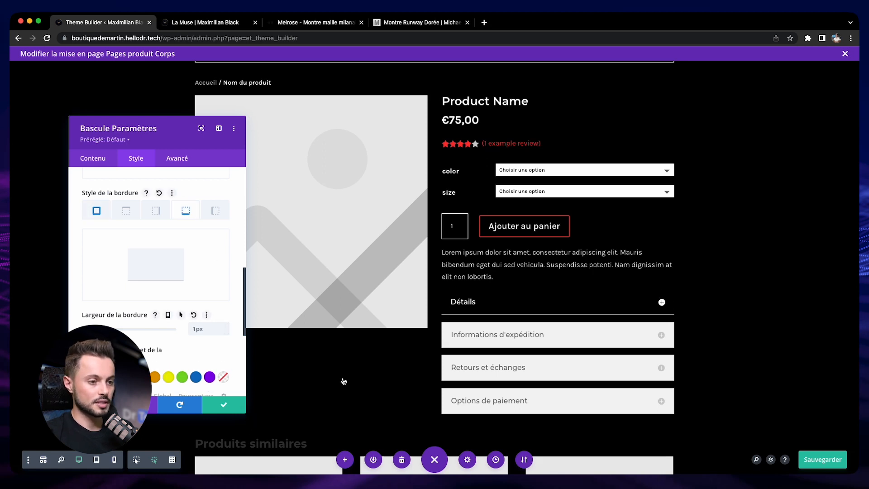
# Set the text color of the unordered list in the Détails toggle's body to white (#ffffff) and save the module.
pyautogui.click(661, 302)
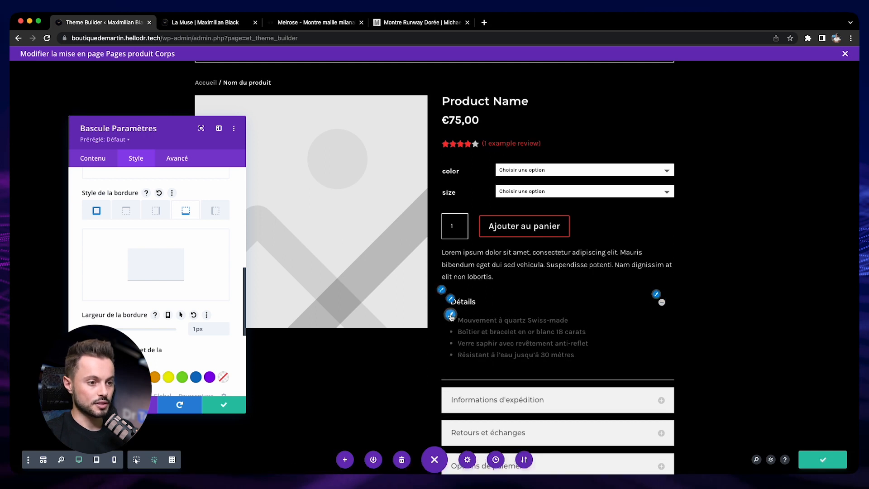
pyautogui.click(450, 314)
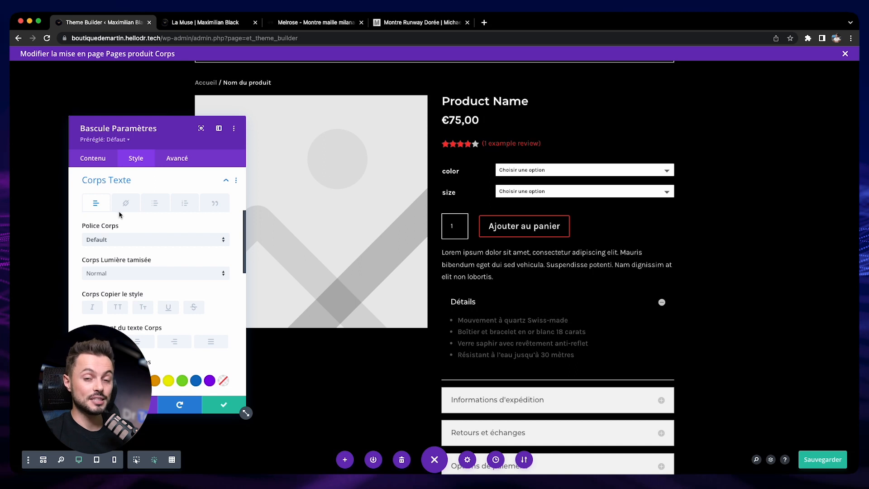
pyautogui.click(126, 203)
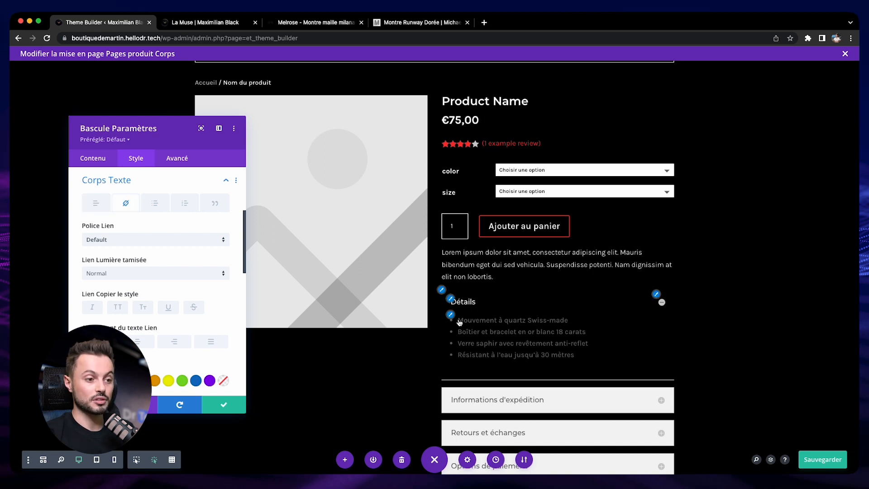
pyautogui.click(154, 206)
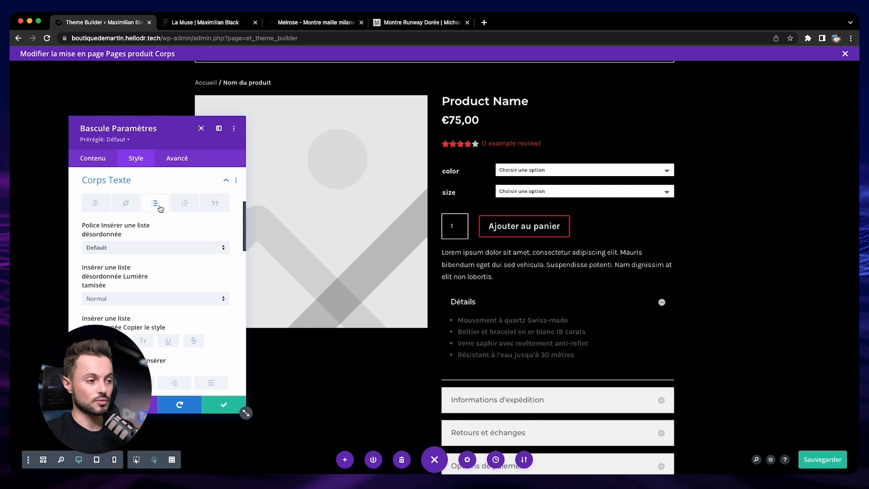
pyautogui.scroll(-4, 149, 206)
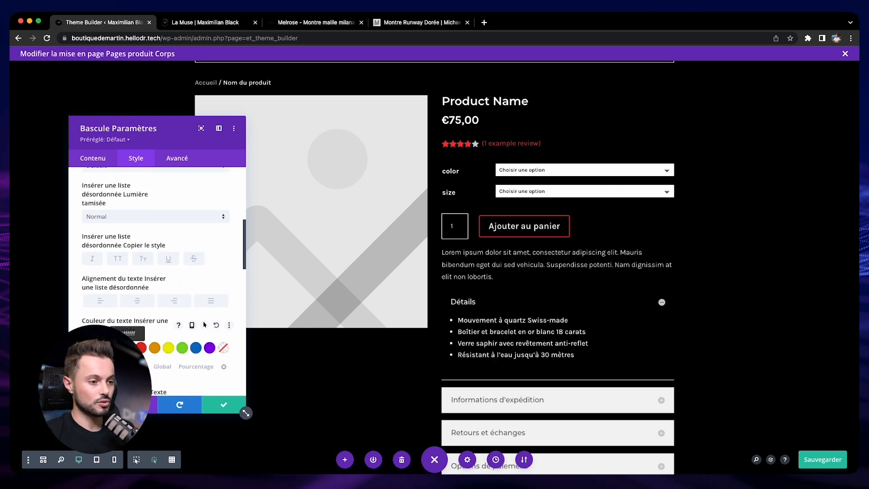
pyautogui.click(222, 405)
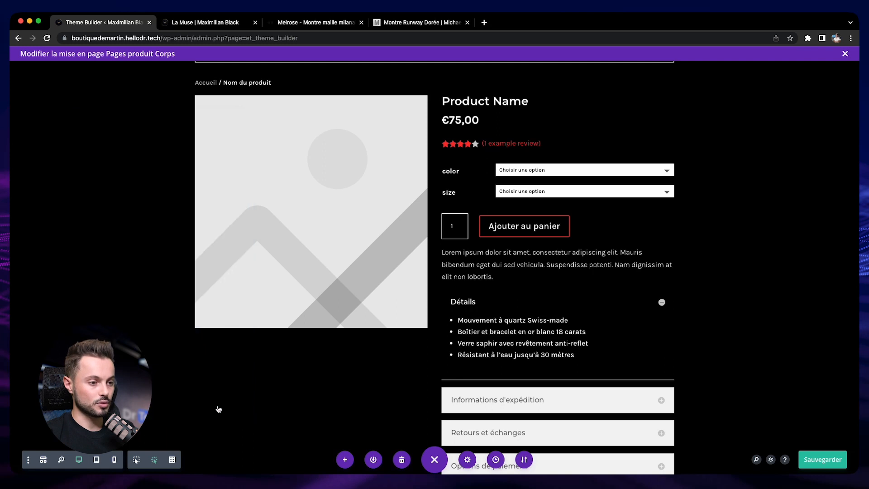
# Copy the Détails toggle's module styles to the Informations d'expédition, Retours et échanges and Options de paiement toggles.
pyautogui.click(661, 302)
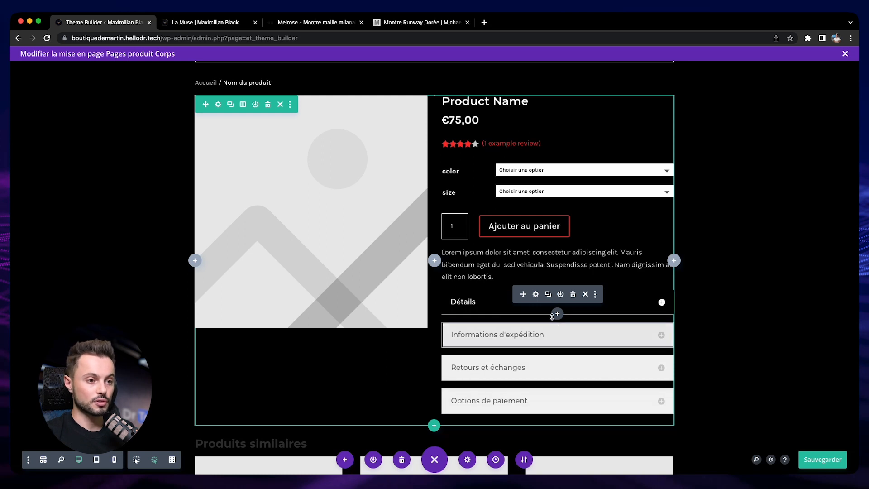
pyautogui.rightClick(539, 303)
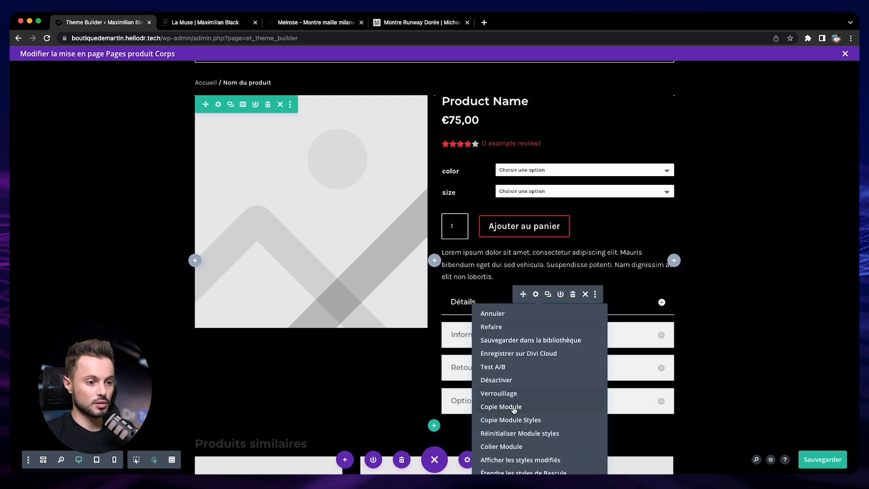
pyautogui.click(513, 421)
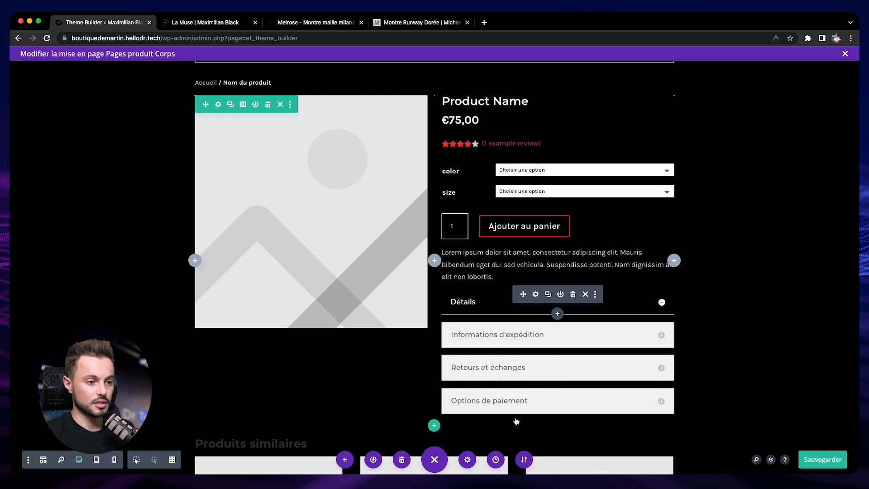
pyautogui.rightClick(560, 338)
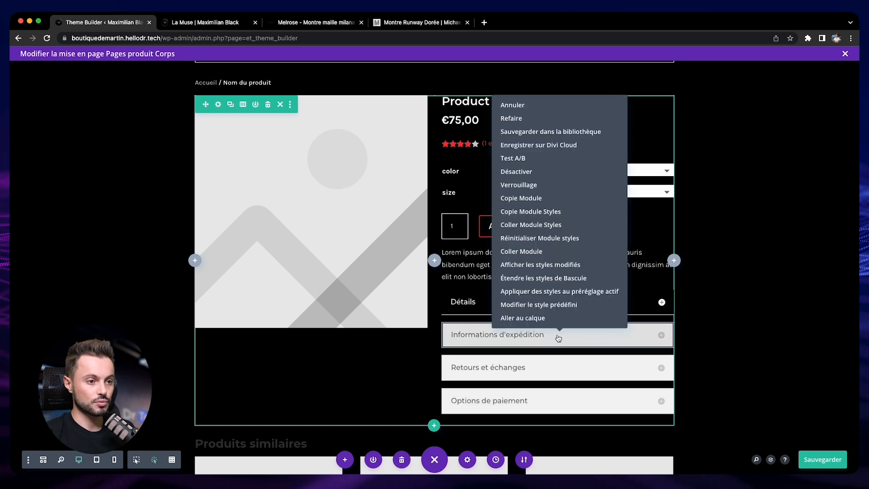
pyautogui.click(534, 225)
pyautogui.rightClick(562, 372)
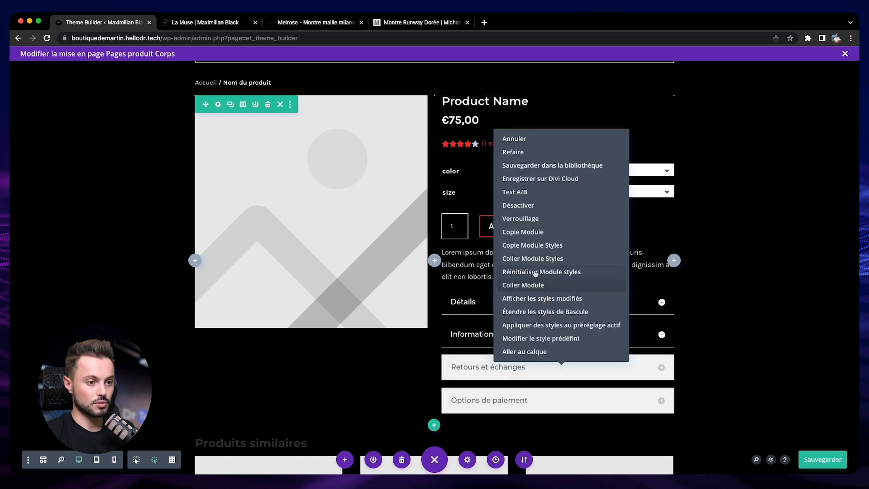
pyautogui.click(520, 260)
pyautogui.rightClick(559, 411)
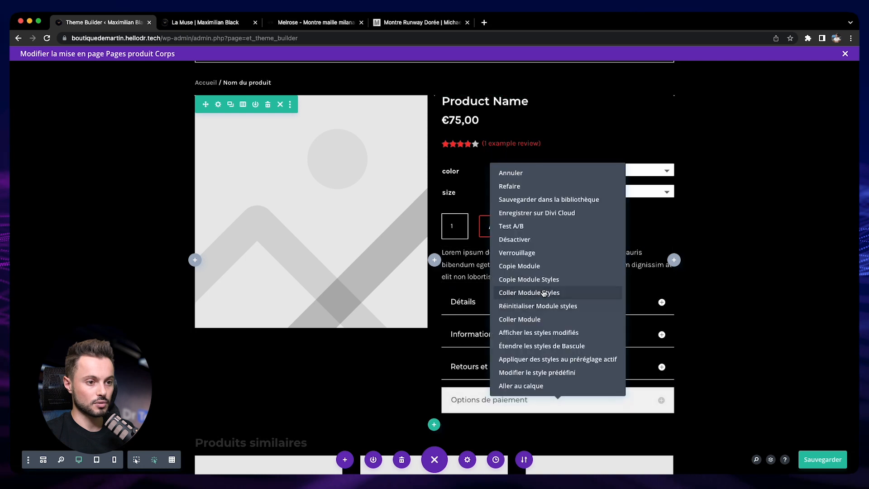
pyautogui.click(560, 294)
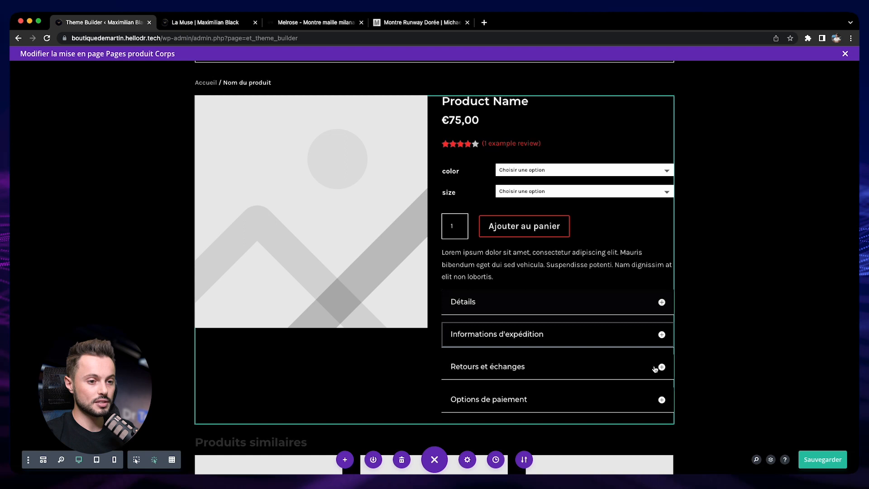
# Open the related products module's settings and set the Produits similaires heading's text color to white.
pyautogui.scroll(-6, 592, 256)
pyautogui.scroll(1, 334, 235)
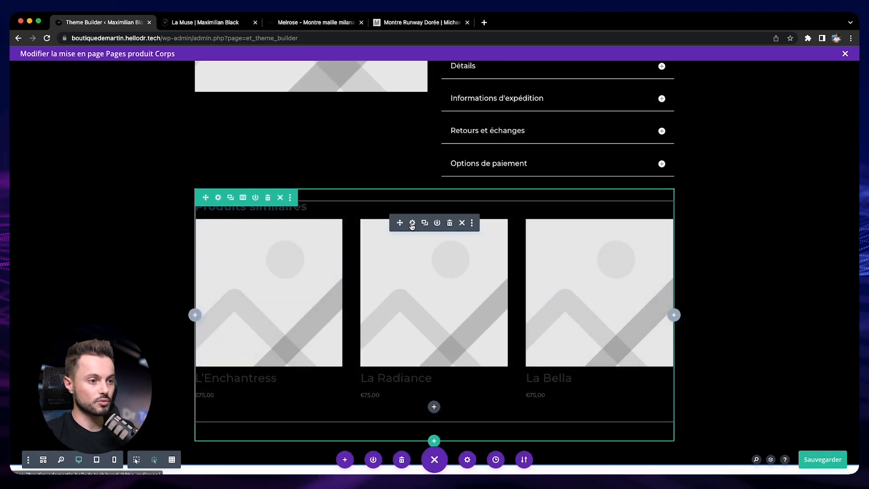
pyautogui.click(412, 227)
pyautogui.moveTo(185, 139); pyautogui.dragTo(719, 158)
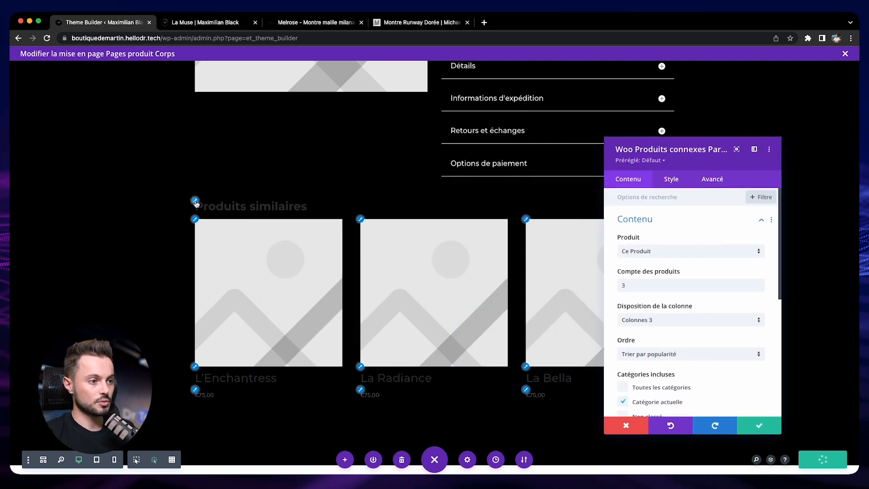
pyautogui.click(196, 201)
pyautogui.click(662, 373)
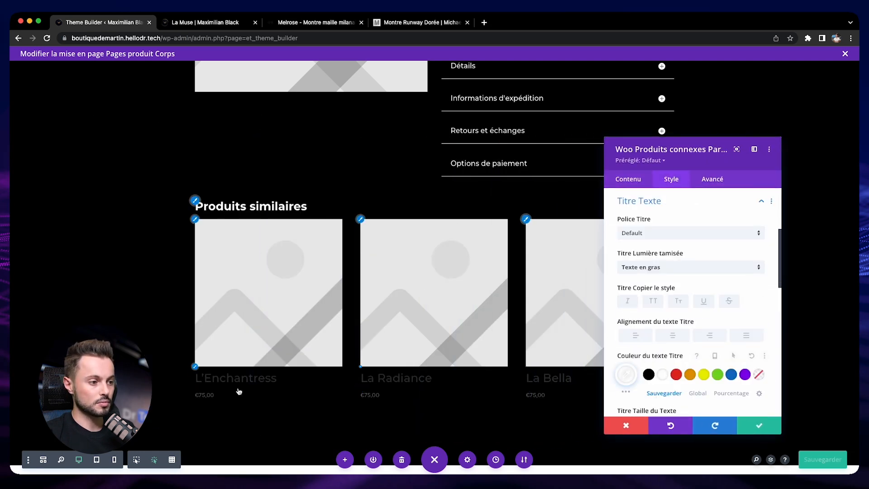
# Set the related products' title and price text colors to white and save the module.
pyautogui.click(195, 371)
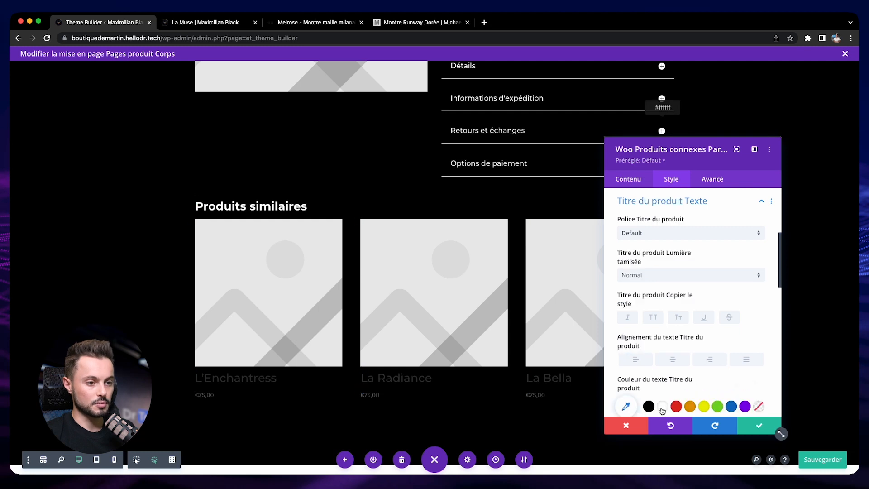
pyautogui.click(195, 390)
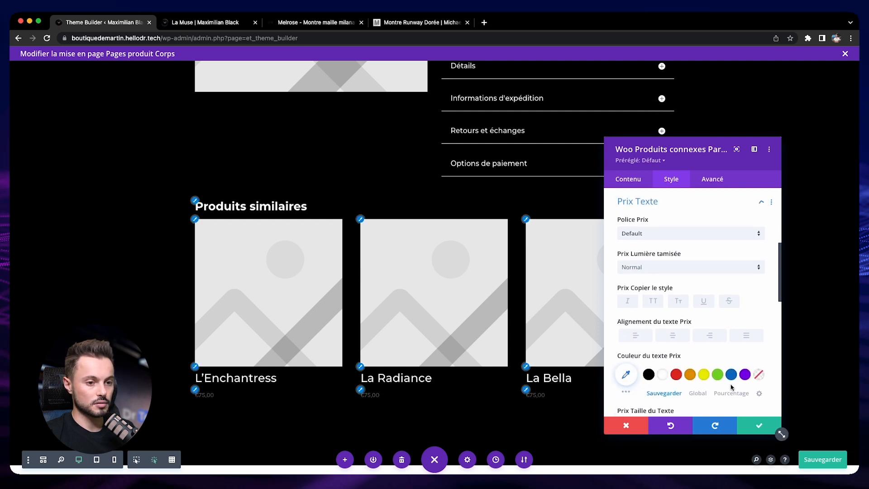
pyautogui.click(662, 375)
pyautogui.click(759, 425)
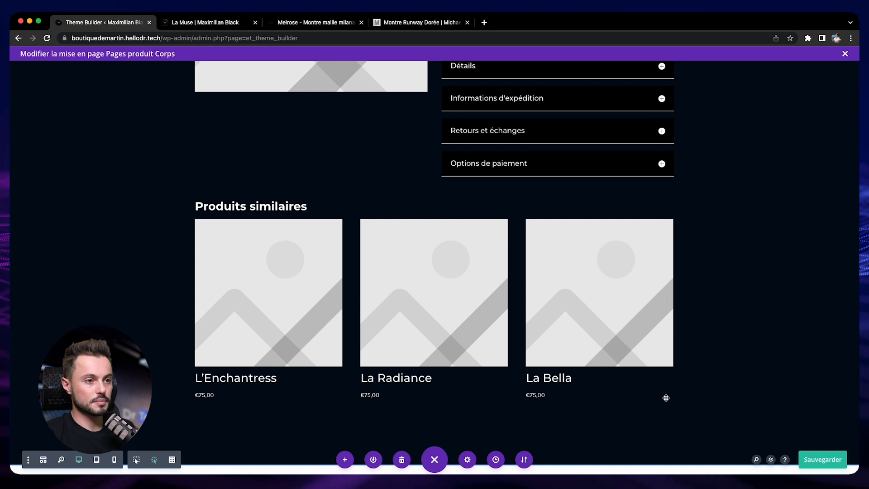
# Reload the La Muse product page to check the new styling, and choose 2010 as the Année variation.
pyautogui.scroll(2, 661, 399)
pyautogui.scroll(5, 660, 398)
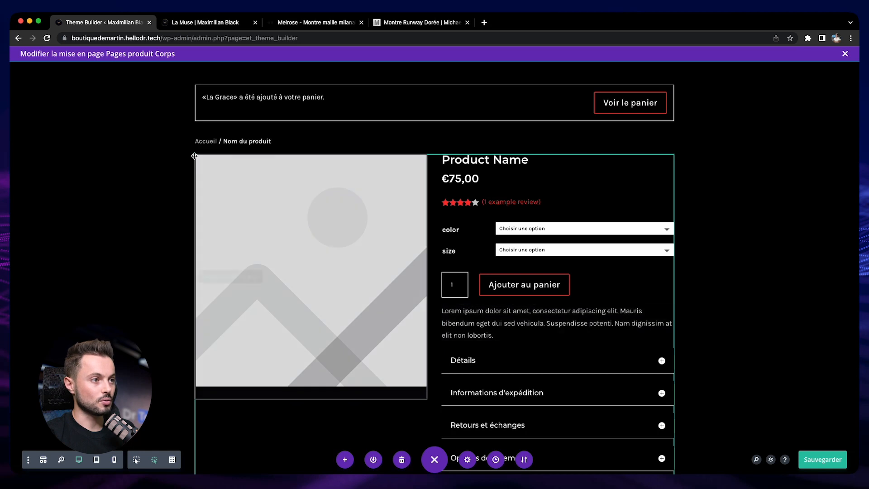
pyautogui.click(196, 22)
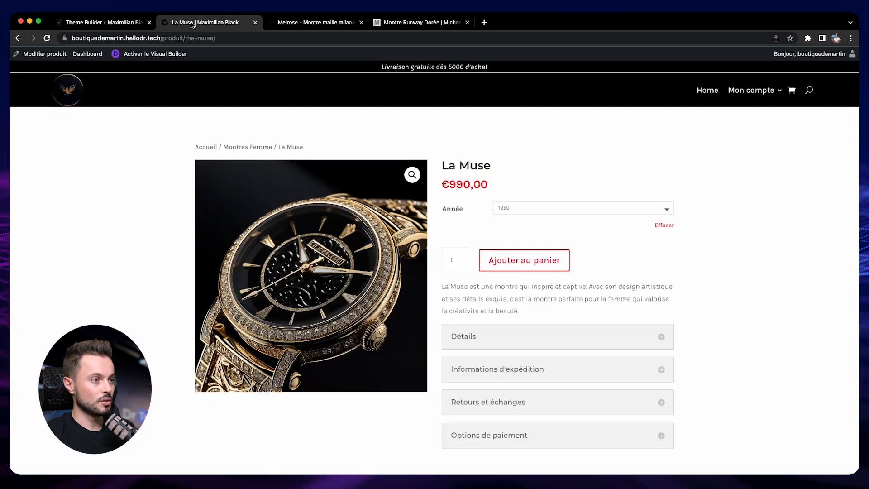
pyautogui.click(47, 38)
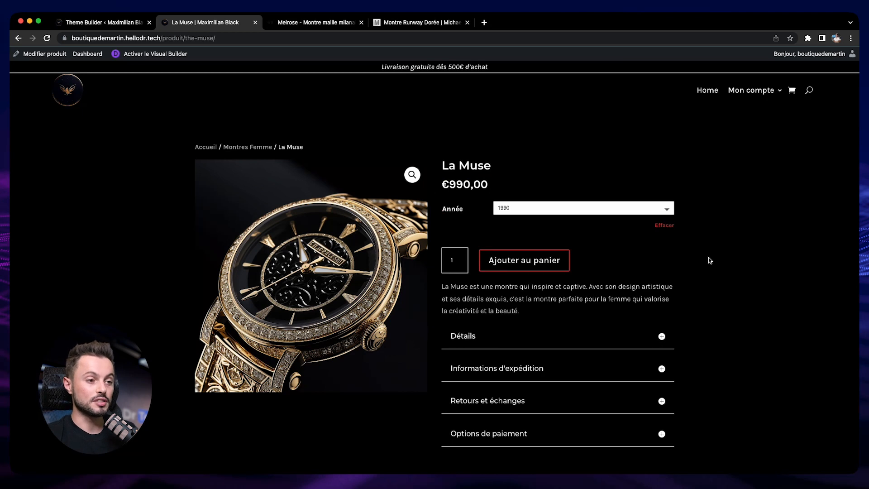
pyautogui.moveTo(433, 164); pyautogui.dragTo(500, 184)
pyautogui.click(541, 185)
pyautogui.click(589, 213)
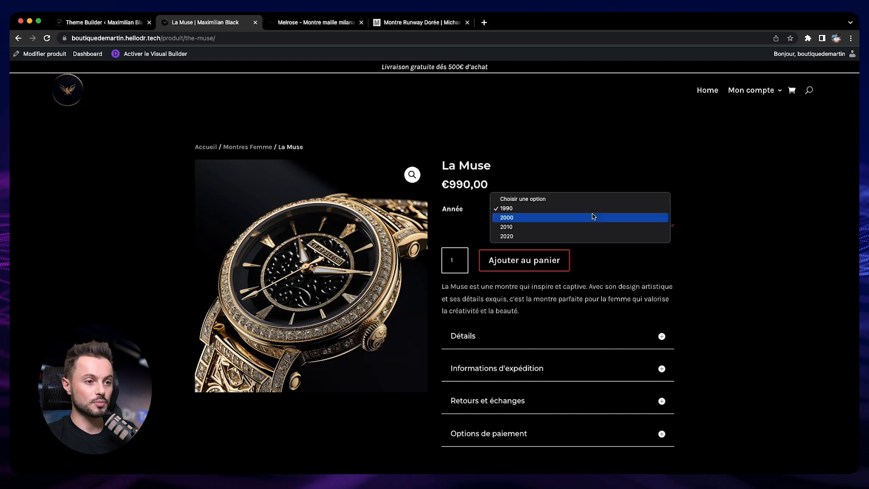
pyautogui.click(596, 225)
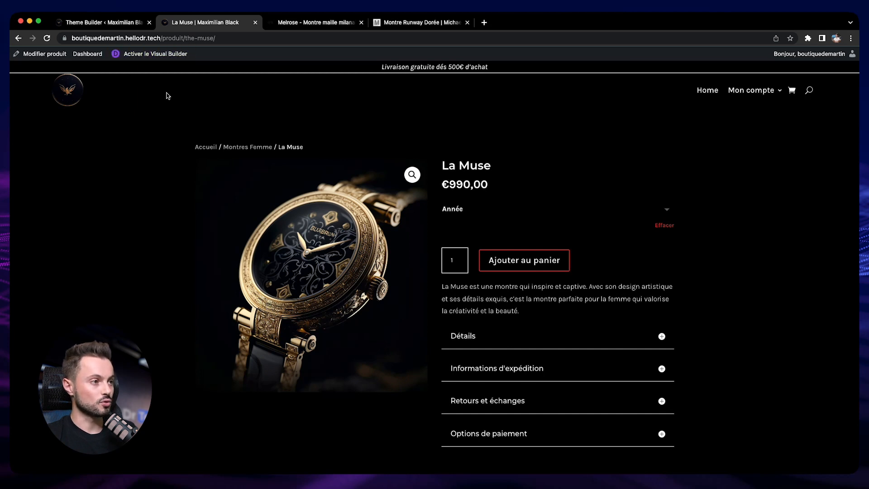
# Clear the focus background and focus text colors of the template's add-to-cart fields, save the module, and switch back to the La Muse page.
pyautogui.click(100, 23)
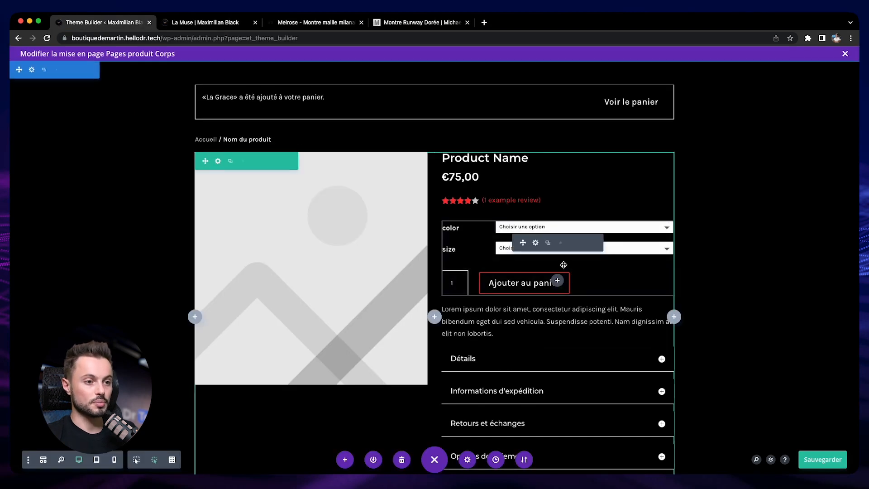
pyautogui.click(534, 243)
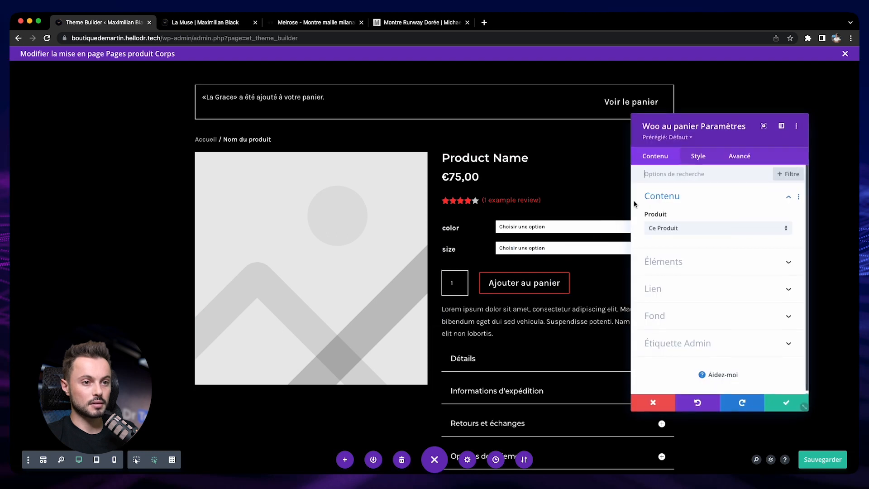
pyautogui.click(697, 159)
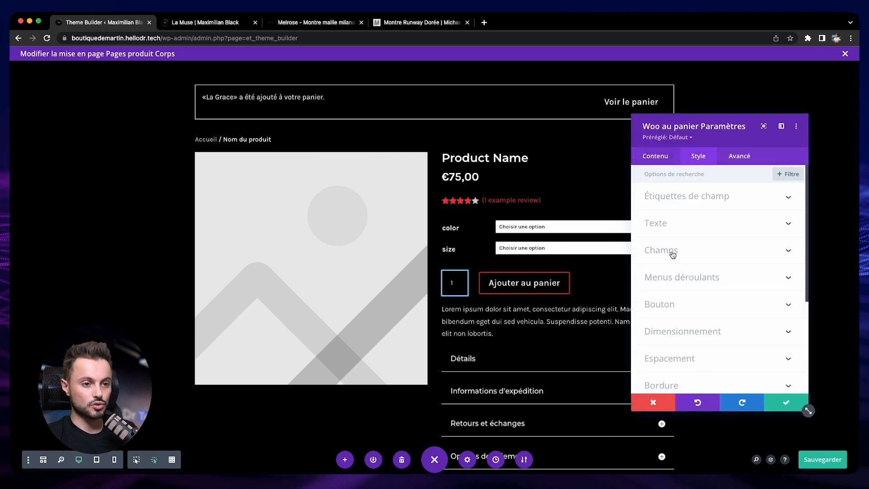
pyautogui.click(656, 250)
pyautogui.scroll(2, 661, 276)
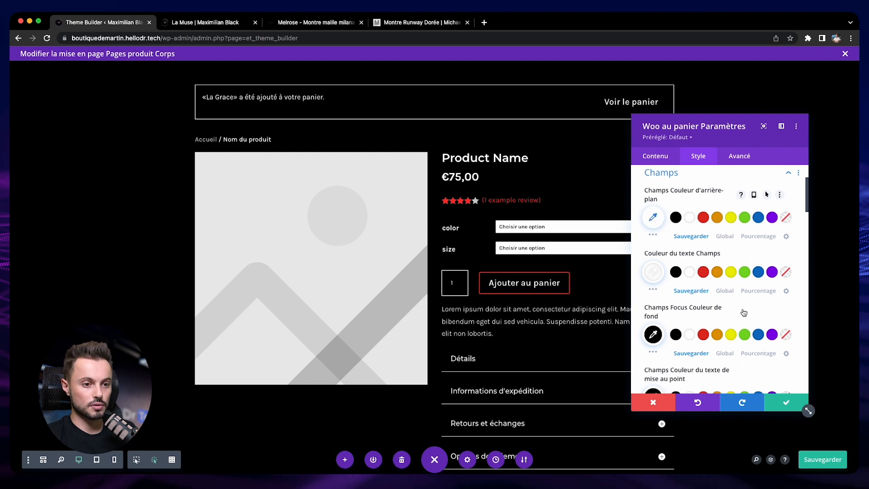
pyautogui.scroll(-1, 643, 302)
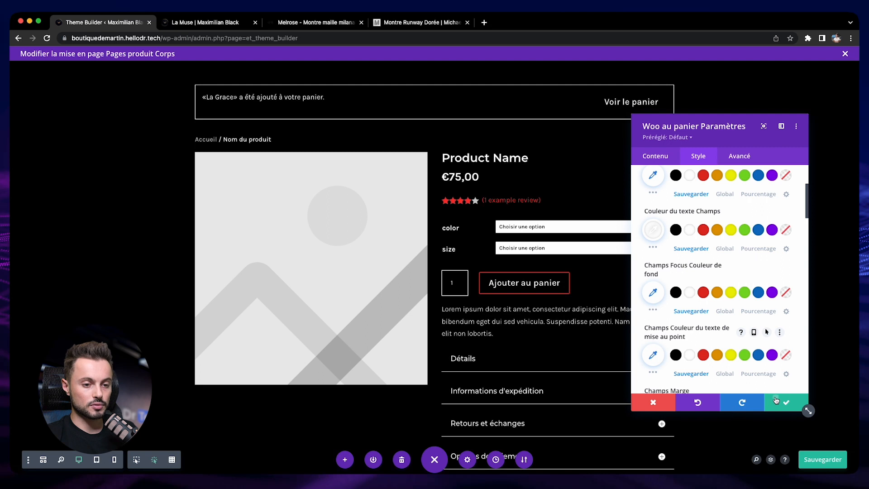
pyautogui.click(786, 402)
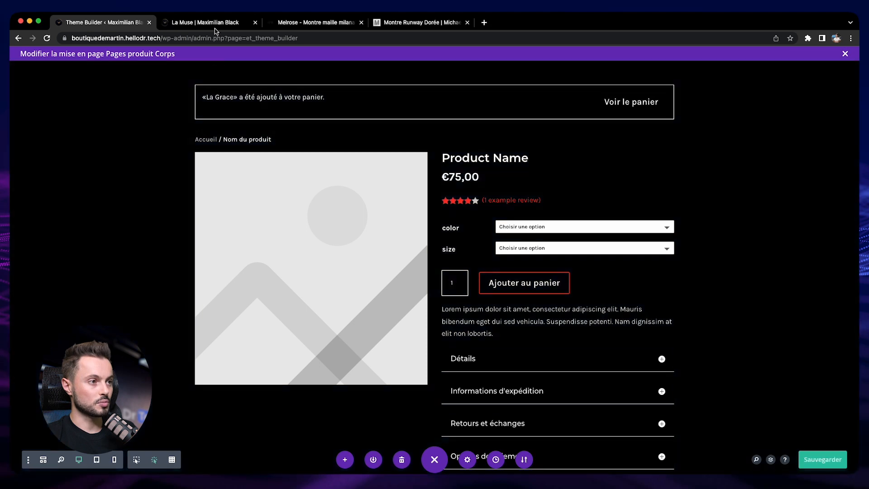
pyautogui.click(215, 24)
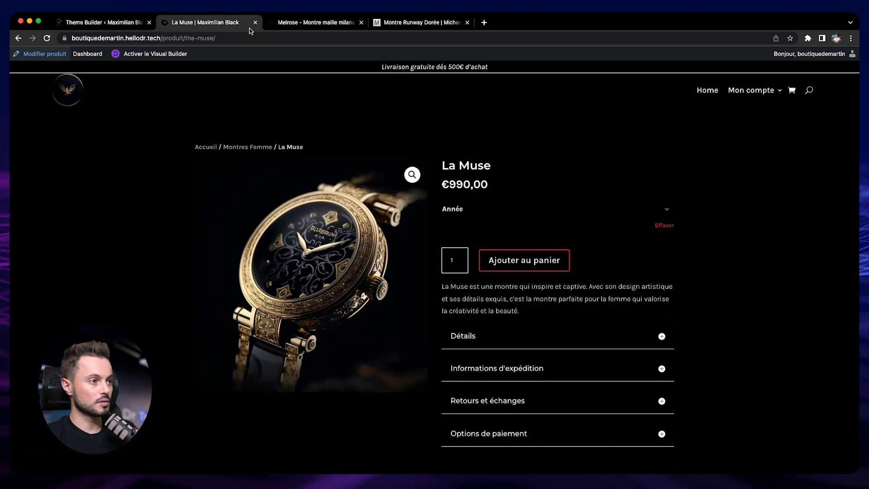
# Reload the La Muse product page and test the Année variations 2000 and 2010.
pyautogui.click(48, 37)
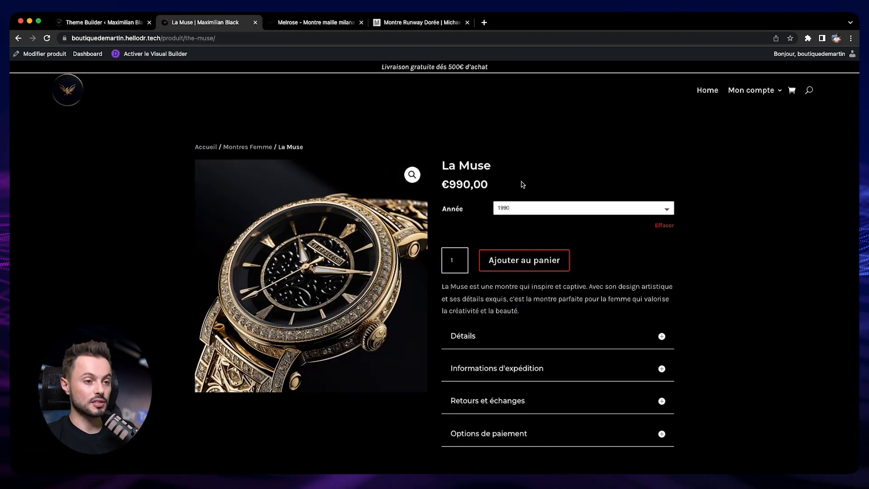
pyautogui.click(554, 206)
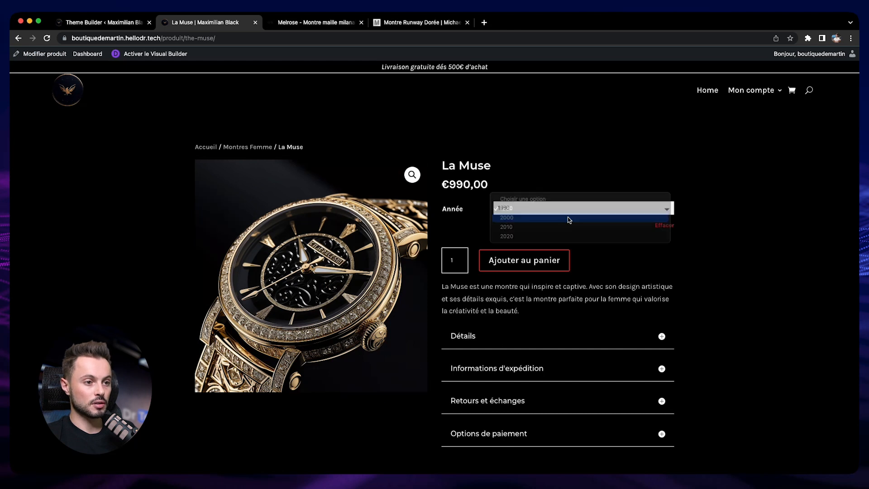
pyautogui.click(568, 218)
pyautogui.click(577, 209)
pyautogui.click(583, 218)
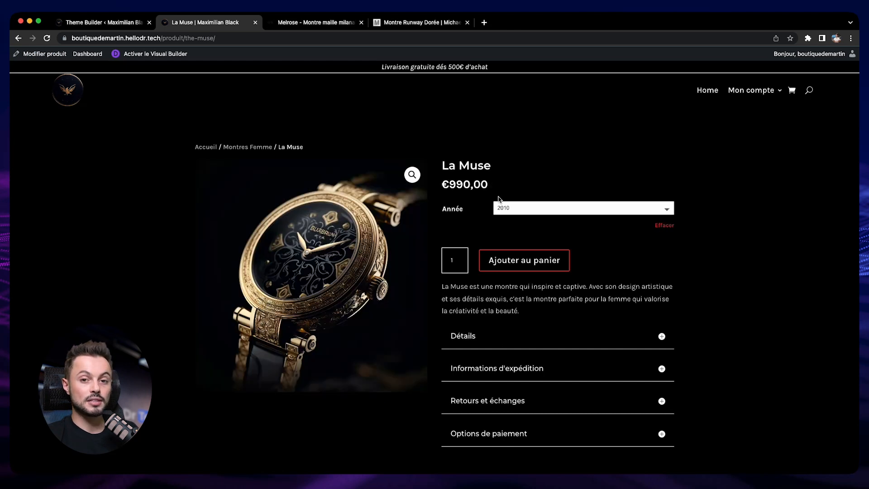
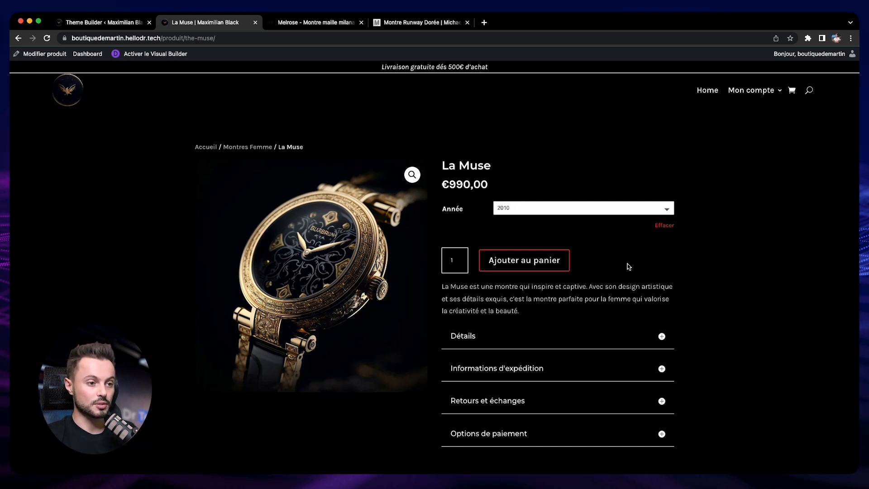
# Expand the Détails and Informations d'expédition toggles on the live page to check the readability of their text.
pyautogui.scroll(-1, 629, 266)
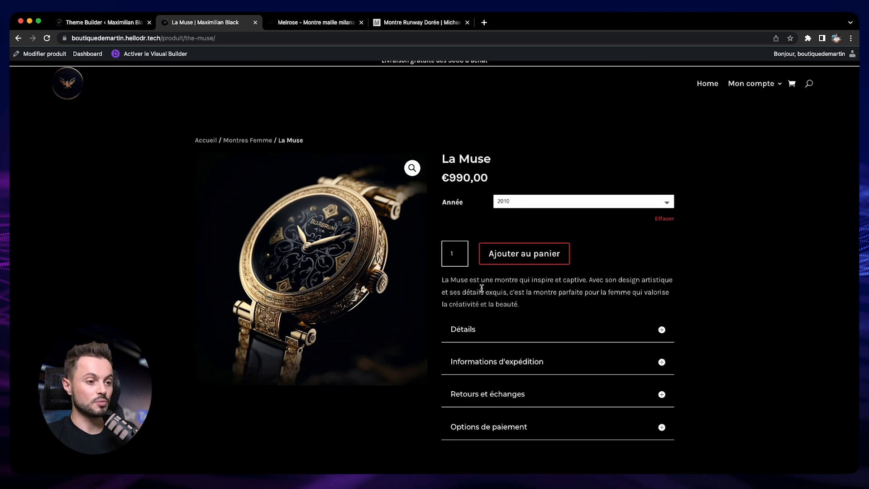
pyautogui.scroll(-2, 498, 294)
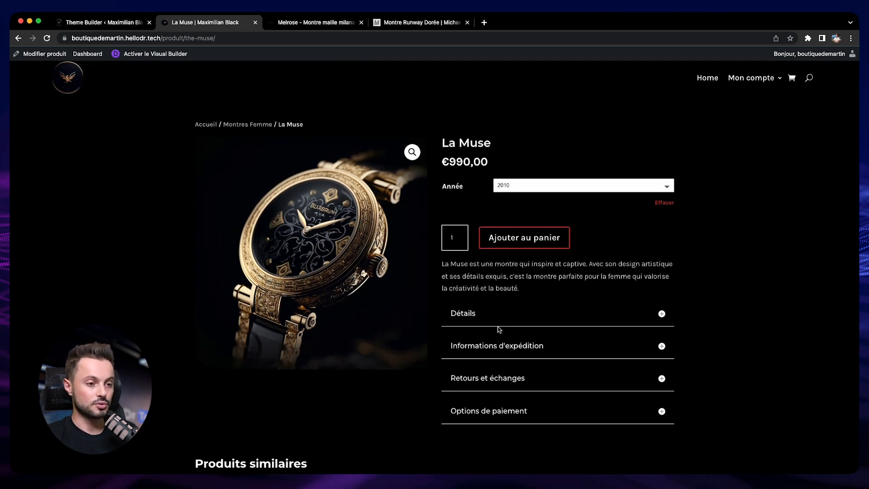
pyautogui.scroll(-1, 530, 348)
pyautogui.click(462, 304)
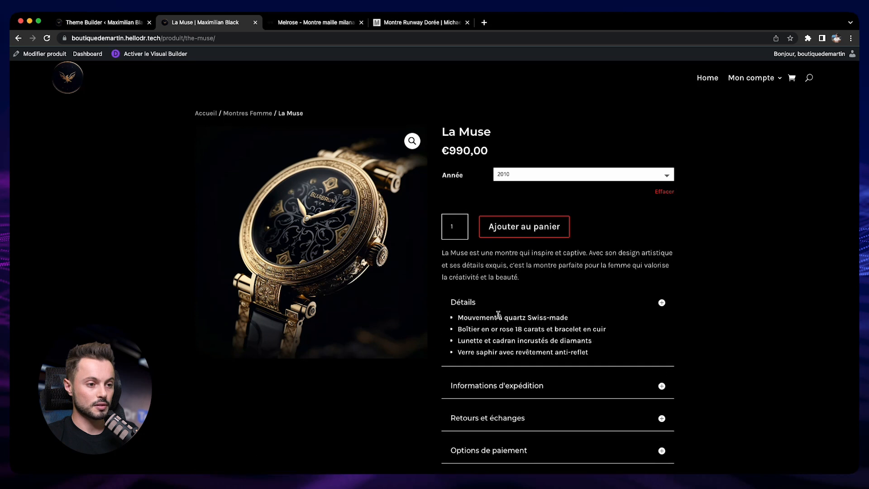
pyautogui.scroll(-3, 465, 362)
pyautogui.click(467, 378)
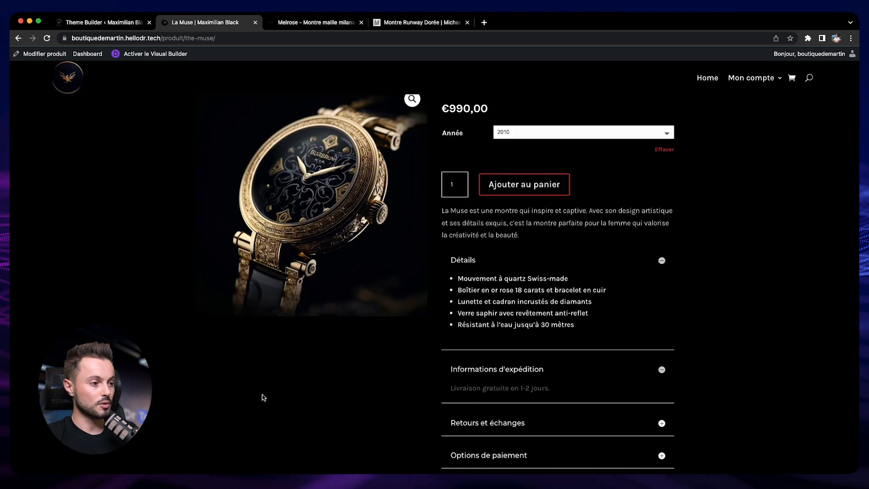
# Back in the Theme Builder, set the Informations d'expédition toggle's body text color to white and save the module.
pyautogui.click(104, 22)
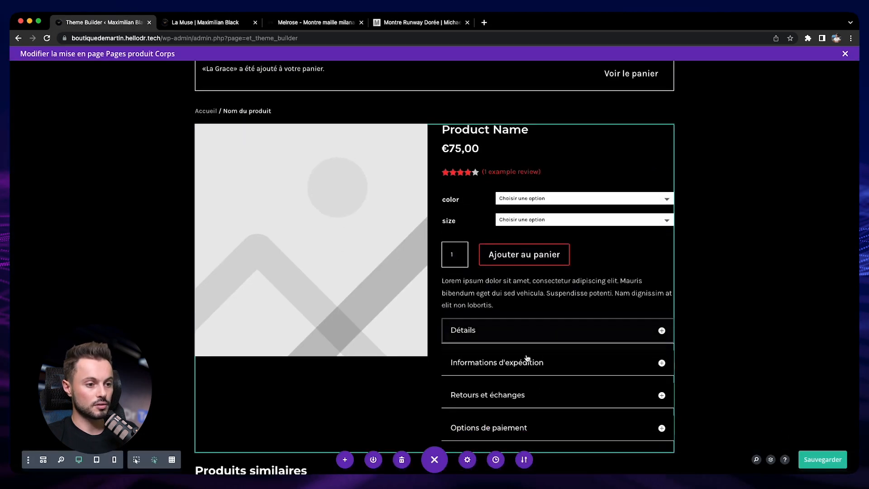
pyautogui.click(661, 359)
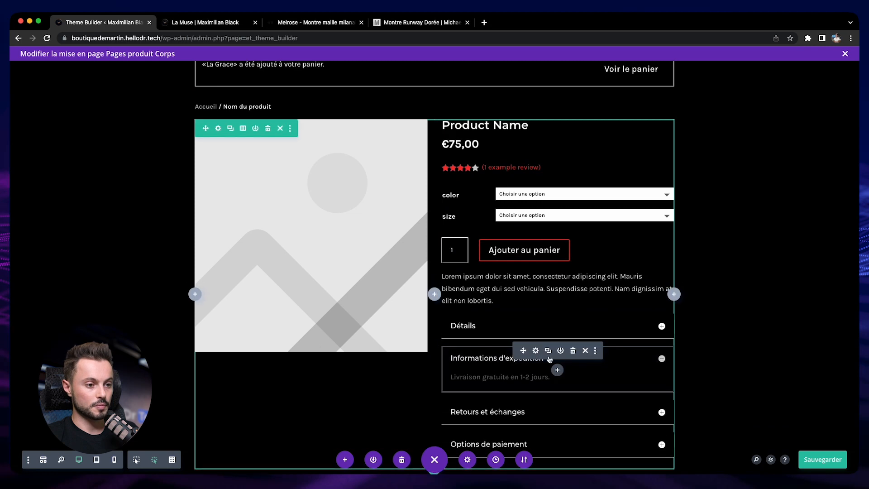
pyautogui.click(537, 351)
pyautogui.click(698, 155)
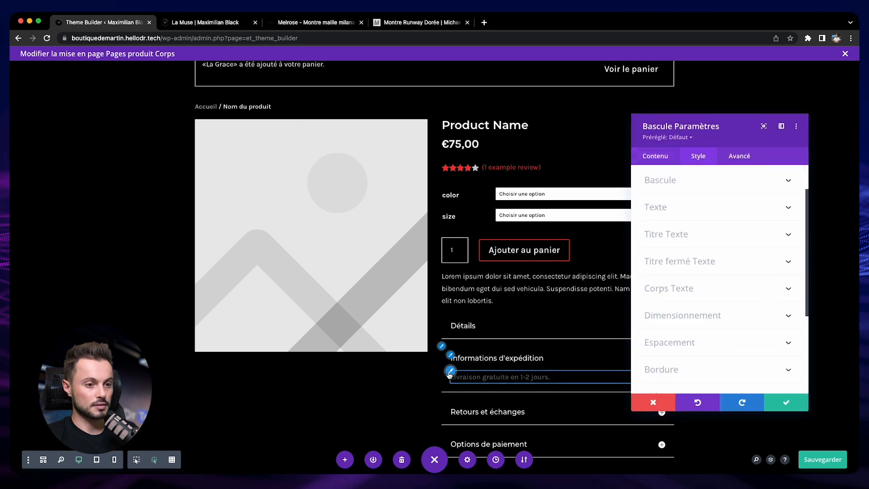
pyautogui.click(669, 287)
pyautogui.click(689, 378)
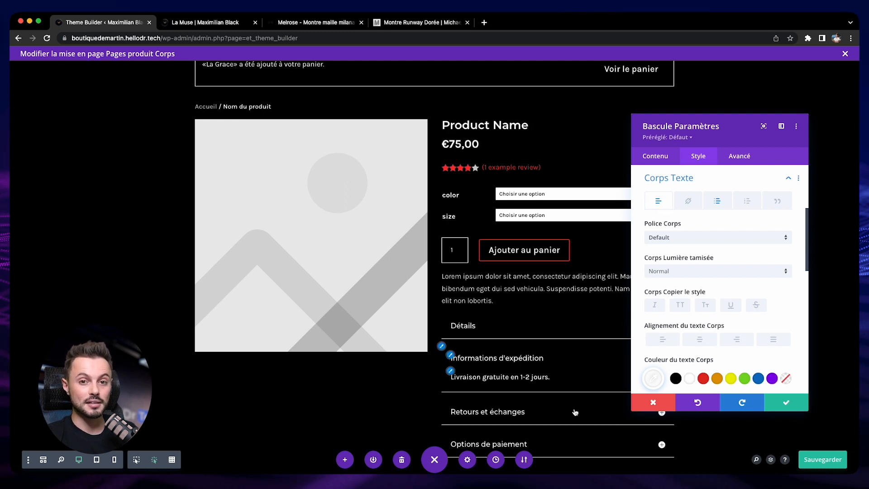
pyautogui.scroll(-1, 570, 416)
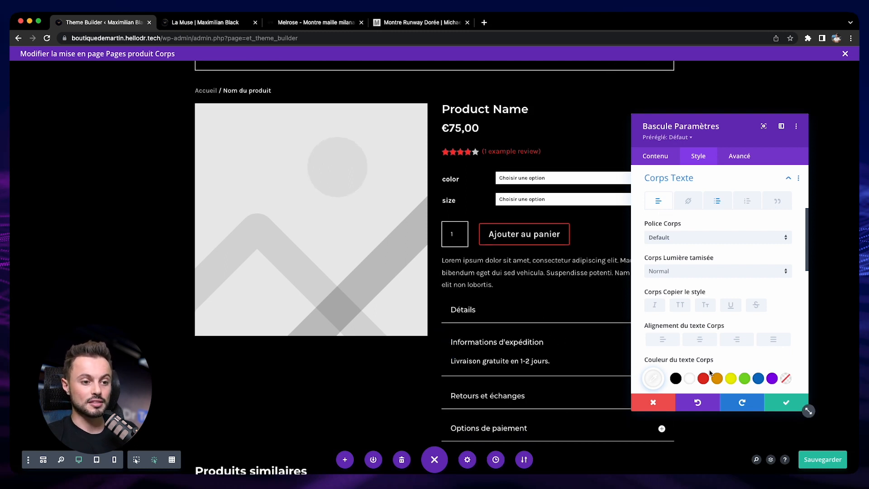
pyautogui.scroll(-2, 537, 333)
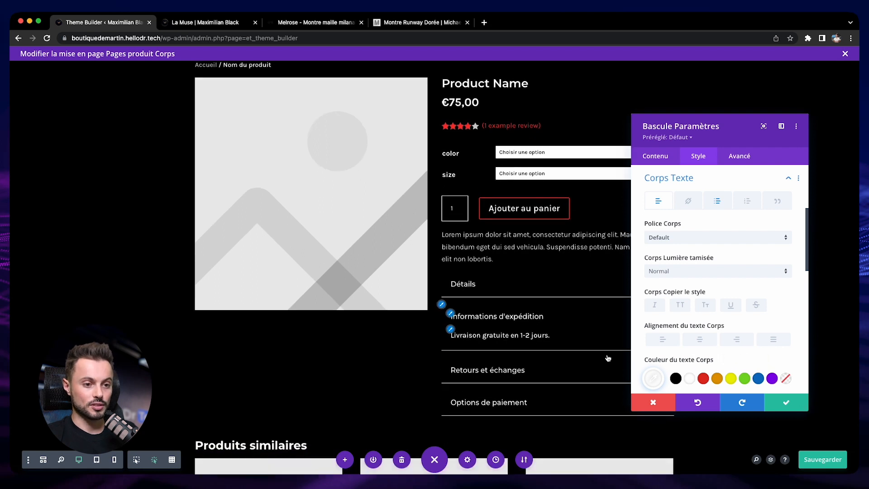
pyautogui.click(788, 401)
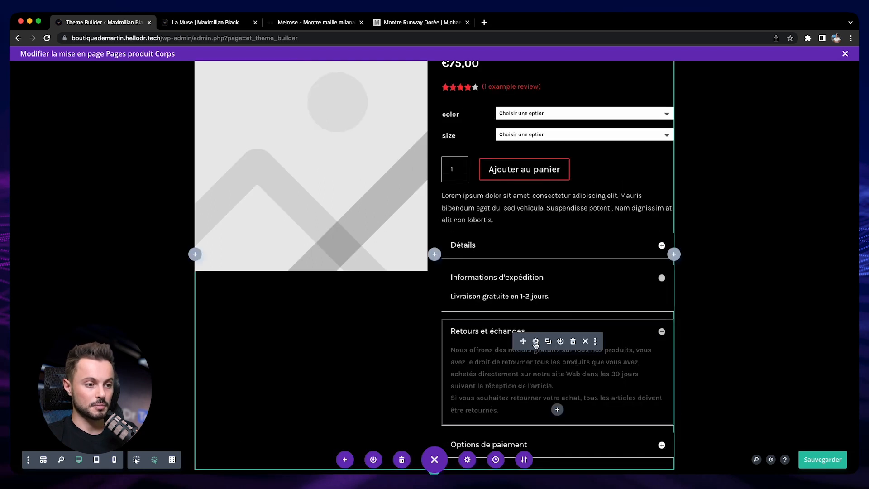
# Set the Retours et échanges toggle's body text color to white and save the module.
pyautogui.click(535, 342)
pyautogui.click(449, 344)
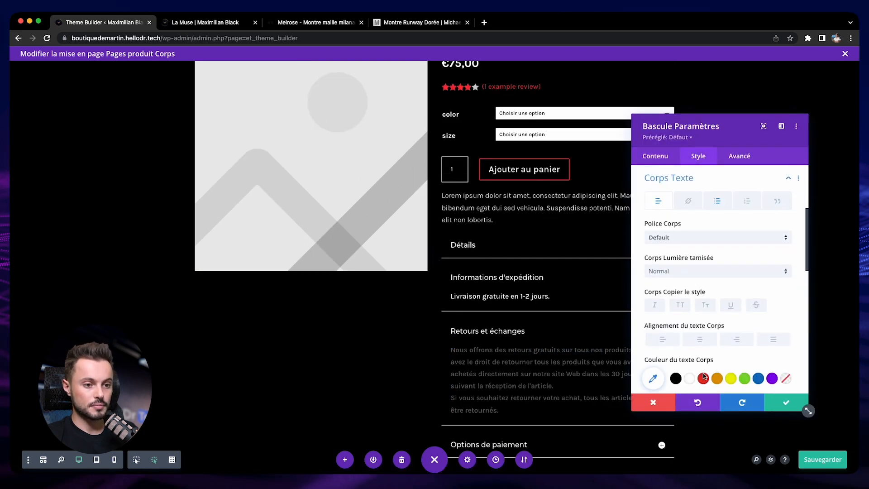
pyautogui.click(788, 402)
# Expand the Options de paiement toggle to check its text color, and save the product page layout.
pyautogui.scroll(-3, 669, 435)
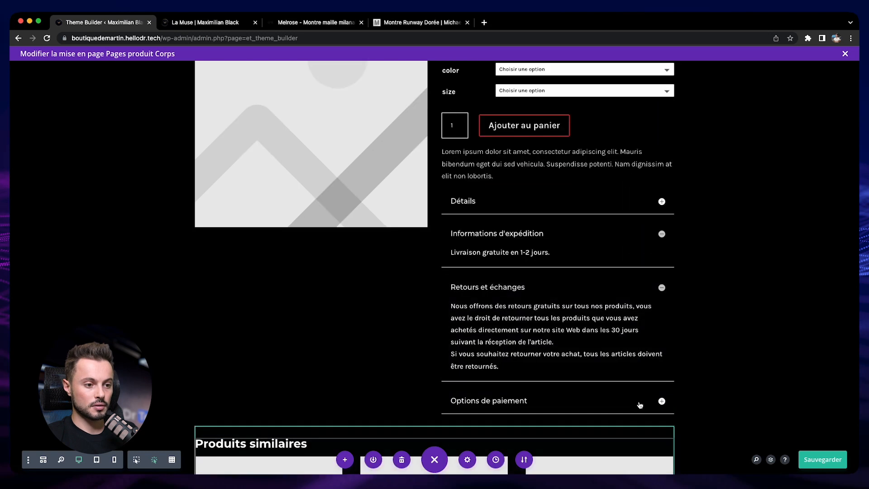
pyautogui.click(661, 401)
pyautogui.scroll(-1, 576, 376)
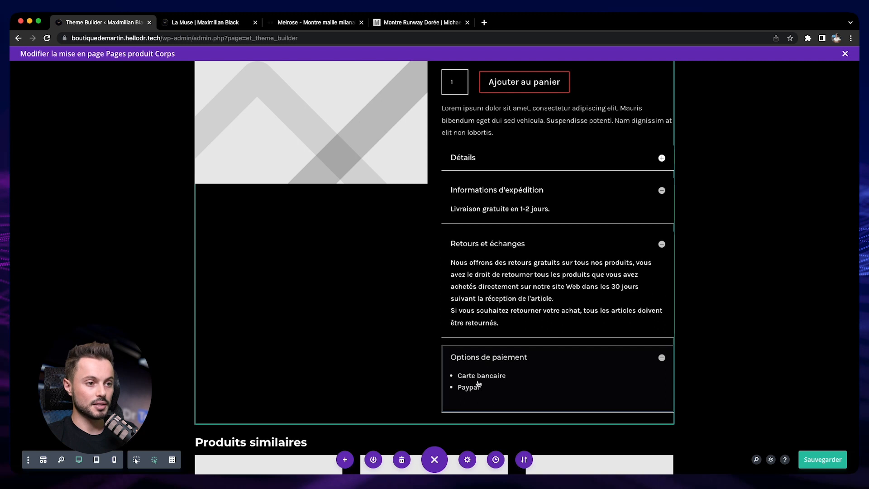
pyautogui.scroll(1, 498, 399)
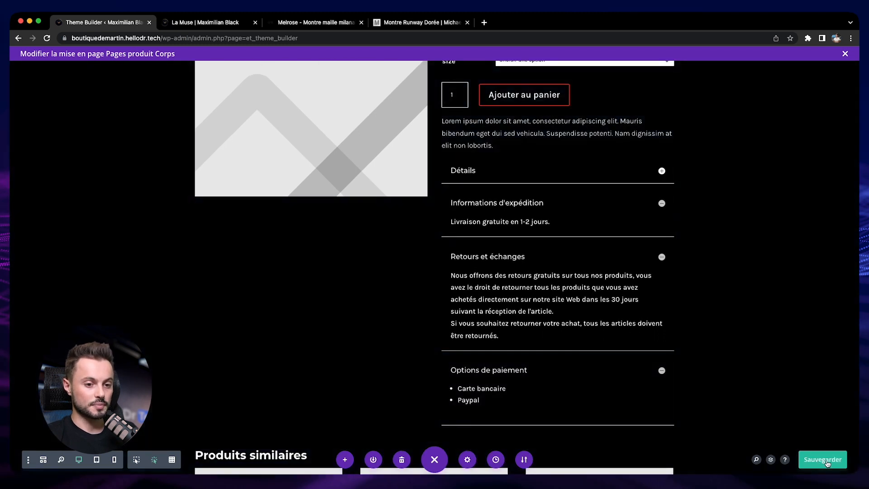
pyautogui.click(825, 459)
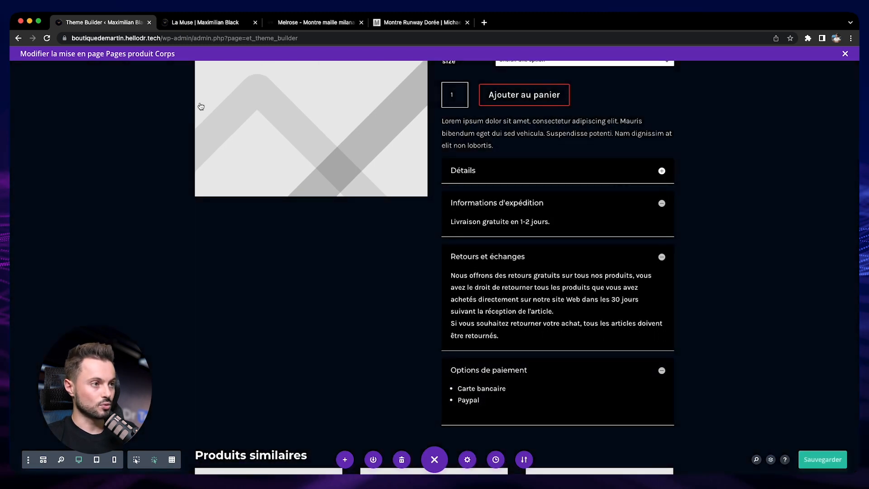
# Reload the La Muse page and expand, then collapse, Informations d'expédition and Retours et échanges to check their body text.
pyautogui.click(183, 24)
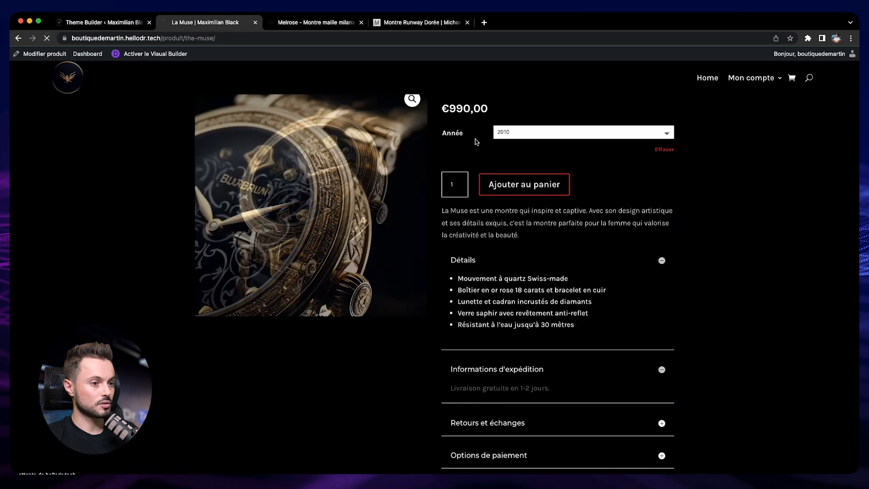
pyautogui.click(662, 292)
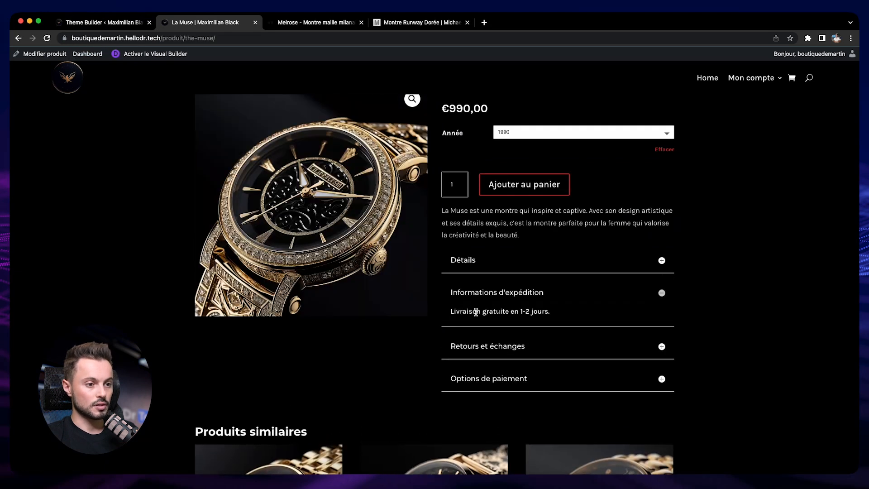
pyautogui.click(656, 353)
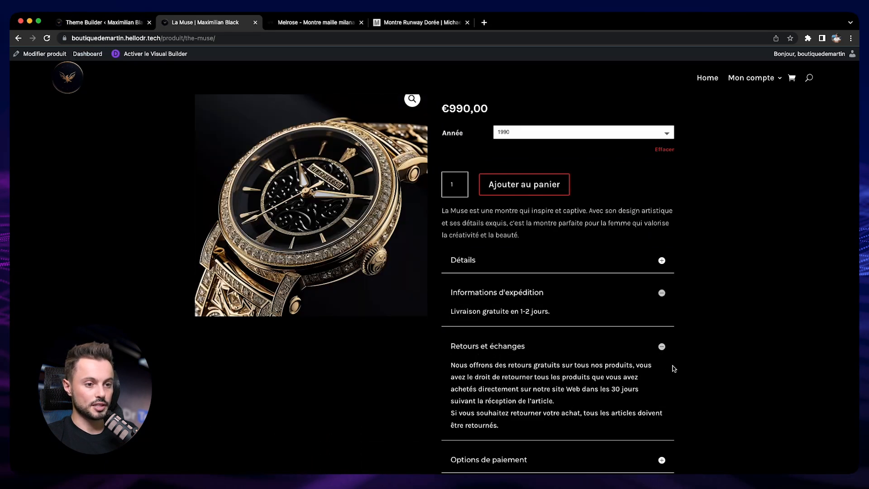
pyautogui.click(662, 348)
pyautogui.click(661, 293)
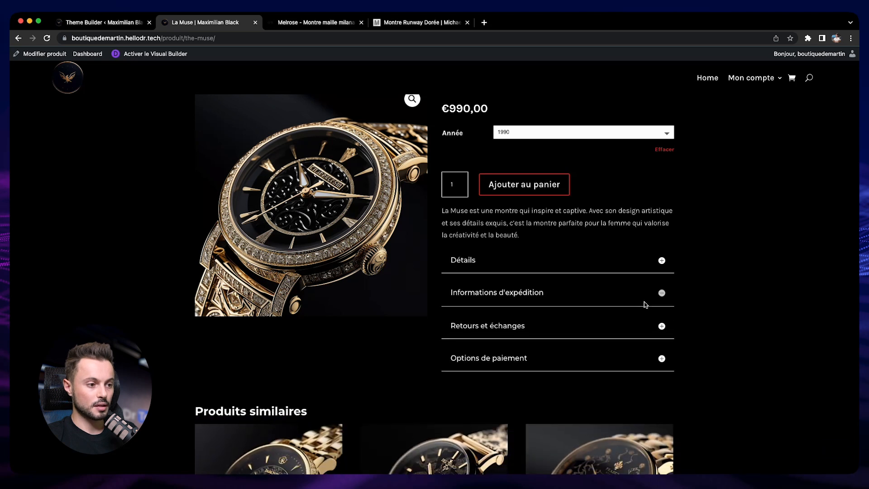
# Review the full La Muse page down to the related products and their image overlays.
pyautogui.scroll(-4, 451, 216)
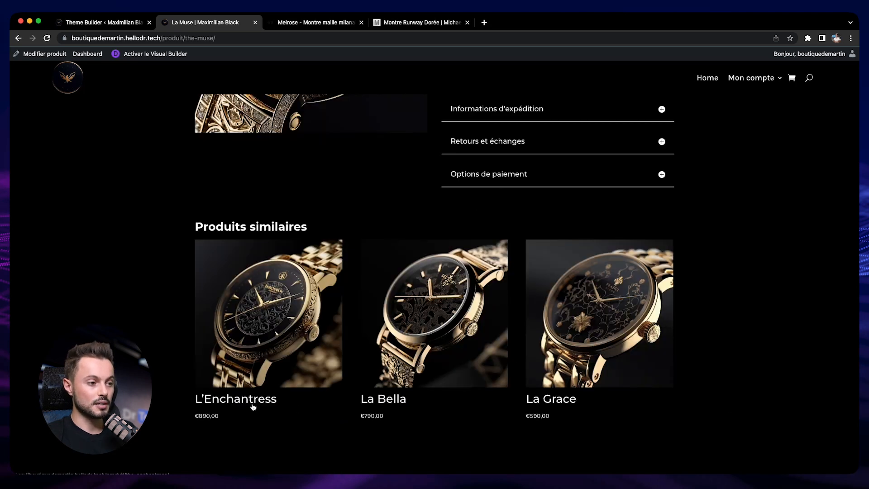
pyautogui.scroll(4, 139, 319)
pyautogui.scroll(2, 140, 319)
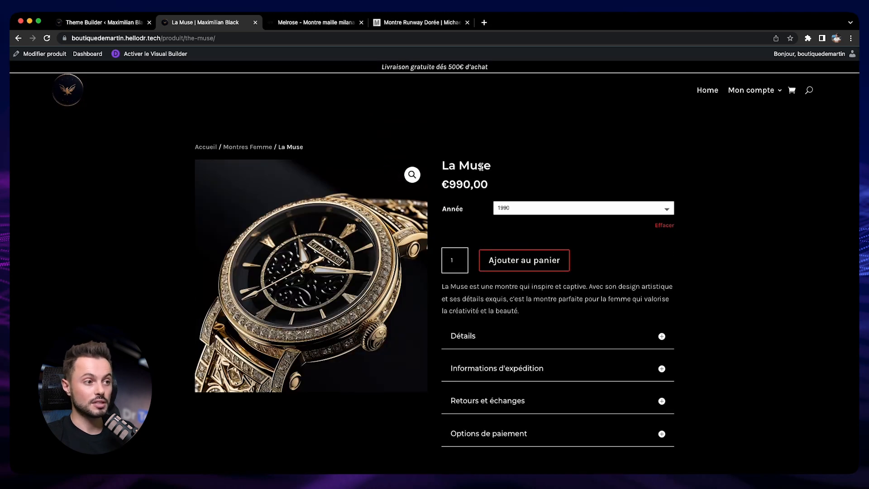
pyautogui.scroll(-5, 140, 198)
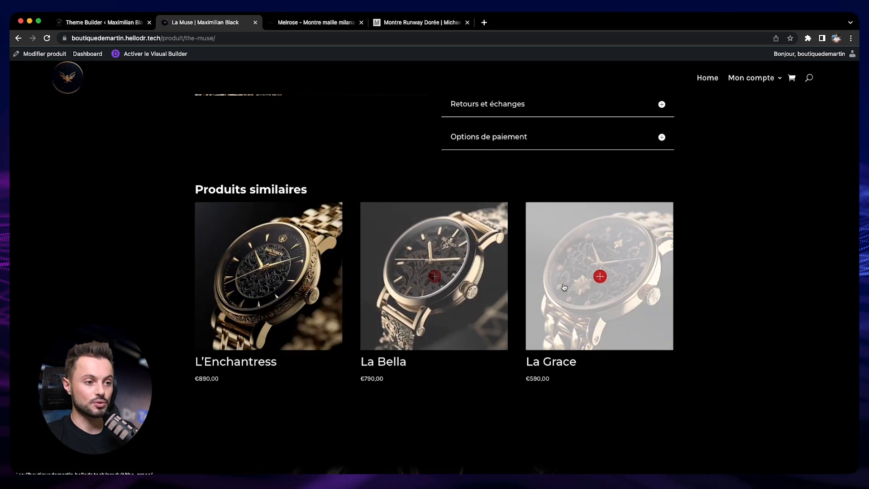
# In the Theme Builder, open the related products module's overlay style settings and set the overlay icon color to black.
pyautogui.click(104, 22)
pyautogui.scroll(-5, 524, 308)
pyautogui.scroll(-2, 524, 307)
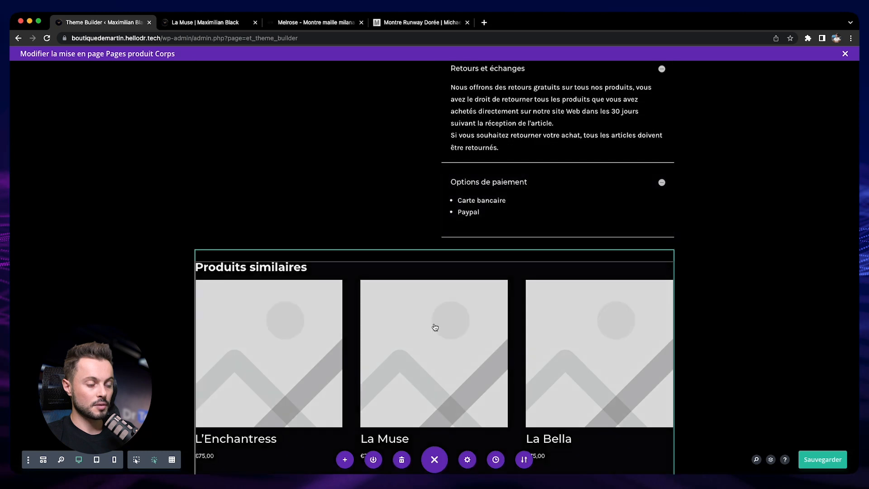
pyautogui.click(414, 285)
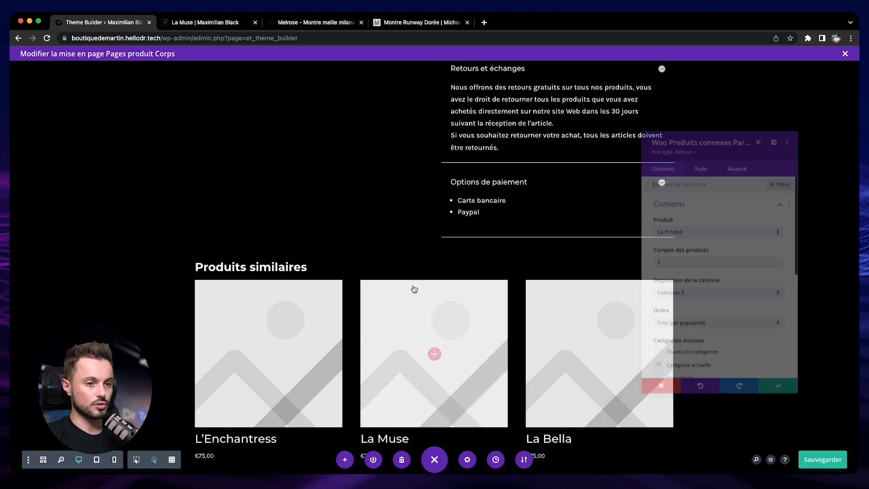
pyautogui.click(698, 156)
pyautogui.click(678, 197)
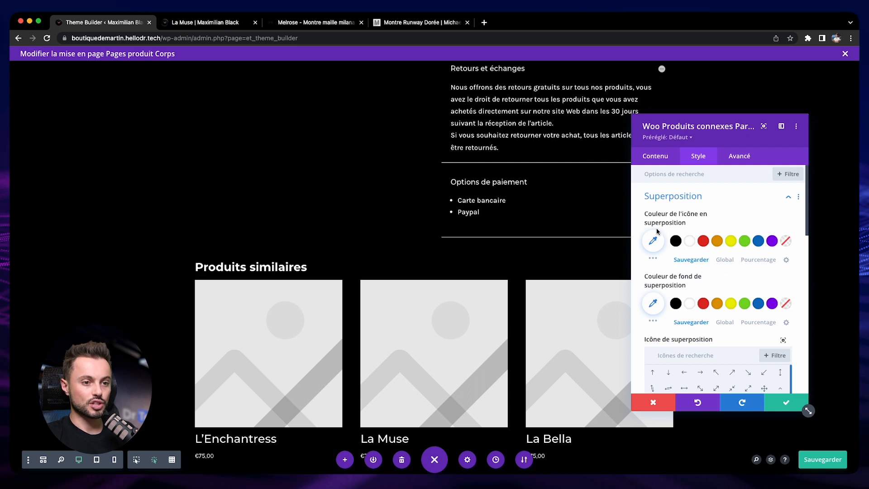
pyautogui.click(676, 241)
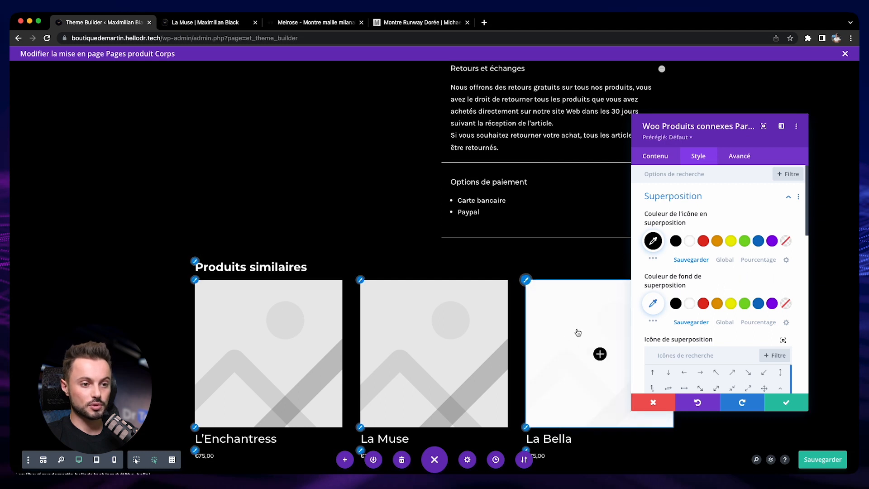
# Try red and orange for the related products' overlay background, then make it semi-transparent black, rgba(0,0,0,0.43).
pyautogui.click(703, 304)
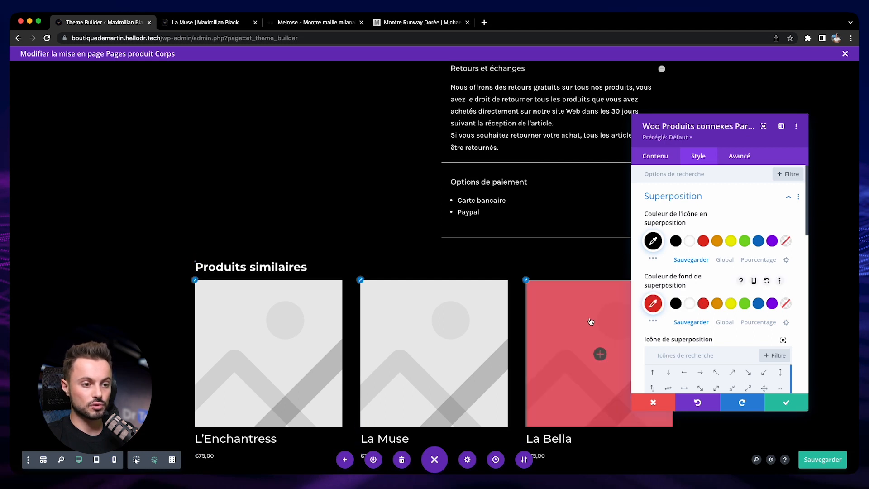
pyautogui.click(717, 304)
pyautogui.click(675, 303)
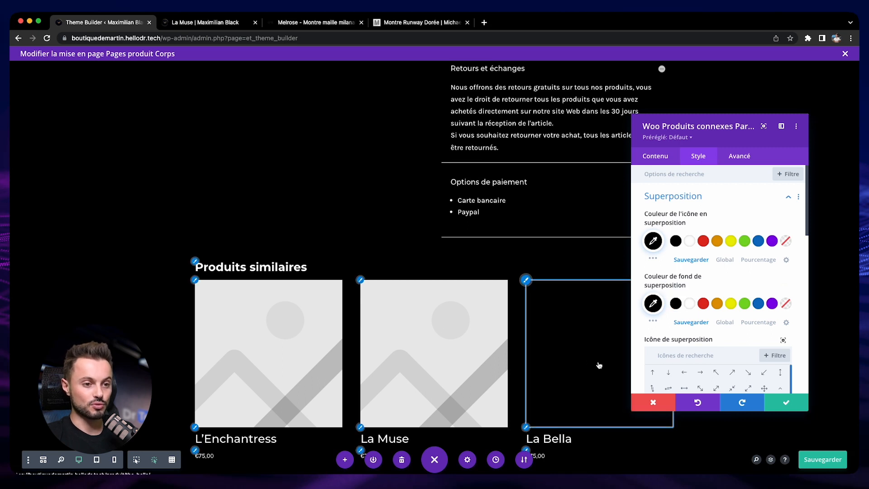
pyautogui.scroll(-1, 656, 281)
pyautogui.click(654, 271)
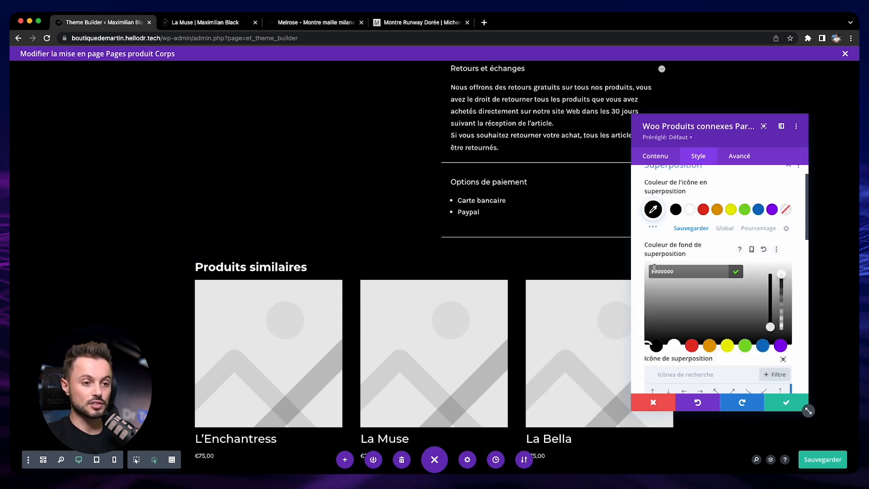
pyautogui.moveTo(783, 276); pyautogui.dragTo(784, 315)
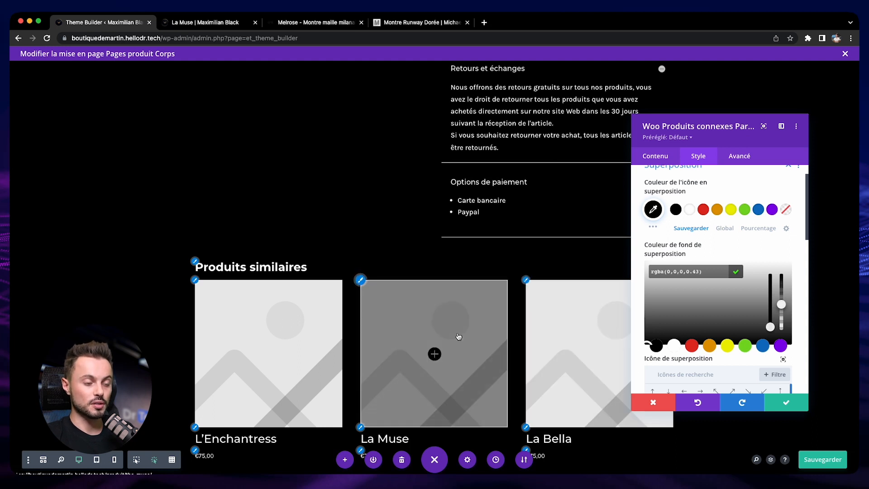
# Make the related products' overlay icon red, choose the circled right arrow as the icon, and save the module and layout.
pyautogui.scroll(1, 638, 275)
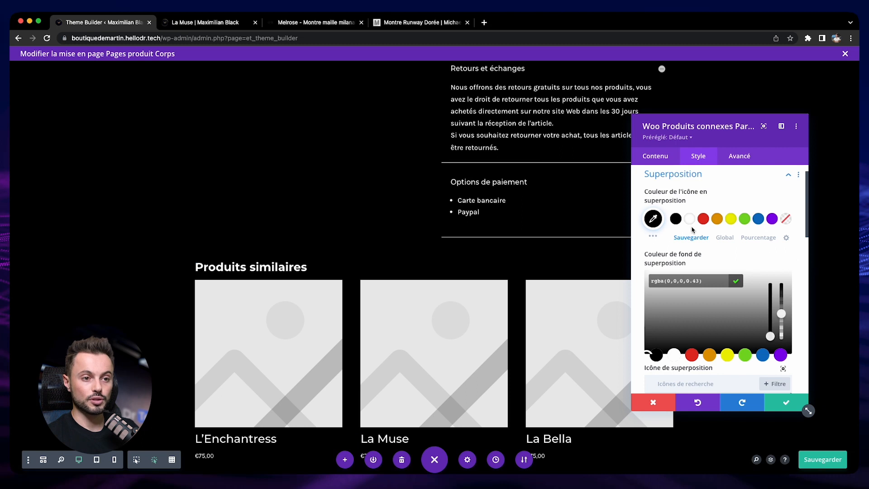
pyautogui.click(703, 218)
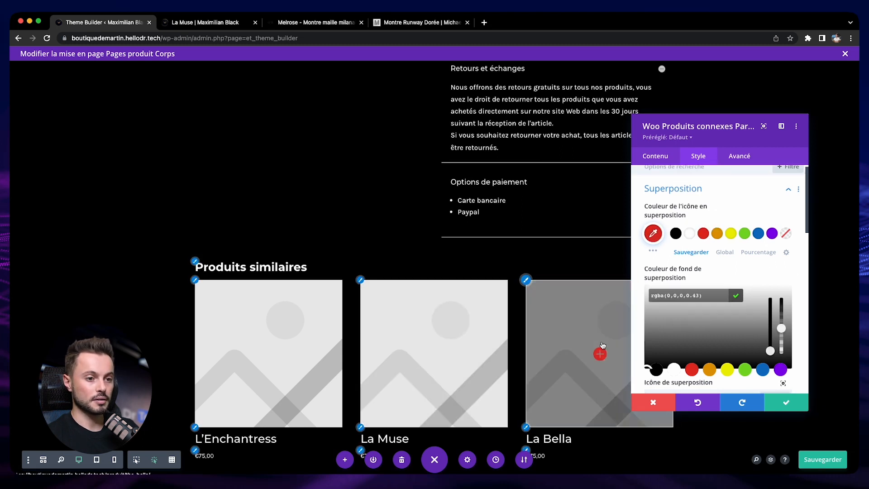
pyautogui.scroll(-3, 670, 321)
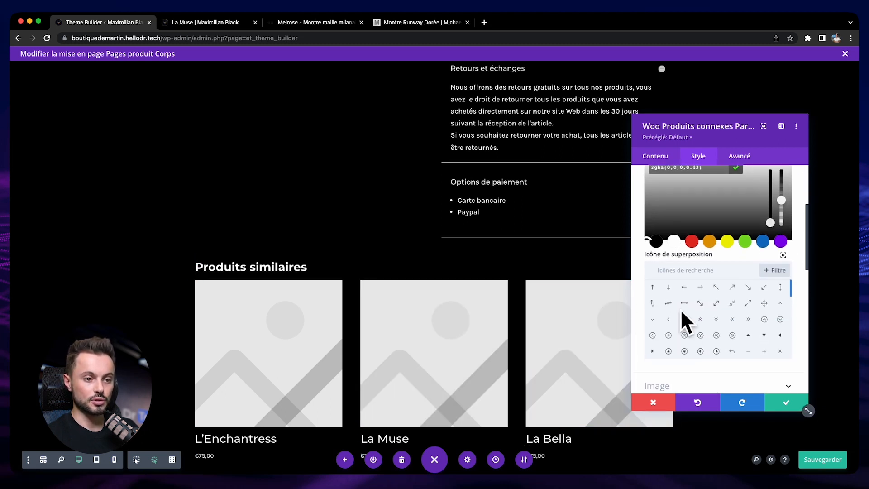
pyautogui.click(642, 321)
pyautogui.click(668, 337)
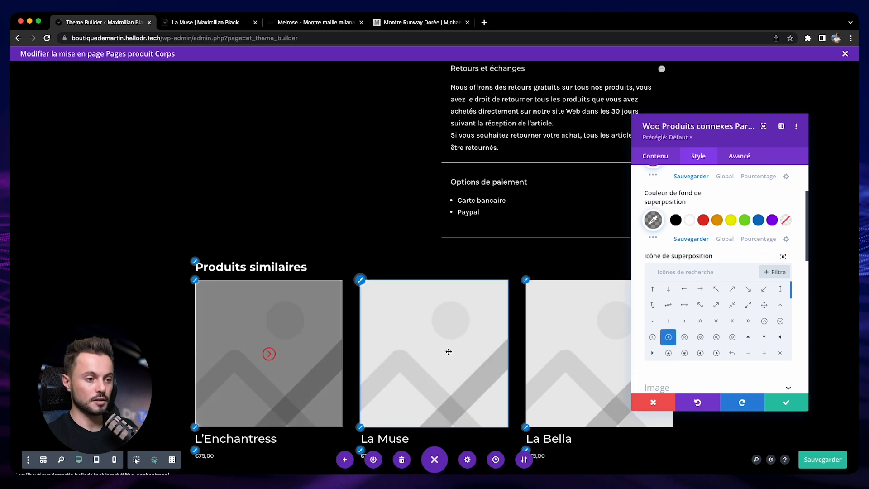
pyautogui.click(786, 402)
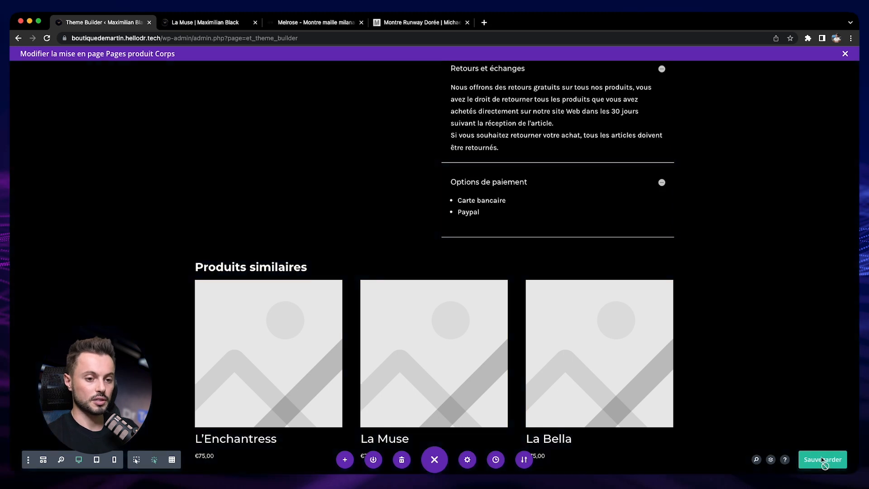
pyautogui.click(823, 459)
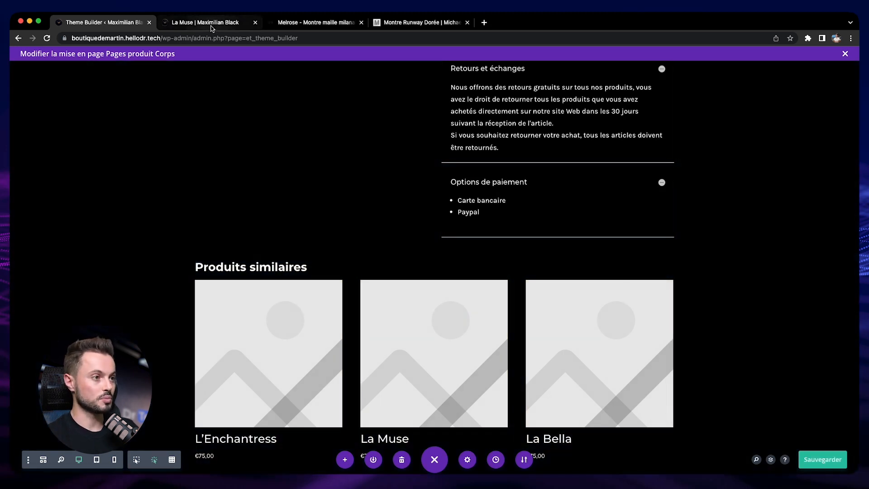
# Reload the live La Muse page and check the related products' image overlays, returning to the product summary.
pyautogui.click(209, 23)
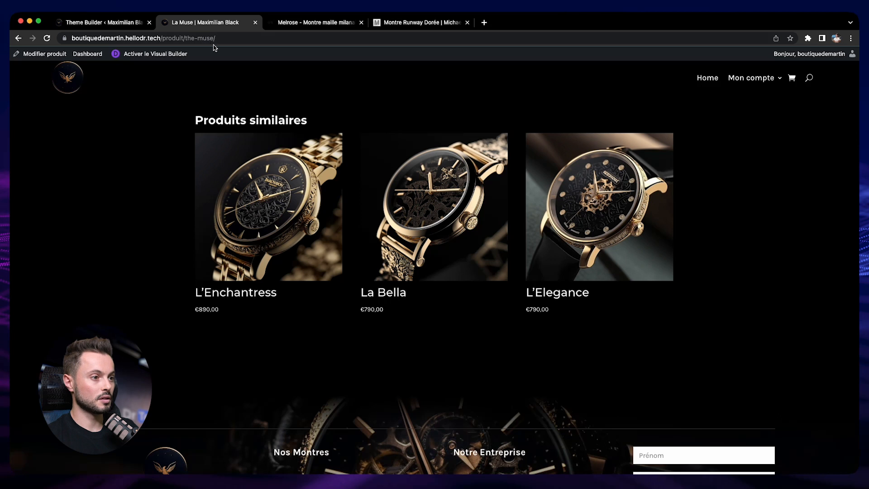
pyautogui.click(47, 38)
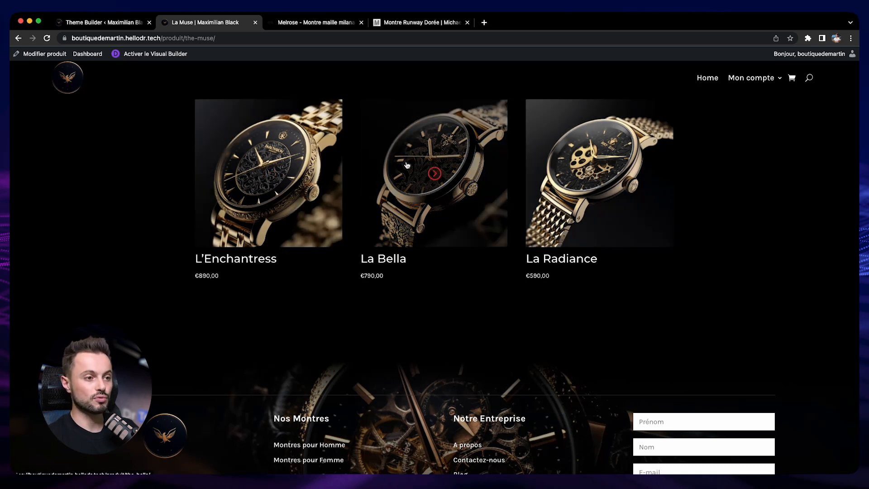
pyautogui.scroll(10, 478, 188)
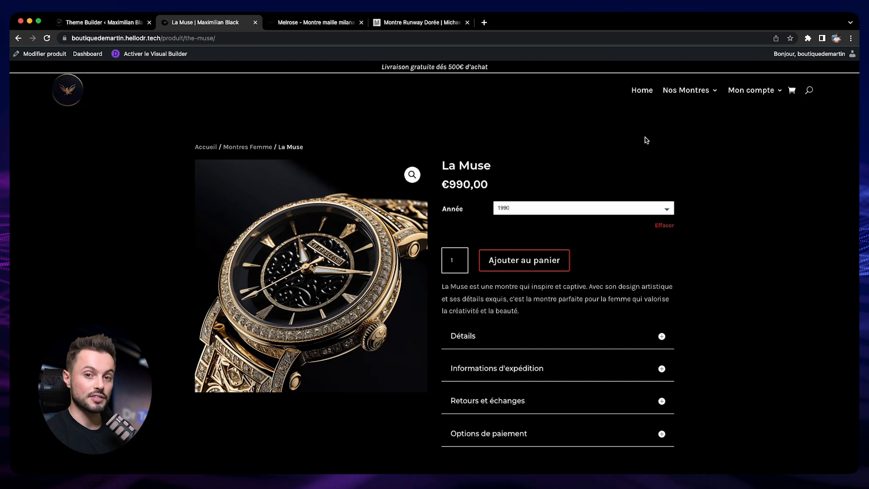
# Return to the Theme Builder and review the product template in tablet view down to the related products.
pyautogui.click(96, 23)
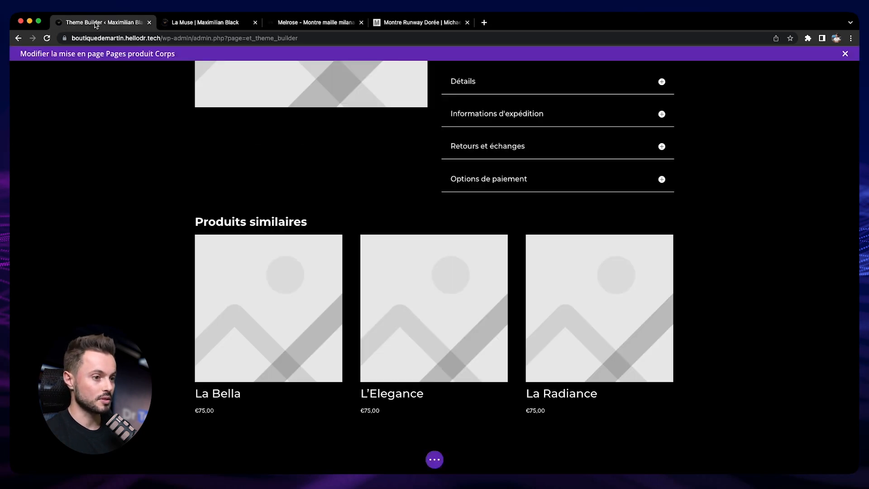
pyautogui.click(434, 460)
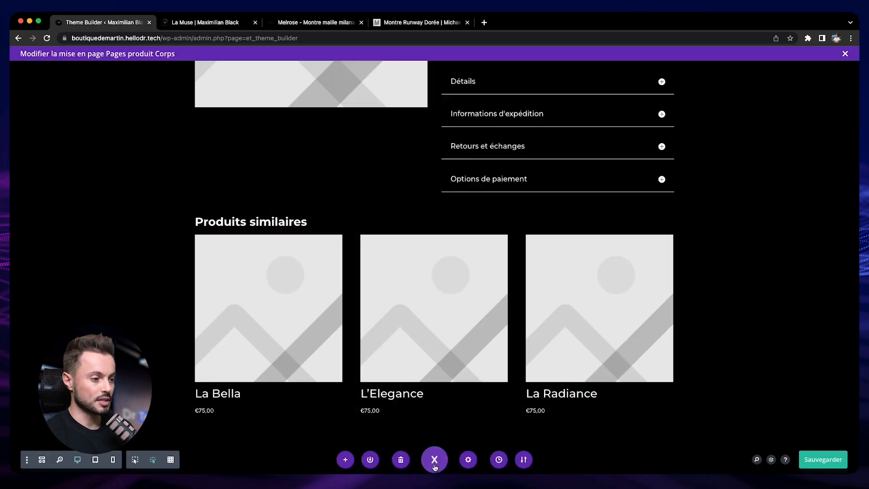
pyautogui.click(97, 459)
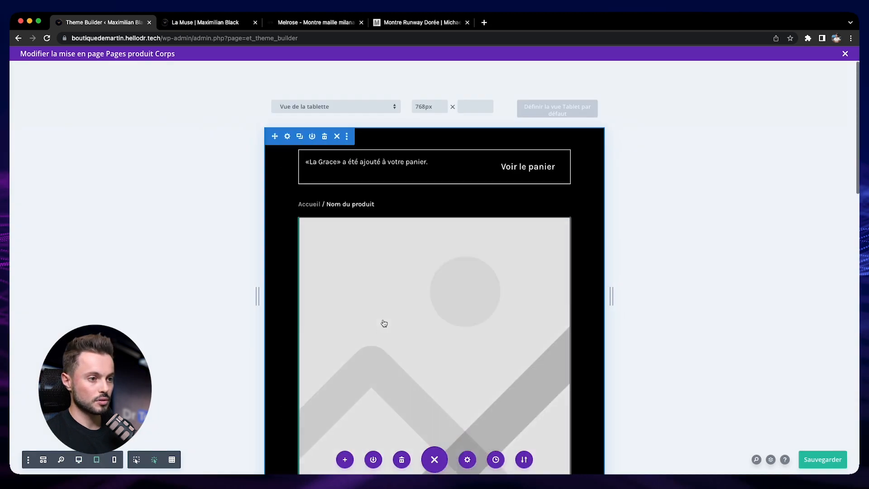
pyautogui.scroll(-8, 387, 224)
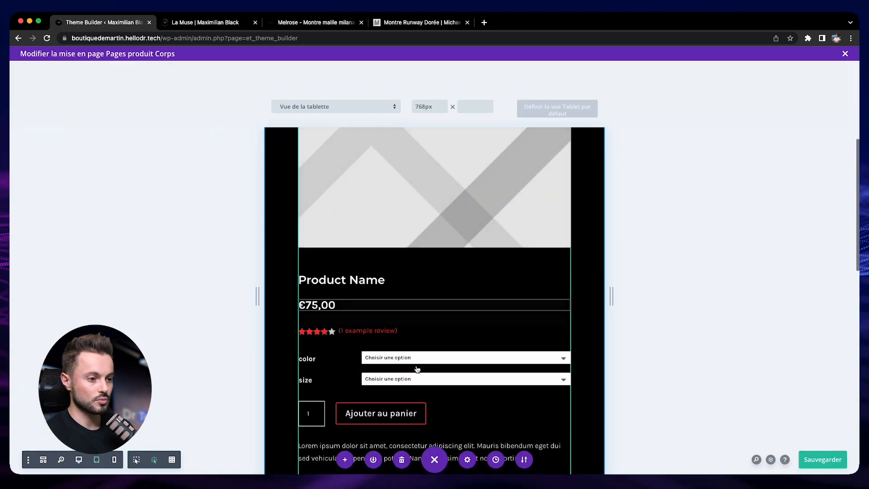
pyautogui.scroll(-5, 421, 344)
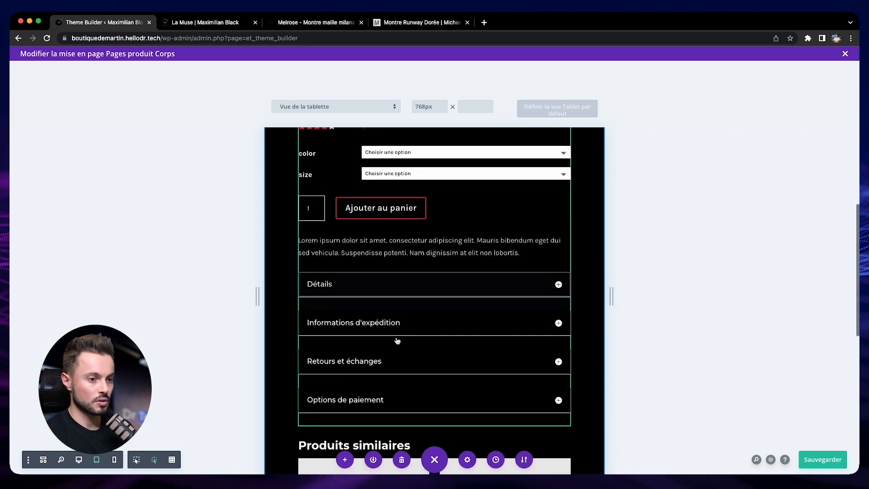
pyautogui.scroll(-10, 423, 343)
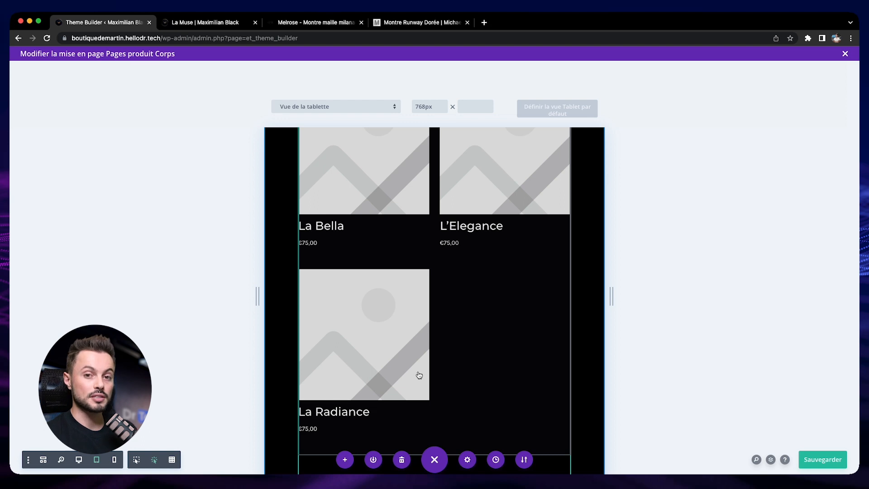
pyautogui.scroll(3, 418, 372)
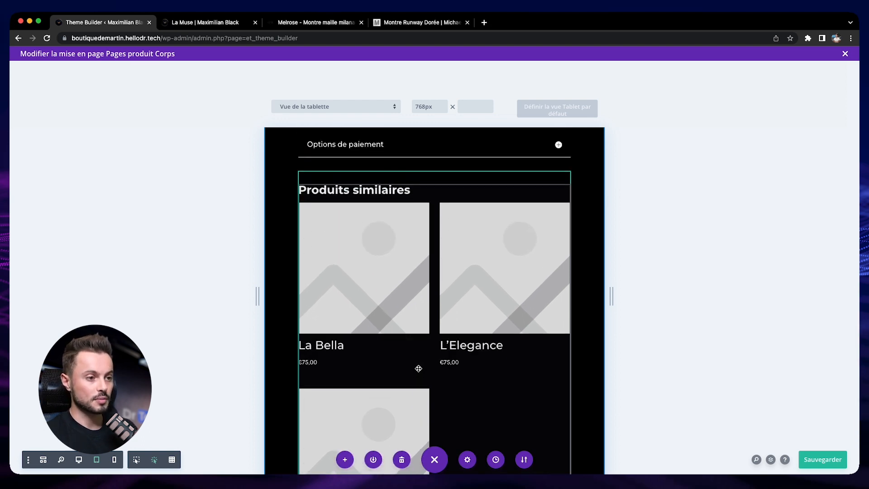
# Set the related products module to 4 products in 4 columns, check the desktop, tablet and phone views, and apply the settings.
pyautogui.click(363, 268)
pyautogui.moveTo(668, 265); pyautogui.dragTo(638, 265)
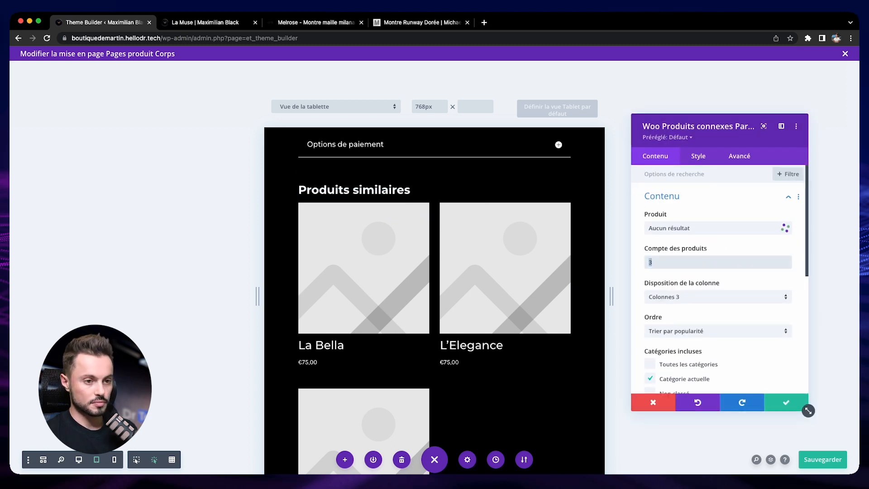
pyautogui.write('4')
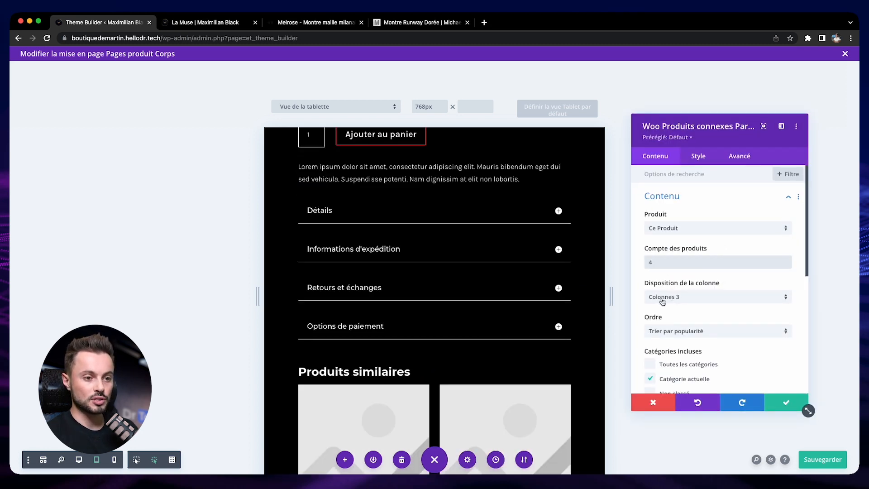
pyautogui.scroll(-3, 515, 304)
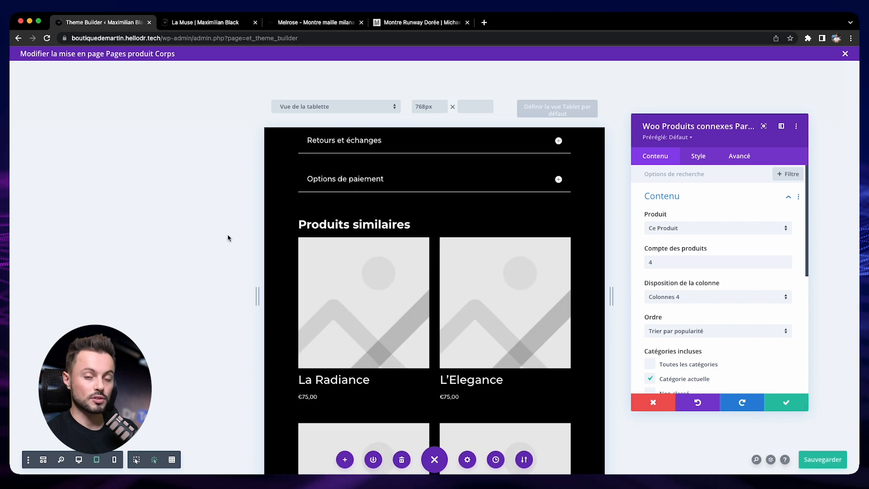
pyautogui.click(79, 459)
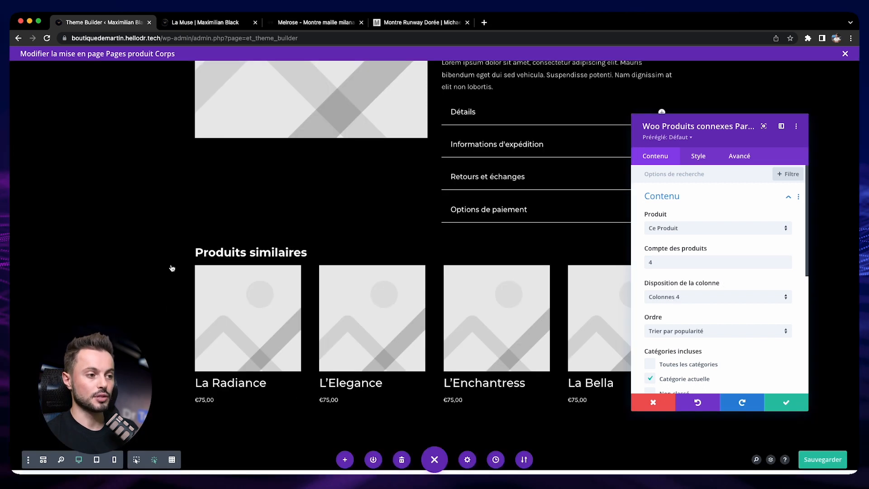
pyautogui.click(96, 460)
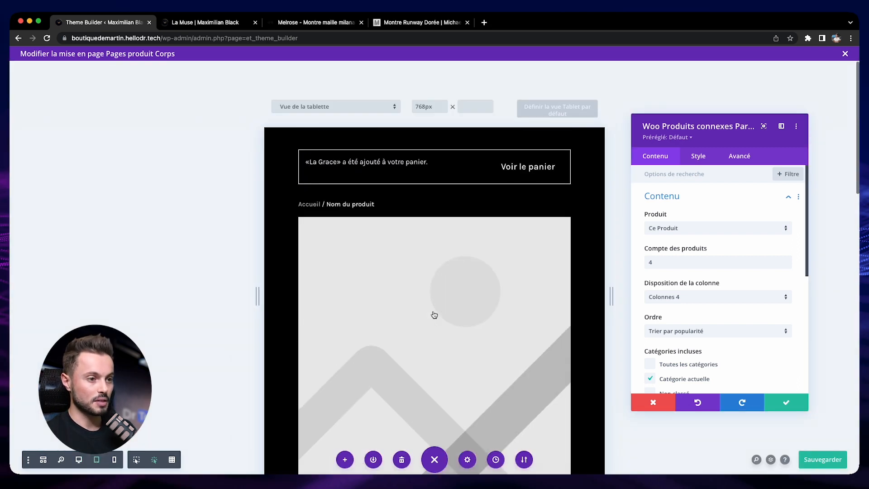
pyautogui.click(114, 460)
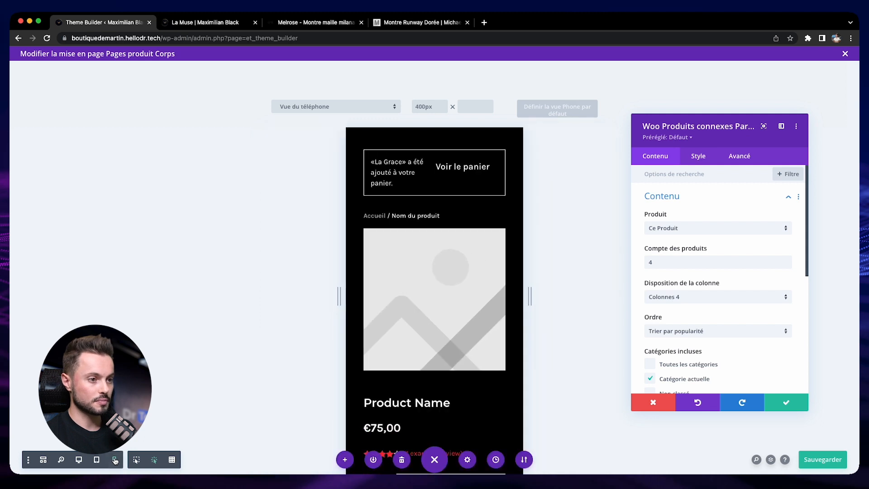
pyautogui.click(805, 407)
# Review the template's phone layout from the add-to-cart area and toggles down to the related products.
pyautogui.scroll(-5, 447, 260)
pyautogui.scroll(-5, 447, 260)
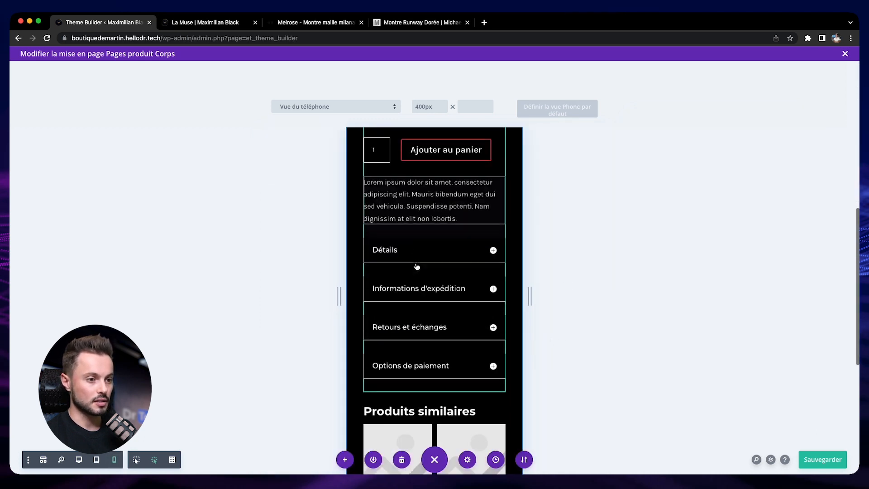
pyautogui.scroll(-3, 448, 333)
pyautogui.scroll(-5, 435, 317)
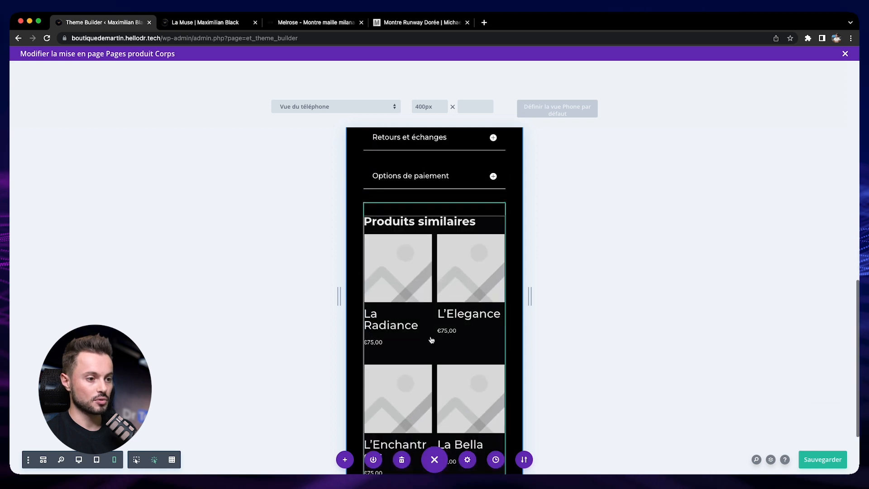
pyautogui.scroll(2, 404, 221)
pyautogui.scroll(-1, 464, 258)
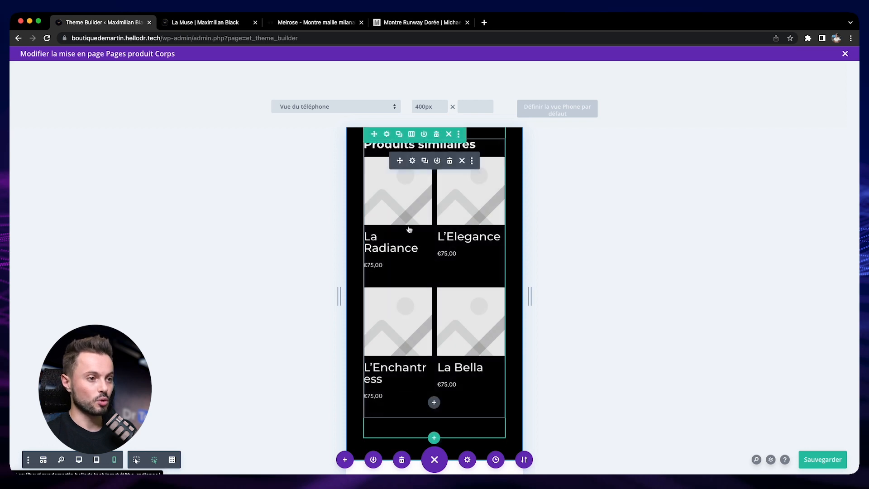
# Set the related products' title text size to 17px for phones only and apply the module settings.
pyautogui.click(411, 160)
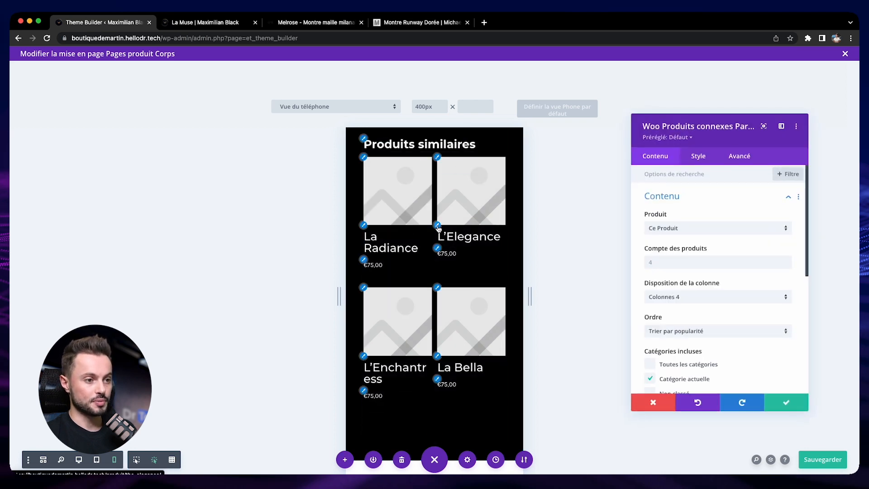
pyautogui.click(698, 155)
pyautogui.click(679, 319)
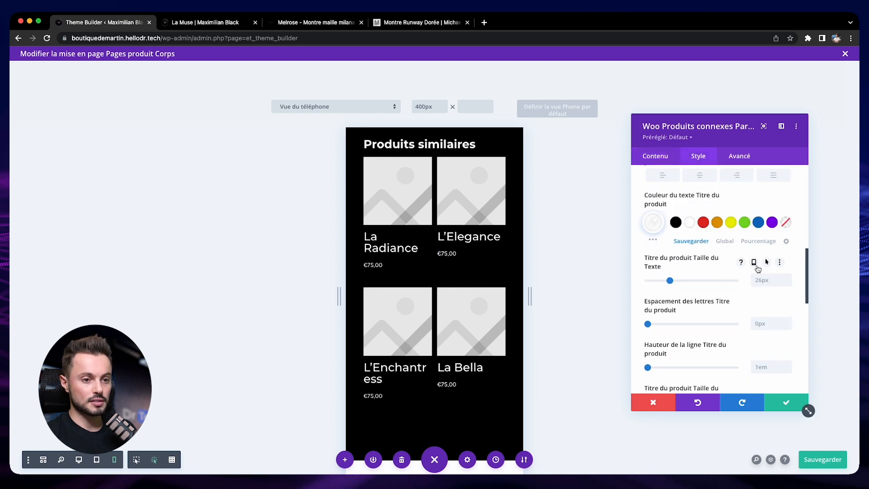
pyautogui.click(754, 263)
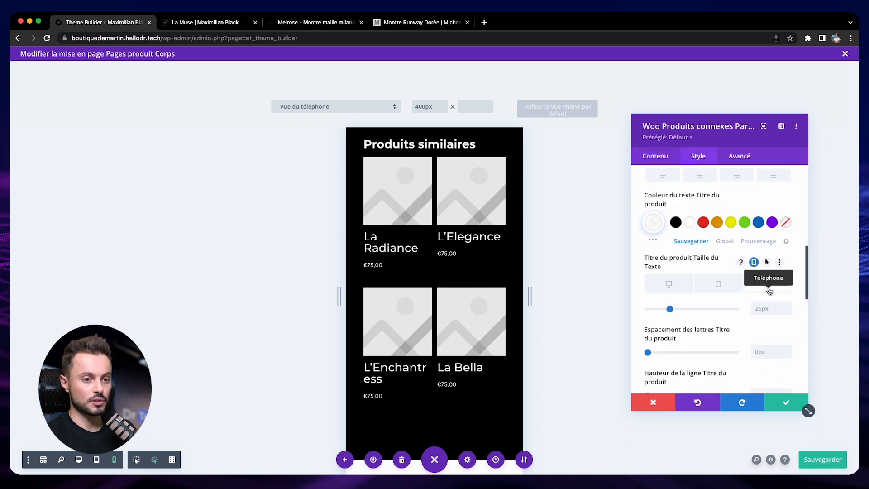
pyautogui.moveTo(670, 310); pyautogui.dragTo(661, 309)
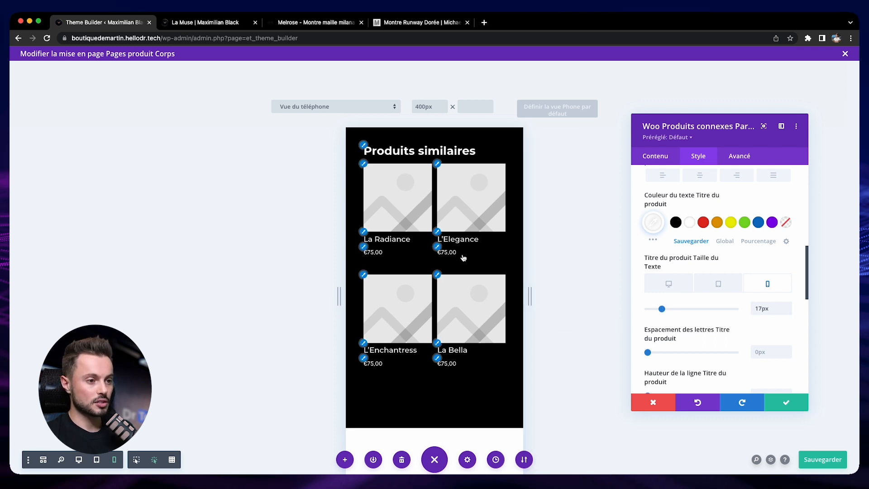
pyautogui.click(790, 402)
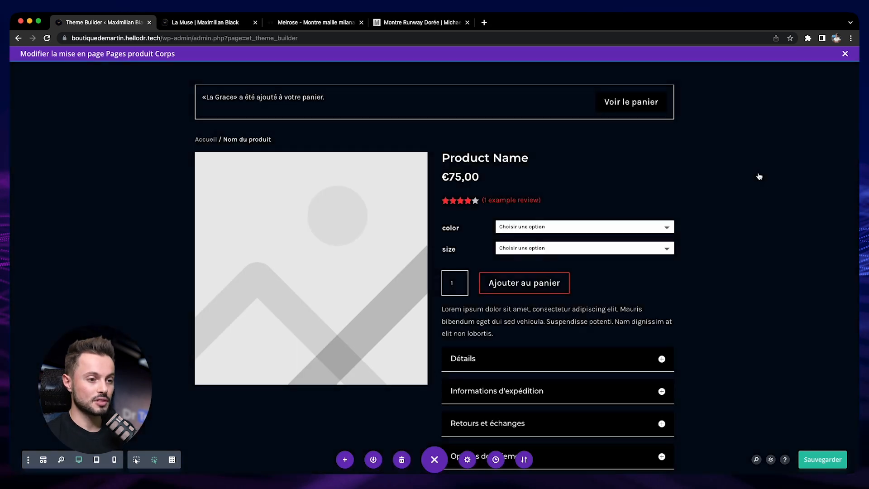